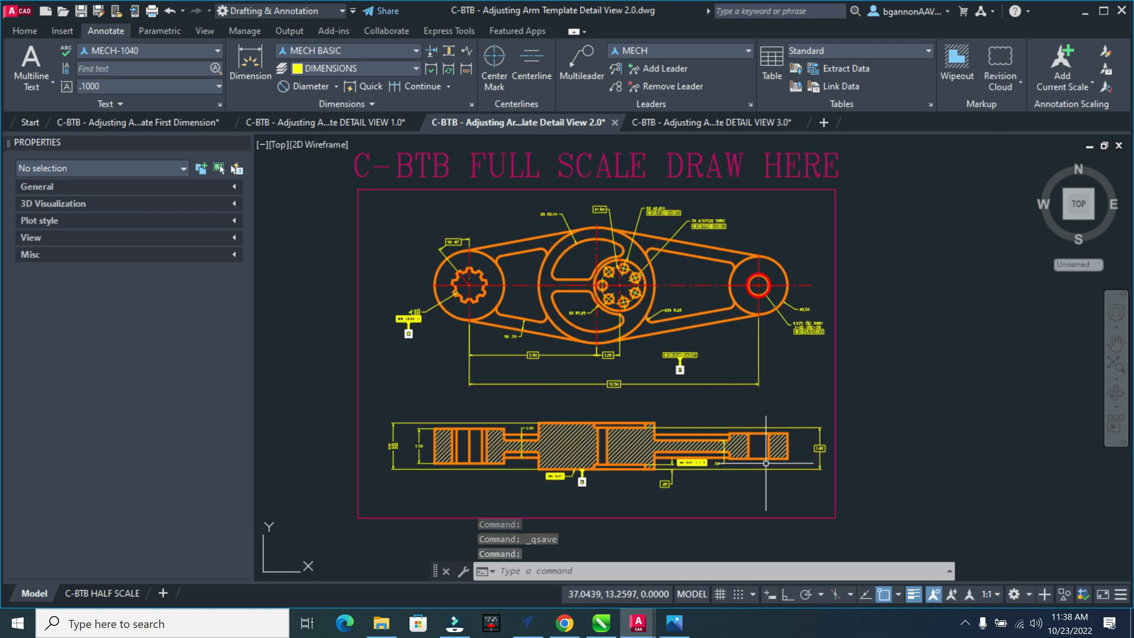
Review the completed adjusting arm sheet on the C-BTB HALF SCALE layout.
left_click(76, 592)
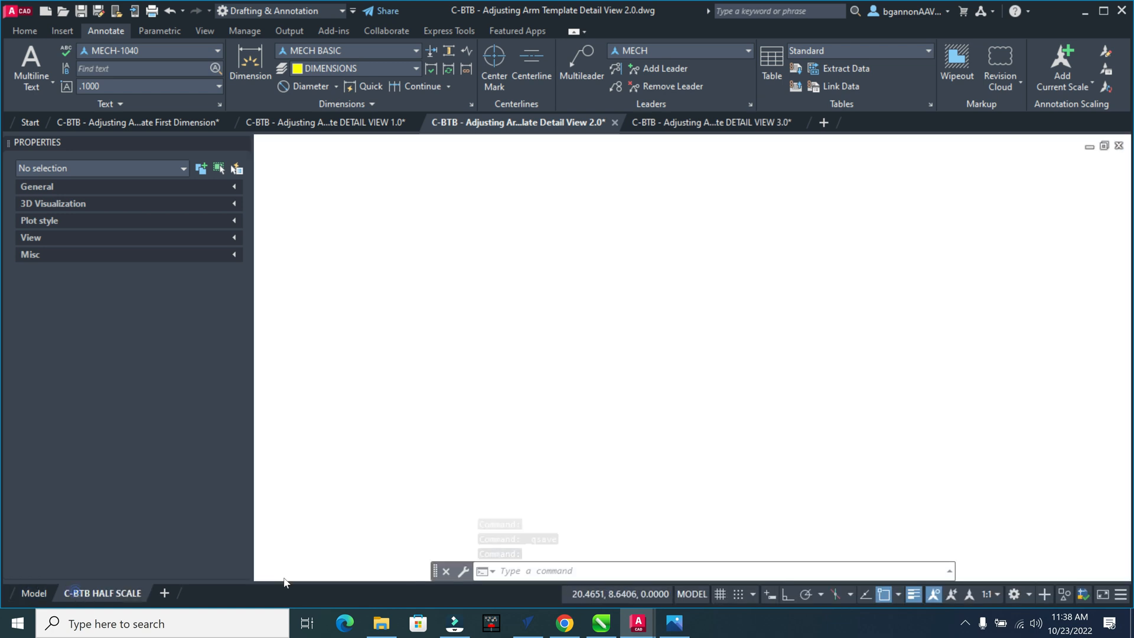
scroll(664, 478, "down", 3)
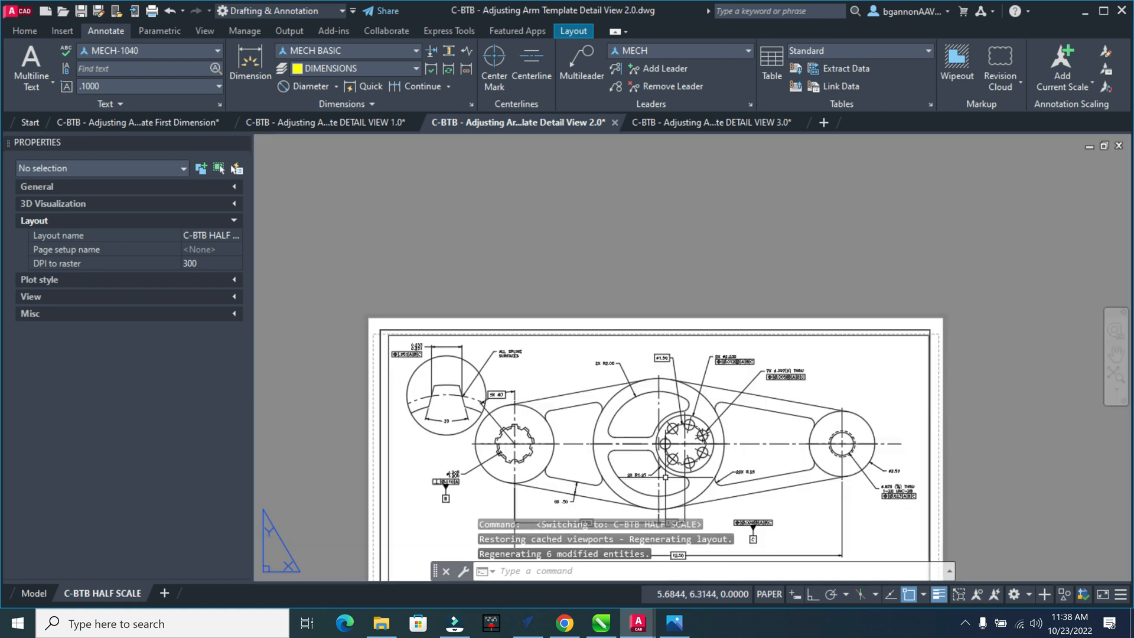
middle_click_drag(693, 451, 729, 276)
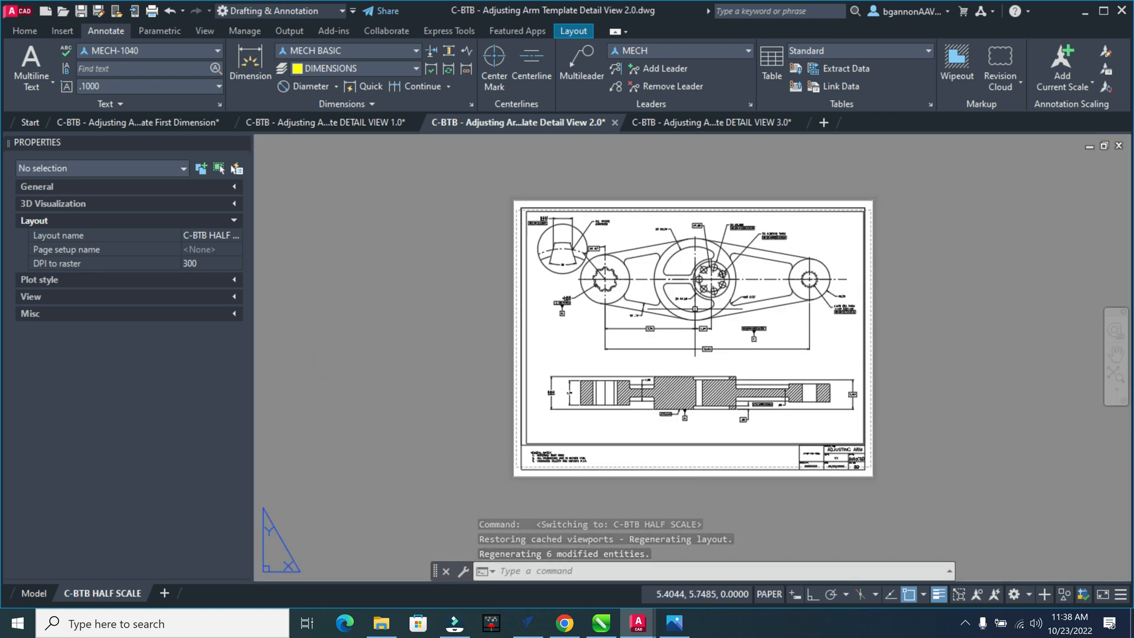
scroll(702, 296, "up", 2)
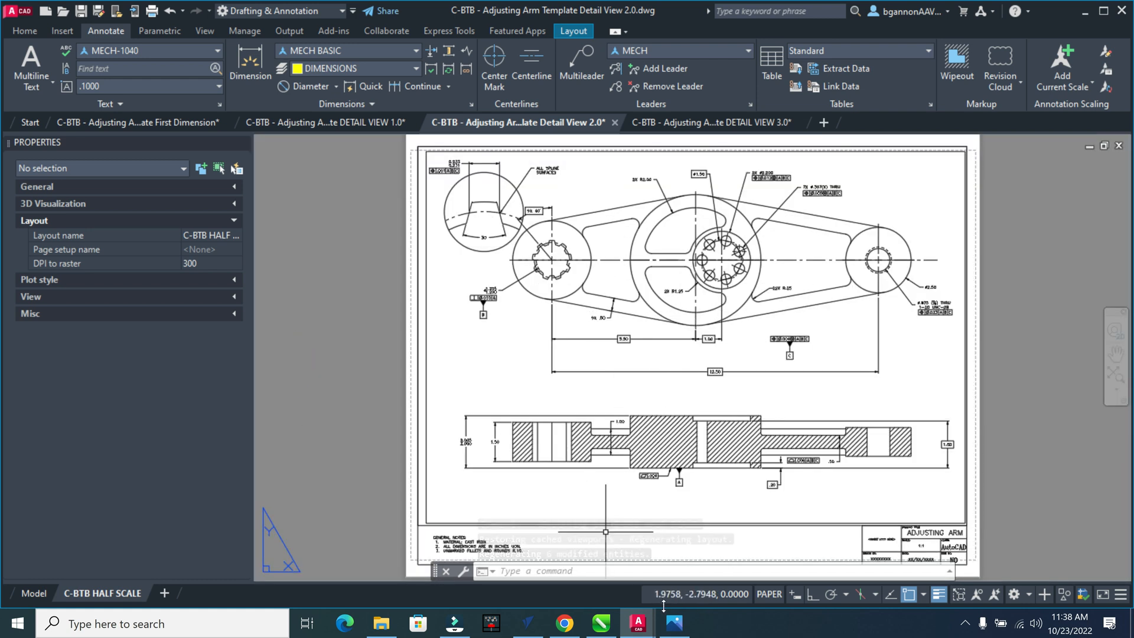
Switch to the reference image ADJUSTING ARM WITH DIMS (1).jpg and examine the dimensions in its top and section views.
left_click(673, 623)
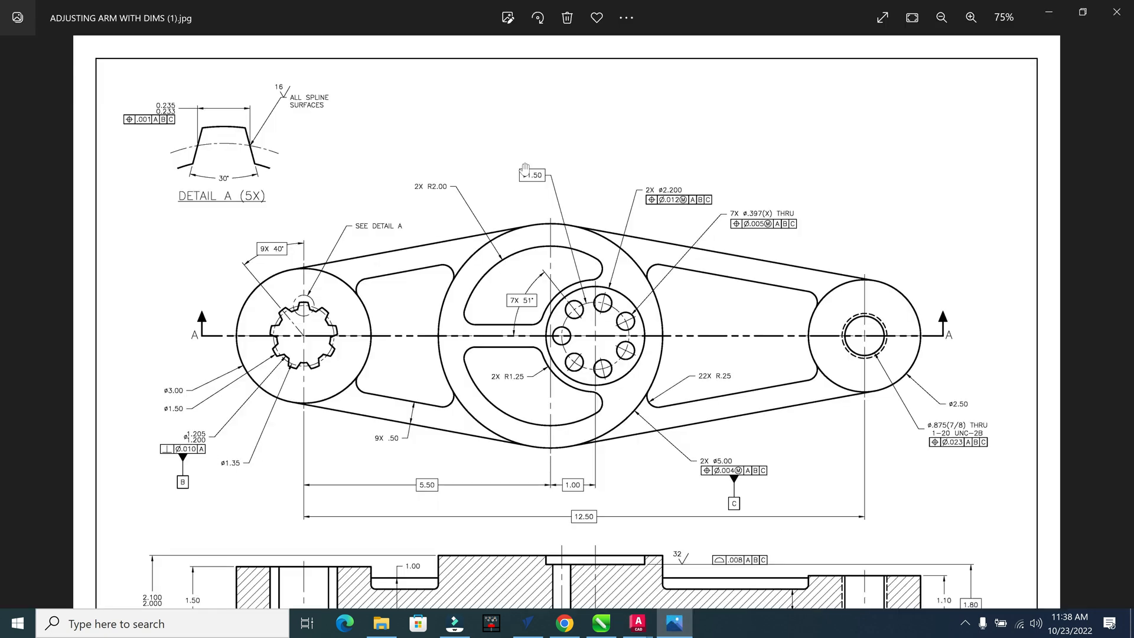
scroll(531, 175, "up", 1)
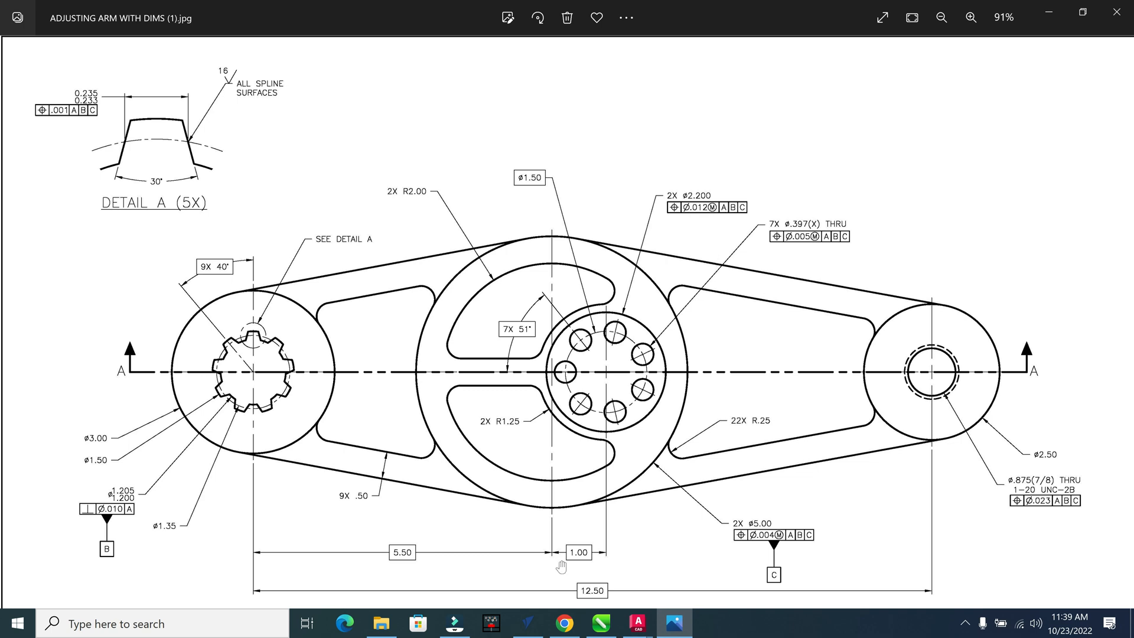
scroll(533, 554, "down", 1)
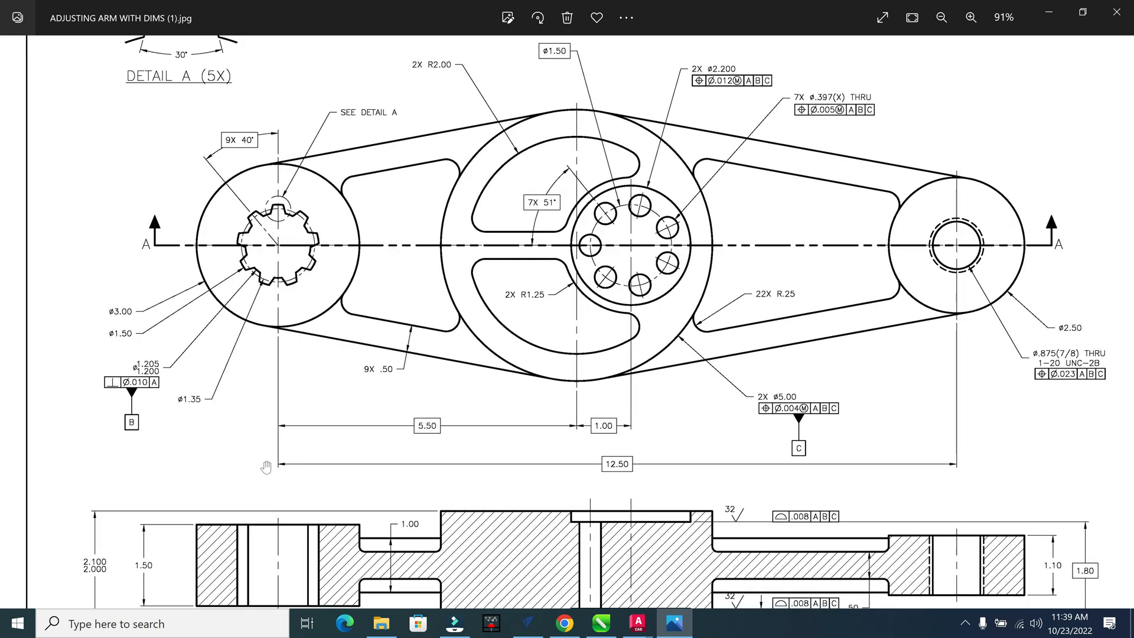
left_click_drag(298, 453, 302, 431)
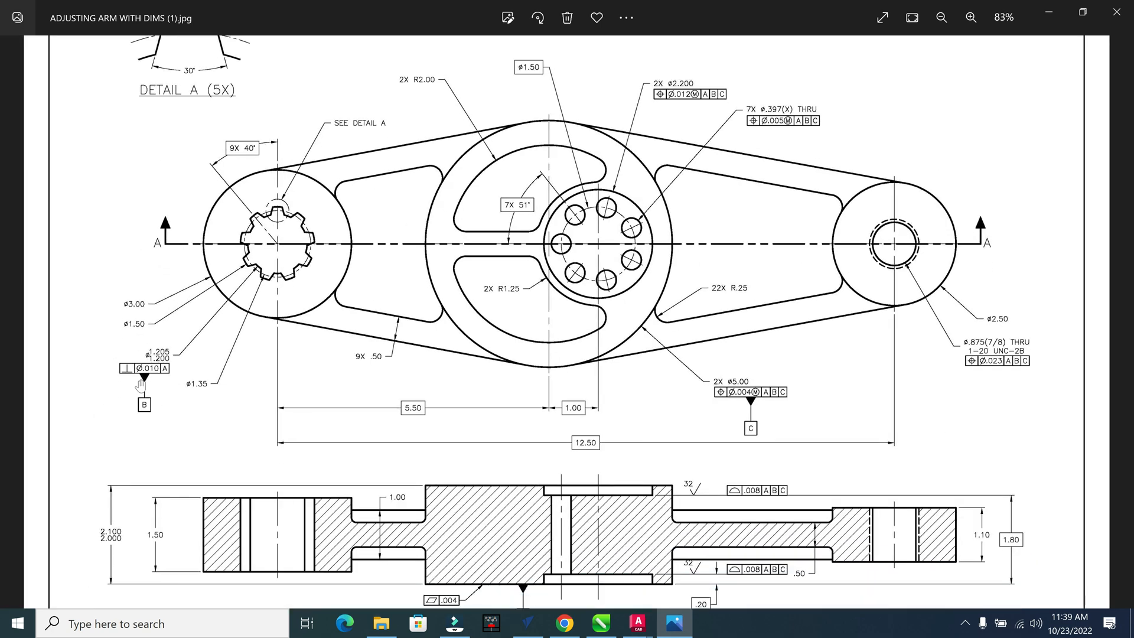
left_click_drag(493, 366, 498, 272)
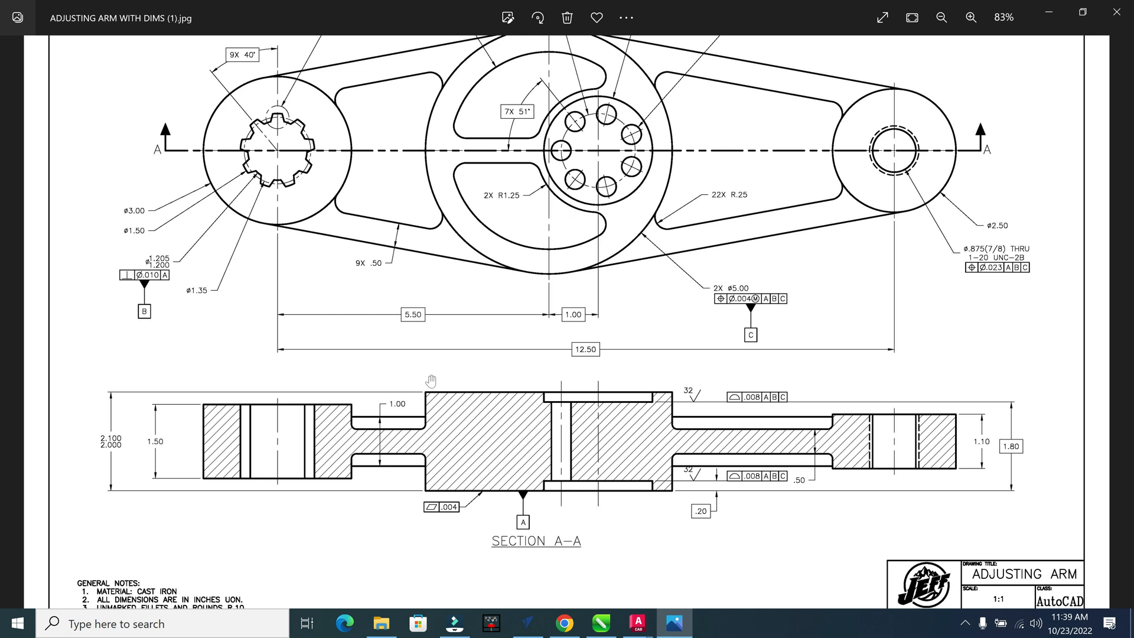
Switch to the C-BTB - Adjusting Arm Template DETAIL VIEW 3.0 drawing in AutoCAD to work on the left hub's spline hole.
left_click(638, 621)
left_click(850, 565)
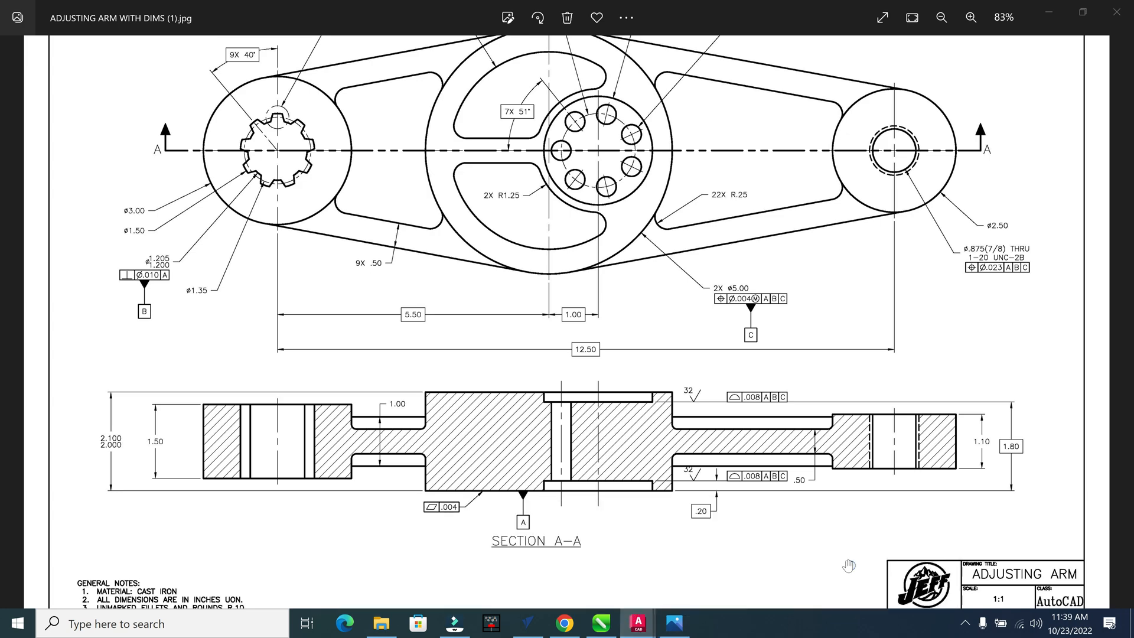
double_click(380, 466)
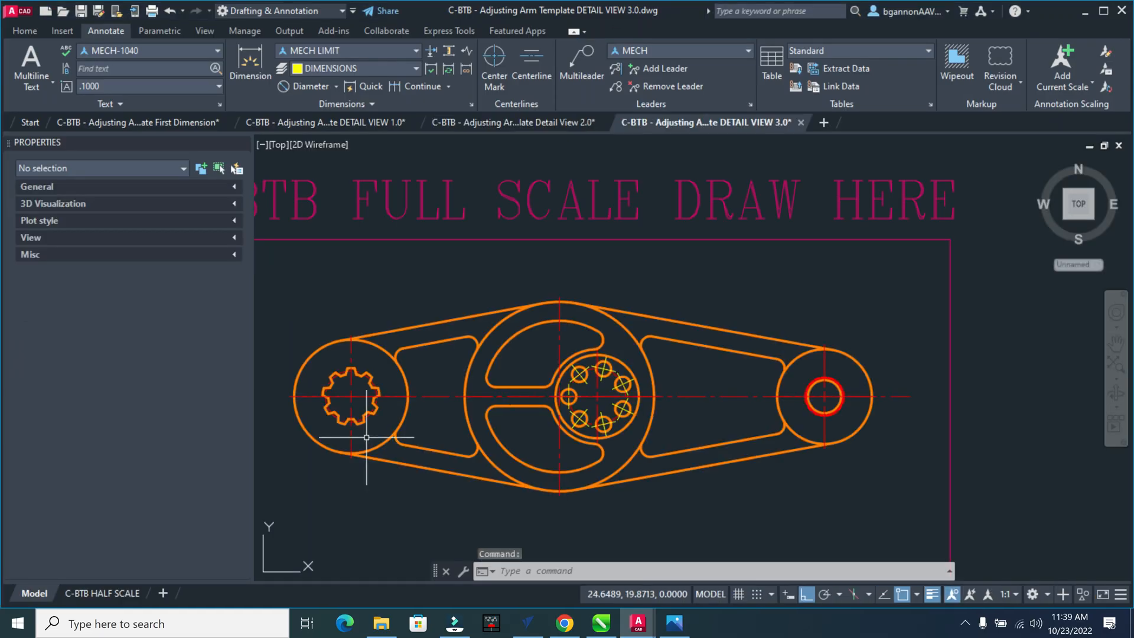
middle_click_drag(388, 452, 585, 427)
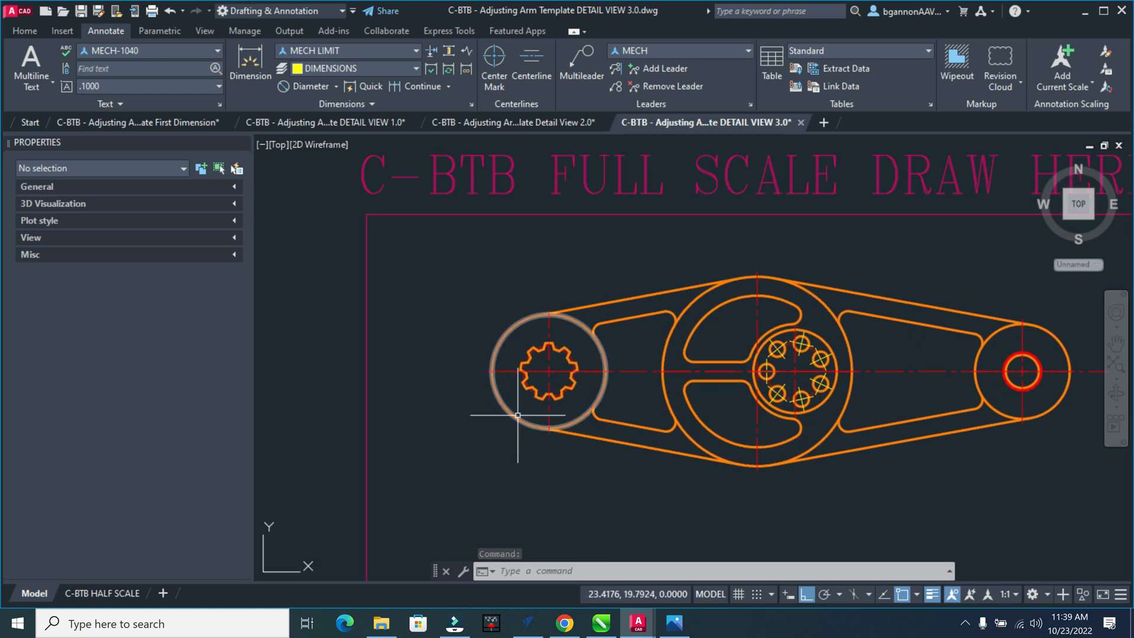
scroll(519, 415, "up", 4)
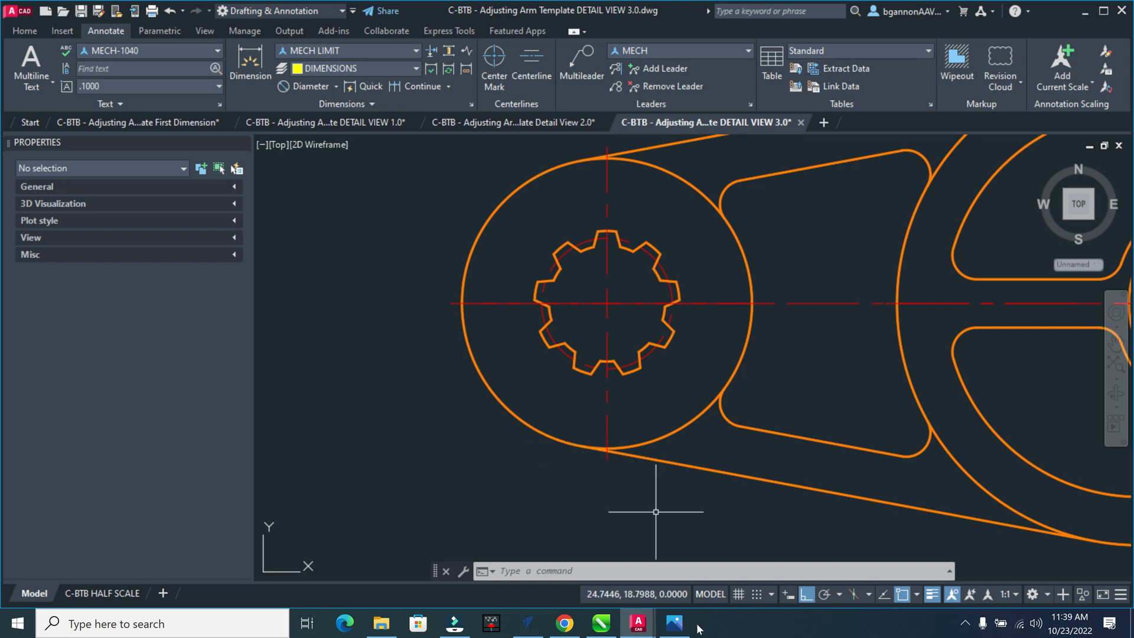
Check the spline hole's dimensions in the reference image and return to the DETAIL VIEW 3.0 drawing.
left_click(673, 623)
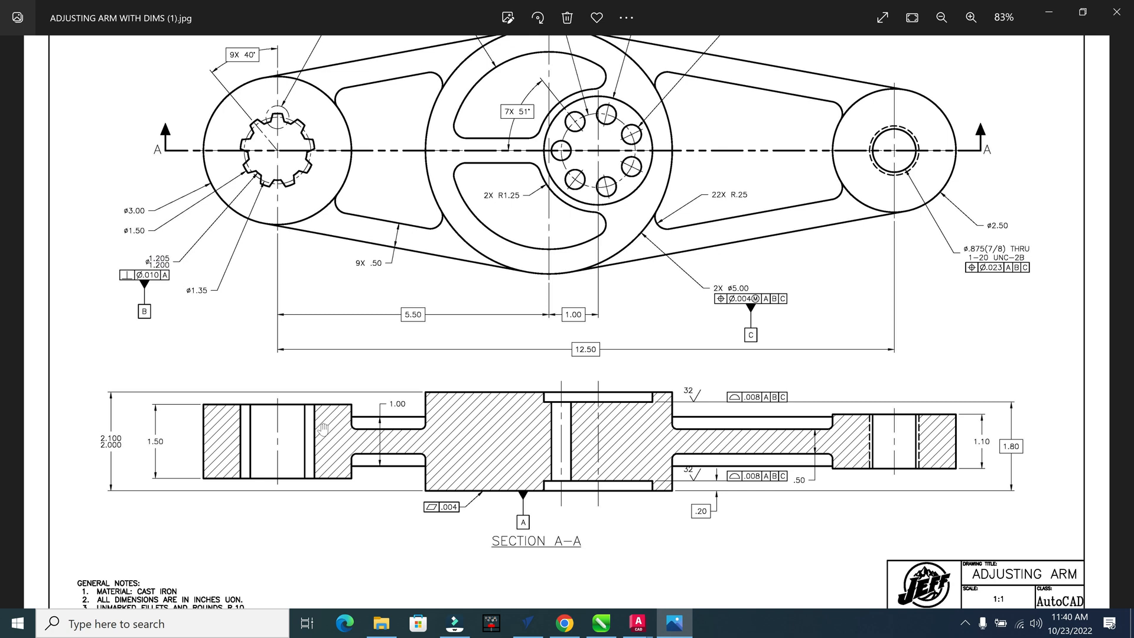
left_click(630, 629)
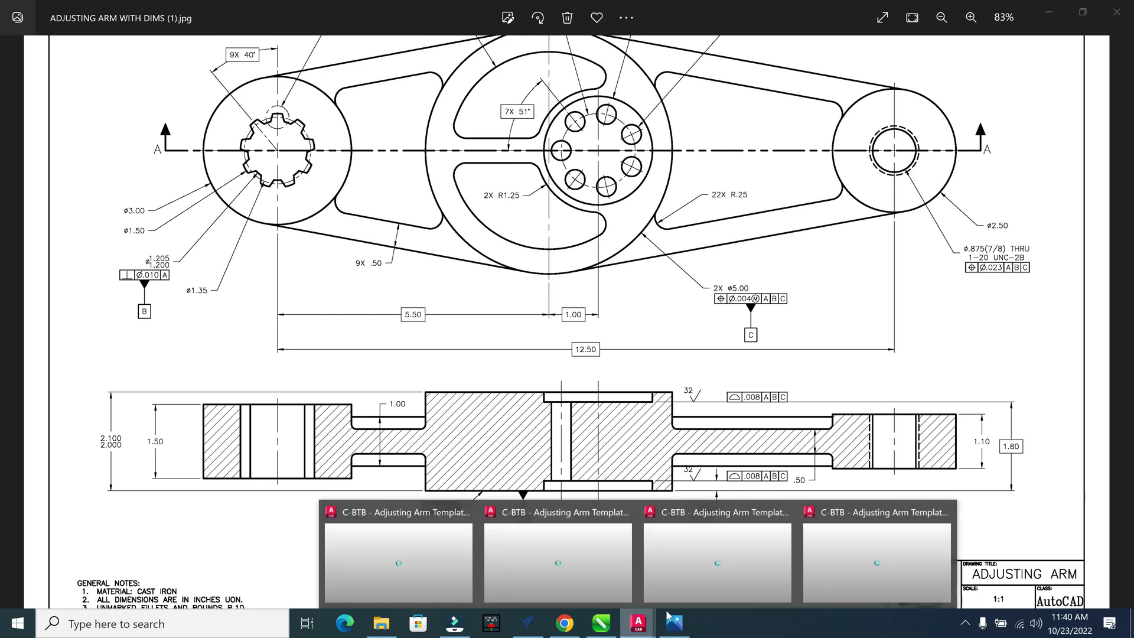
left_click(848, 566)
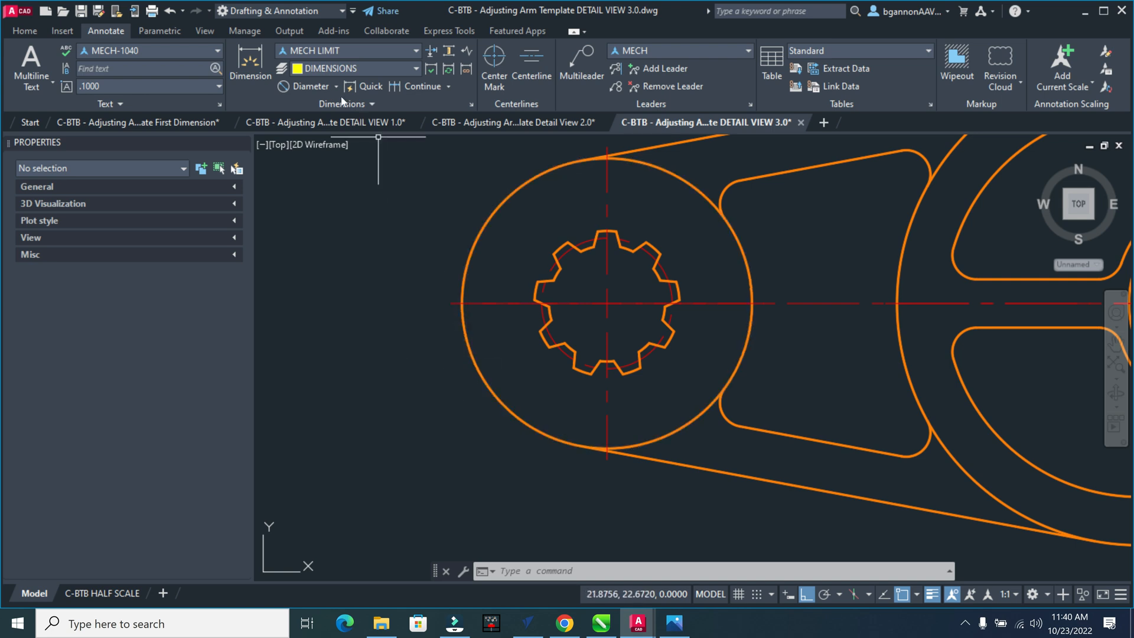
Choose the MECH LIMIT dimension style and place a diameter dimension from the left hub's inner spline arc, with its text below-left outside the hub.
left_click(415, 52)
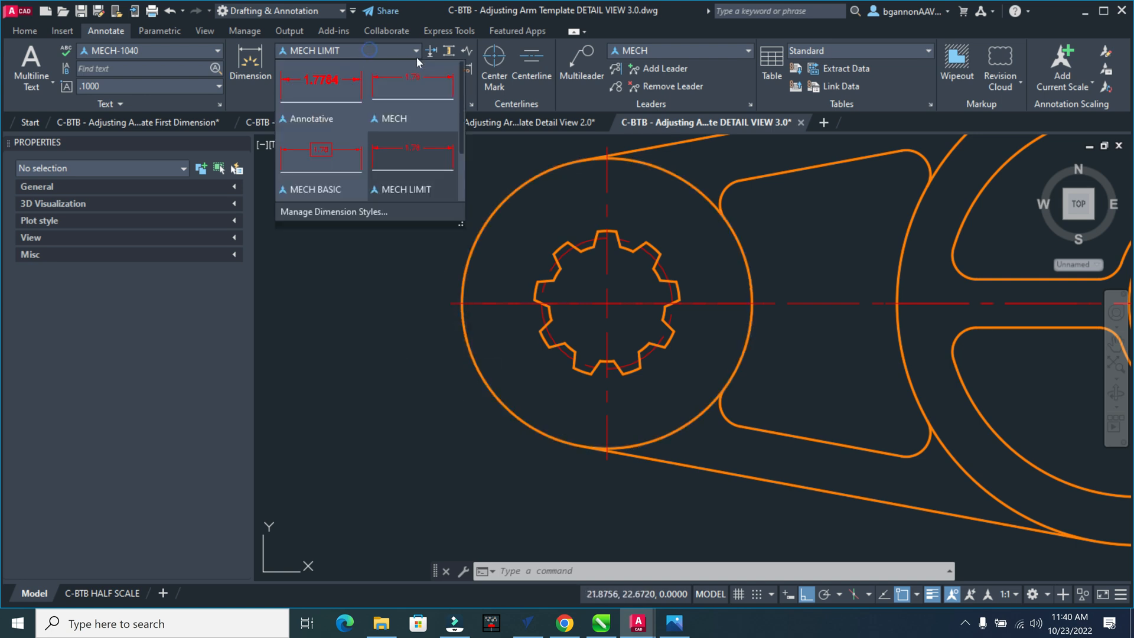
left_click(418, 183)
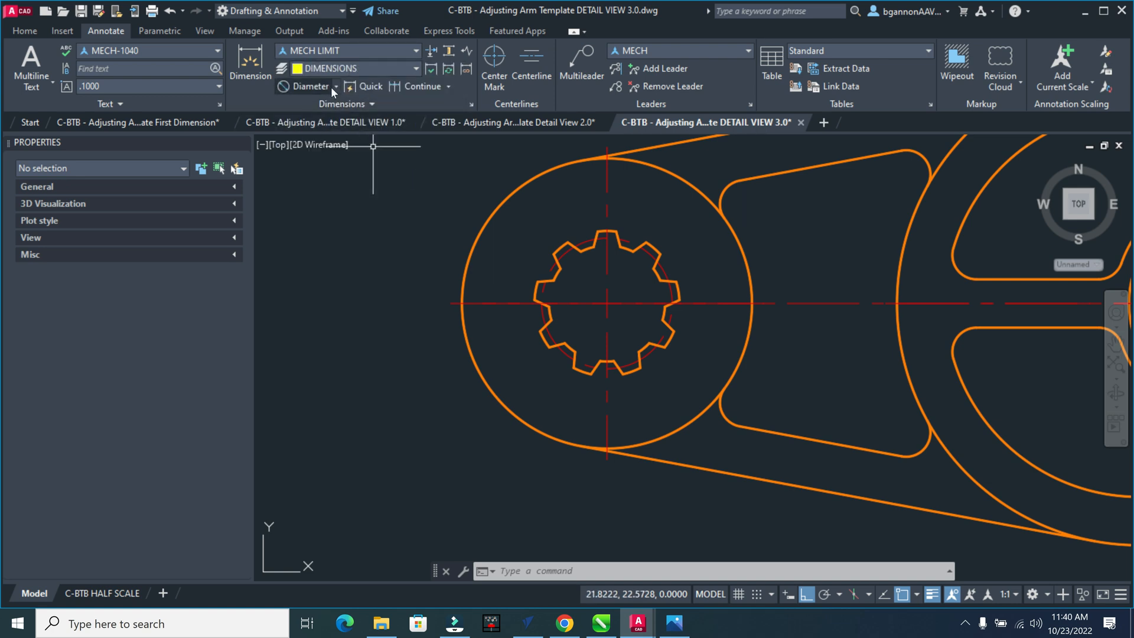
left_click(315, 86)
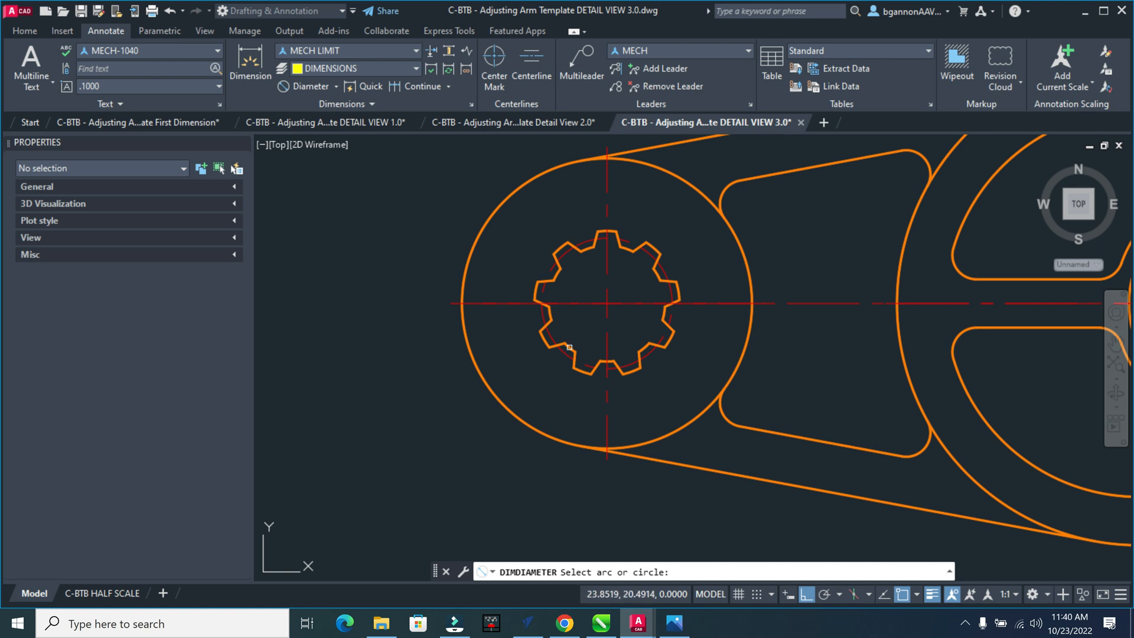
left_click(570, 347)
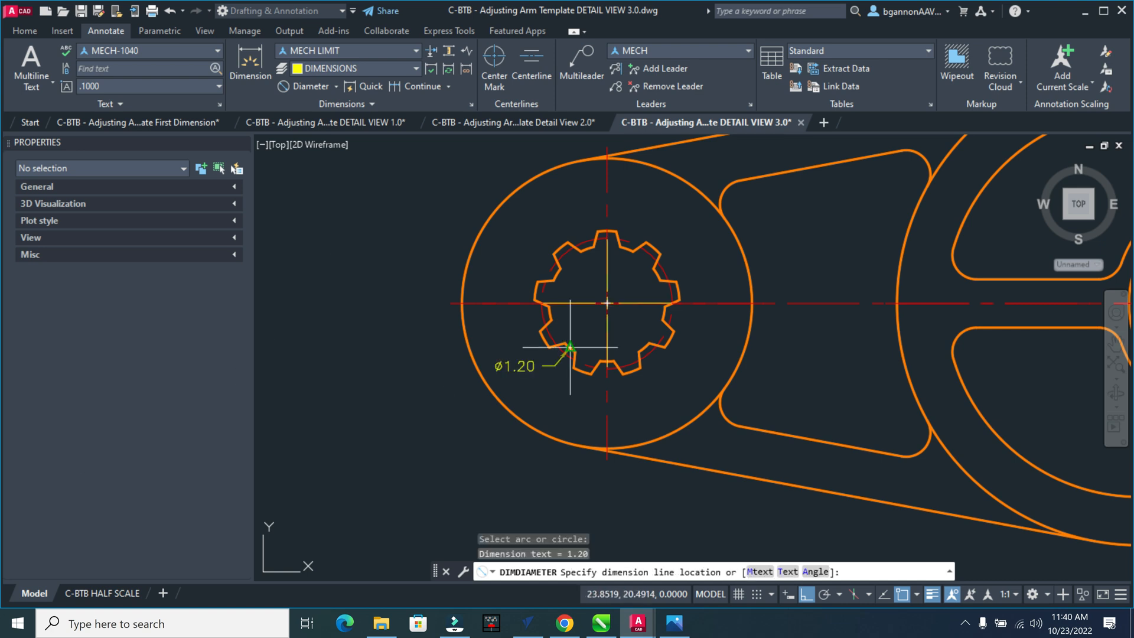
left_click(456, 457)
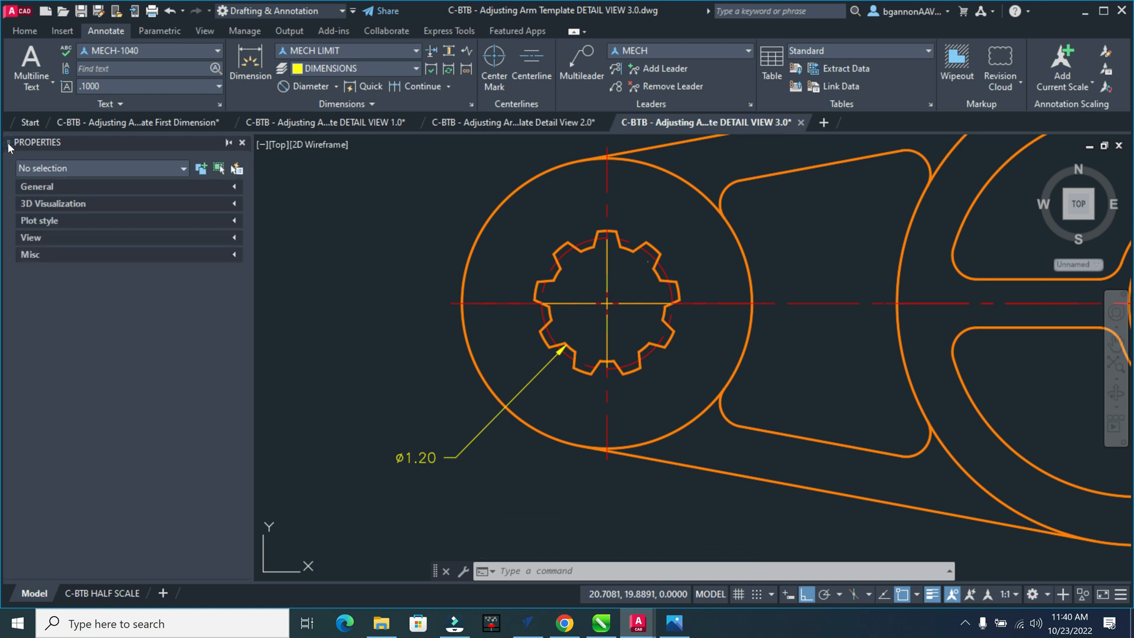
Close the Properties palette and reopen it with the PROPERTIES command.
left_click(241, 143)
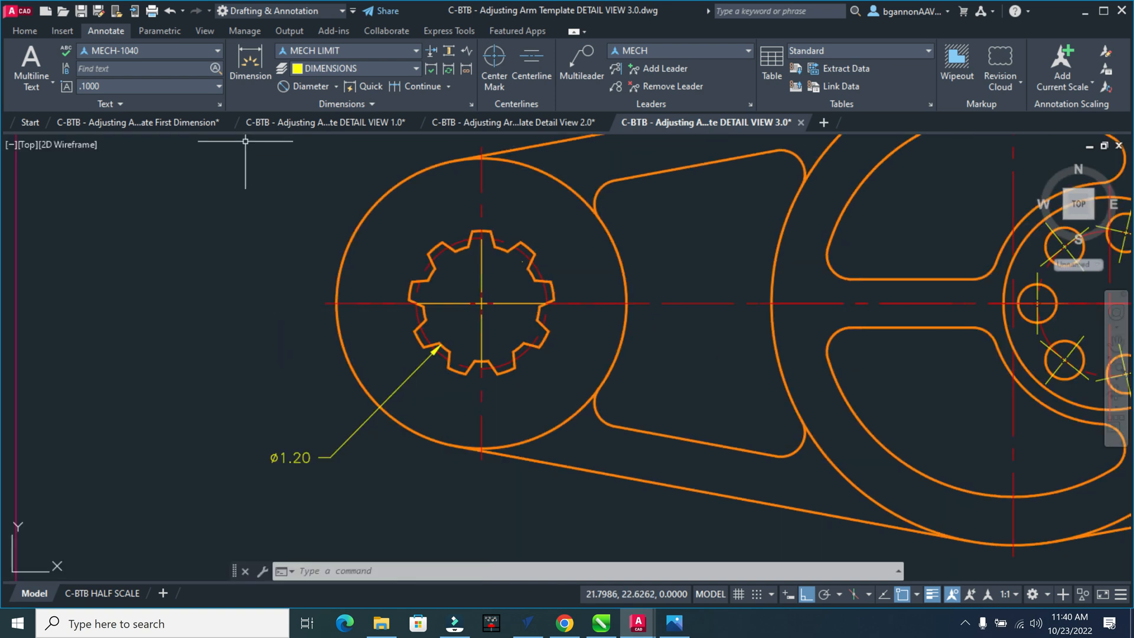
type("PROP")
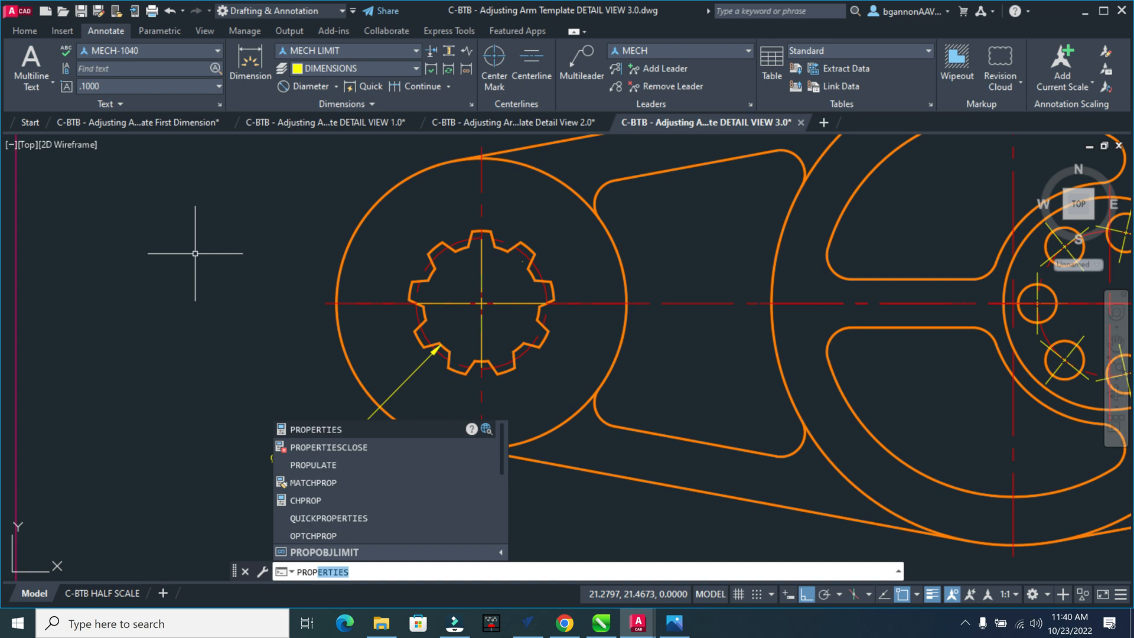
key("Return")
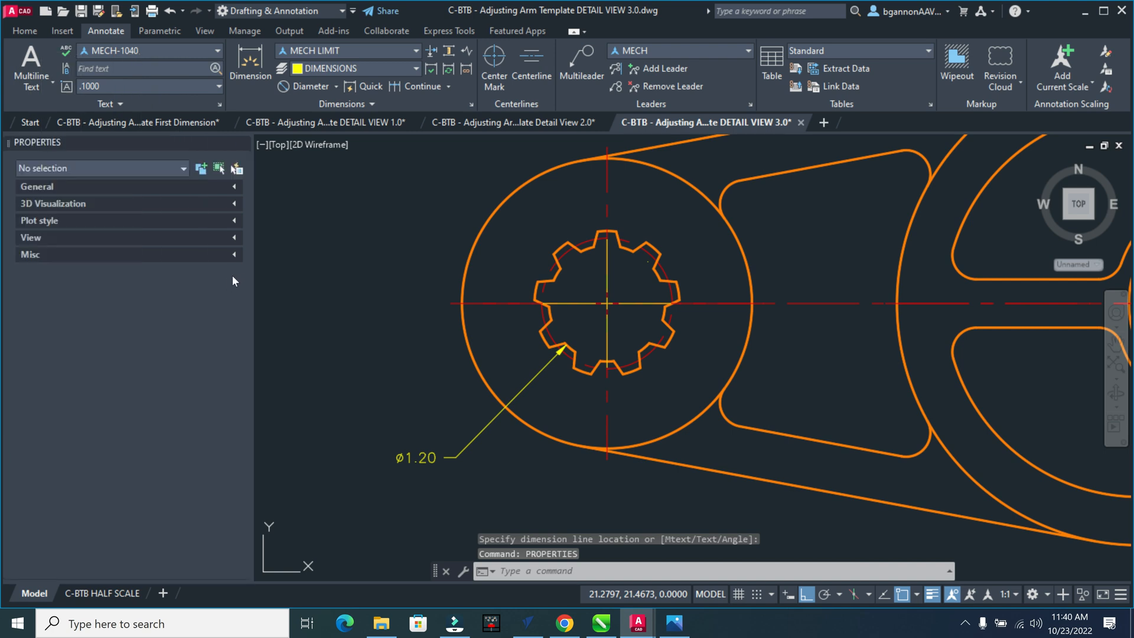
Collapse and undock the Properties palette, turn off its Auto-hide option, and dock it beside the drawing area again.
left_click(230, 144)
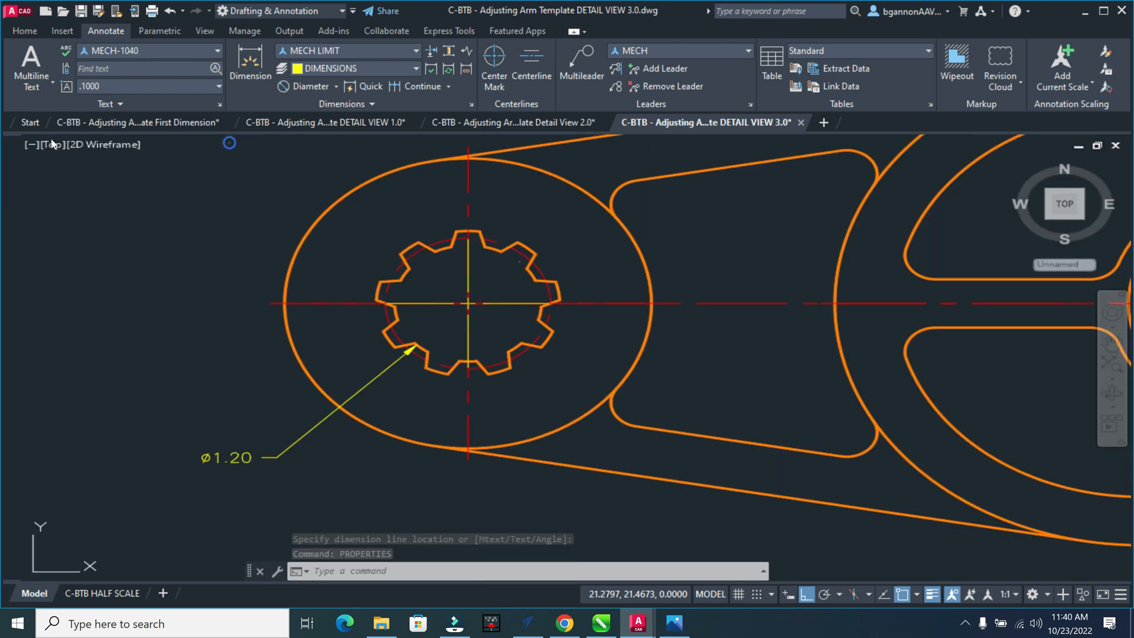
mouse_move(11, 384)
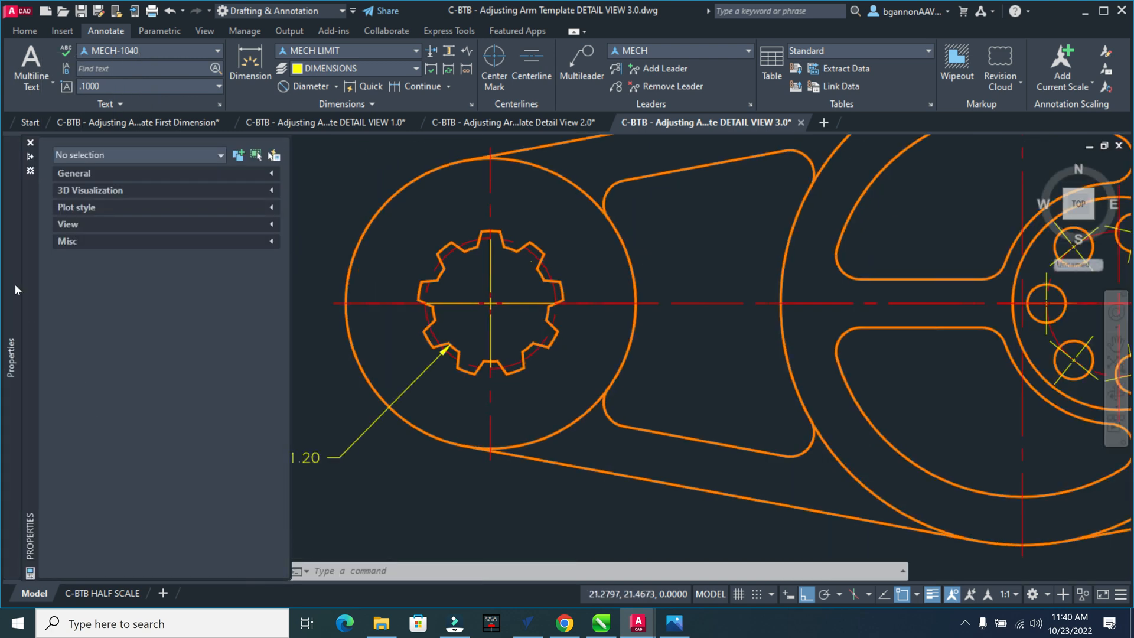
left_click_drag(28, 302, 134, 317)
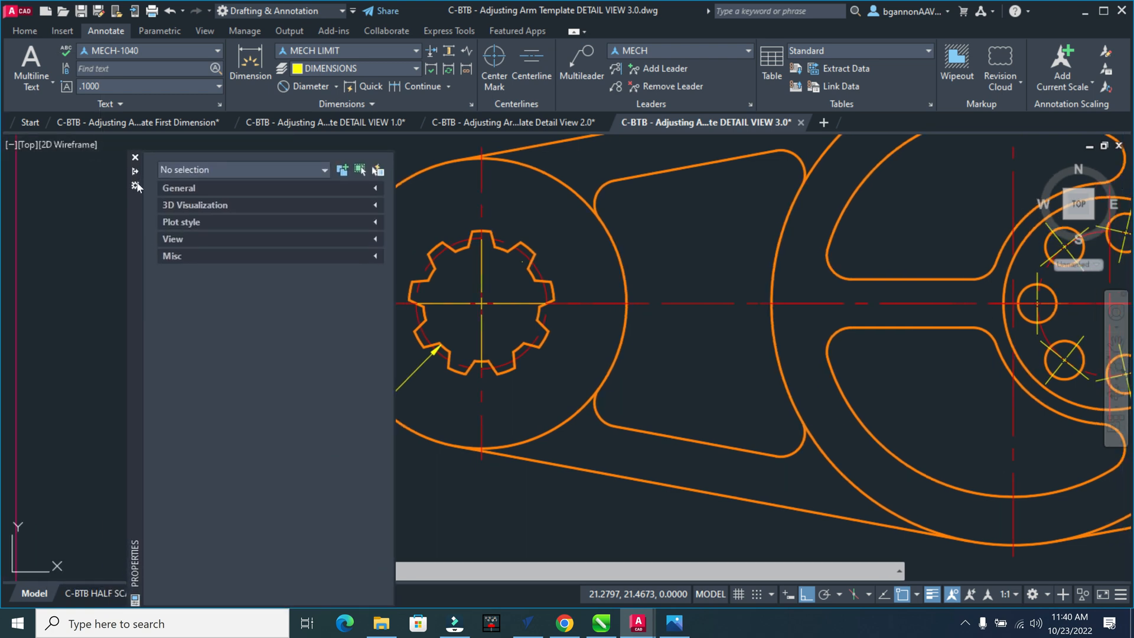
left_click(136, 187)
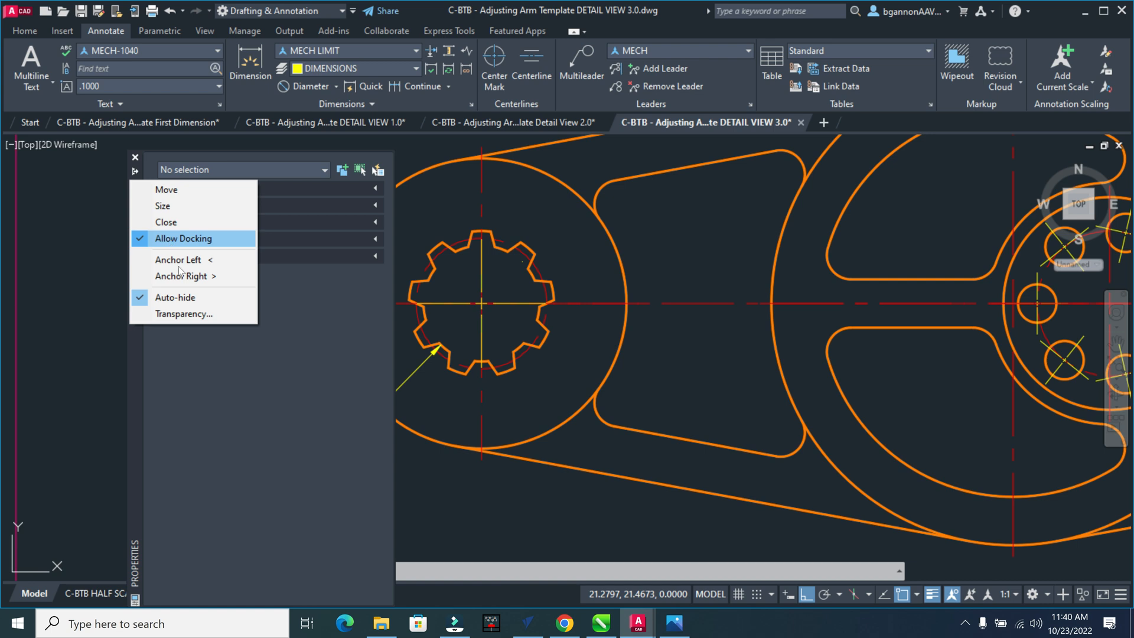
left_click(158, 297)
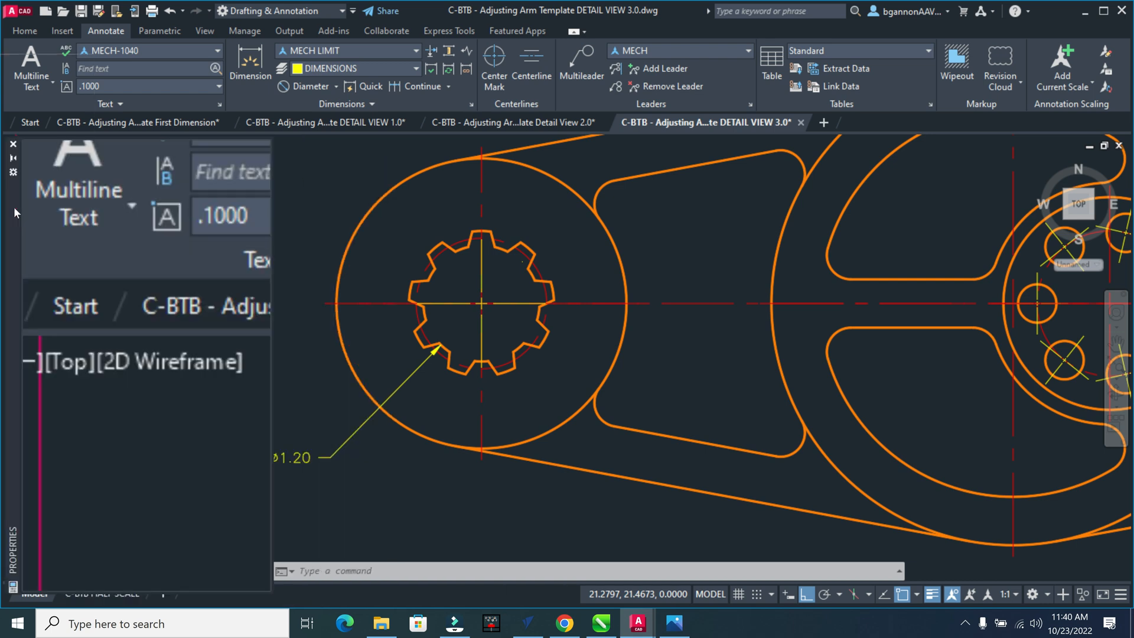
left_click_drag(14, 208, 14, 211)
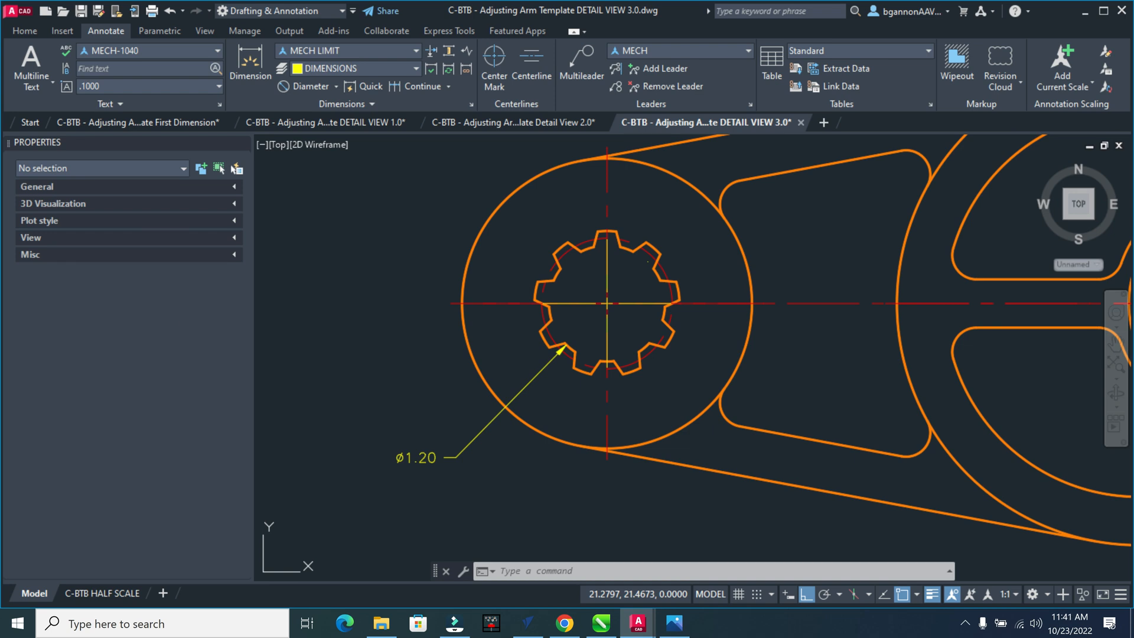
Set the center mark of the spline hole's diameter dimension to None.
left_click(436, 457)
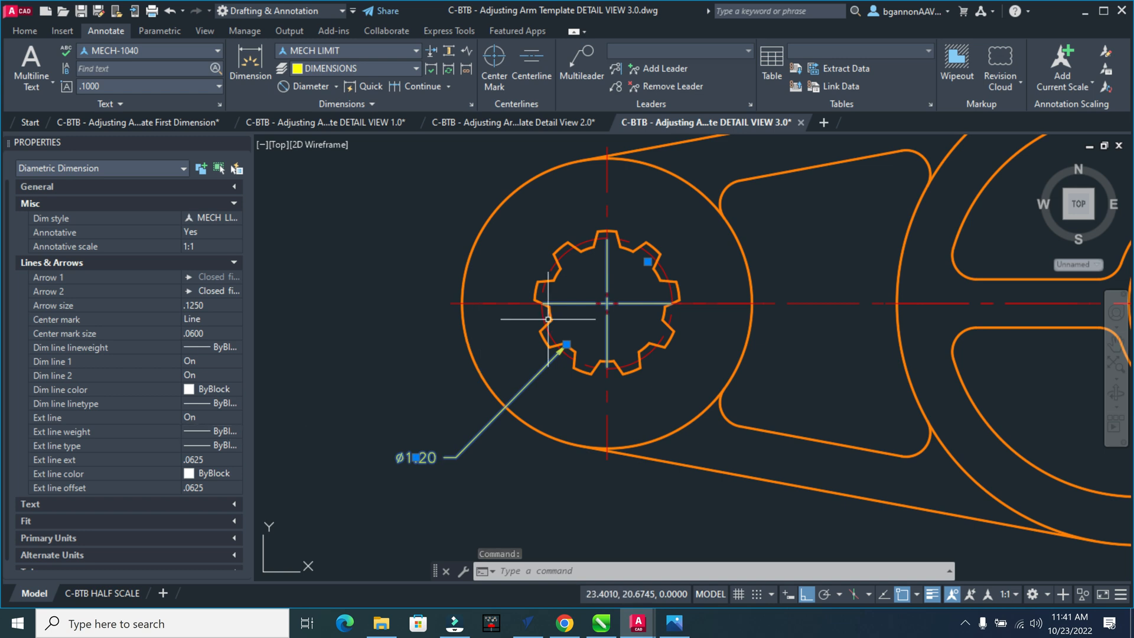
left_click(200, 316)
left_click(235, 318)
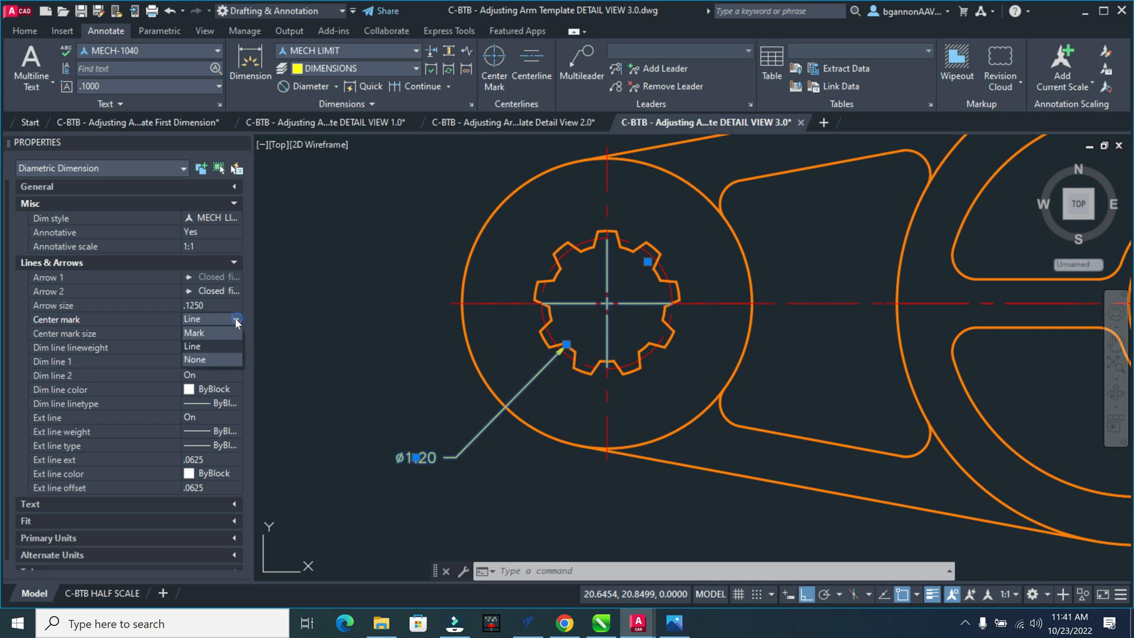
left_click(232, 354)
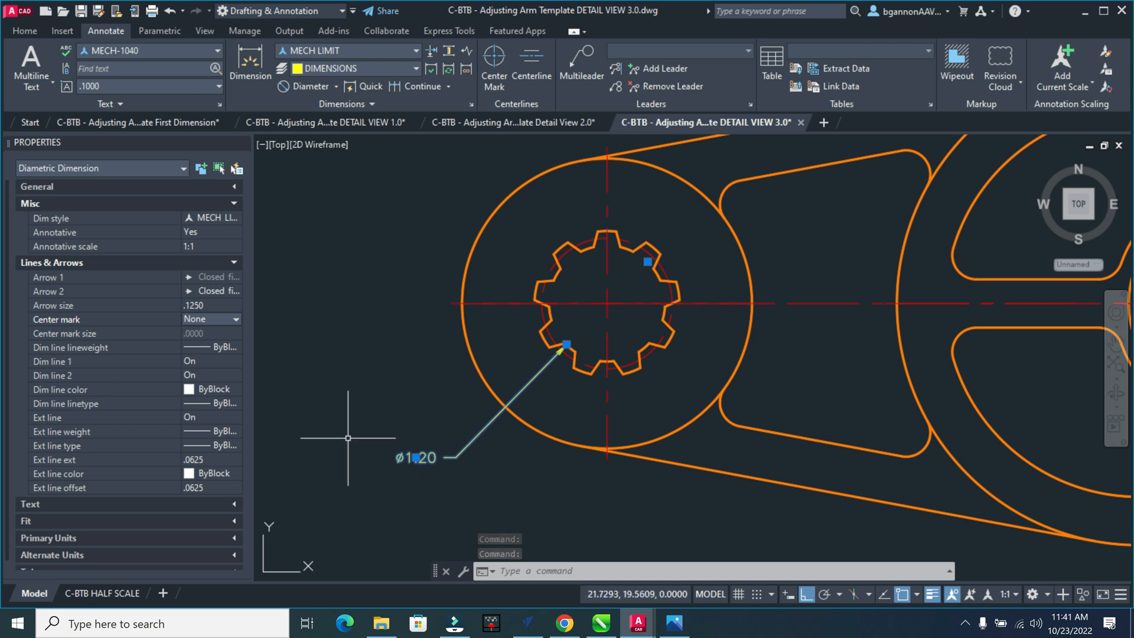
Expand the diameter dimension's tolerance properties and set its tolerance display to Limits.
left_click(232, 261)
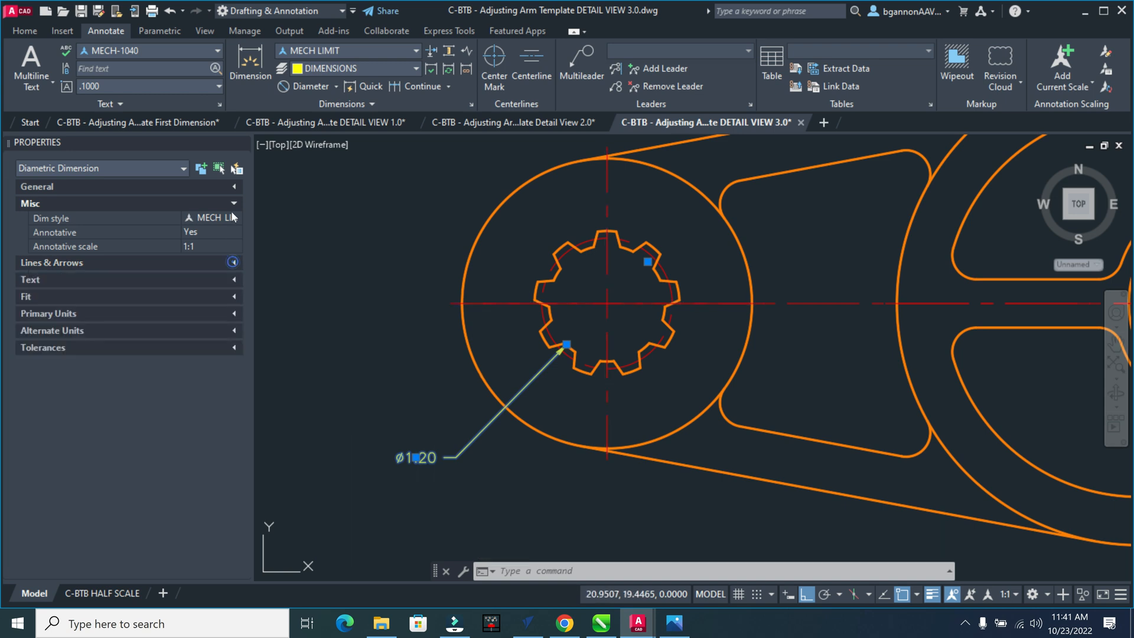
left_click(230, 201)
left_click(235, 304)
left_click(213, 352)
left_click(236, 347)
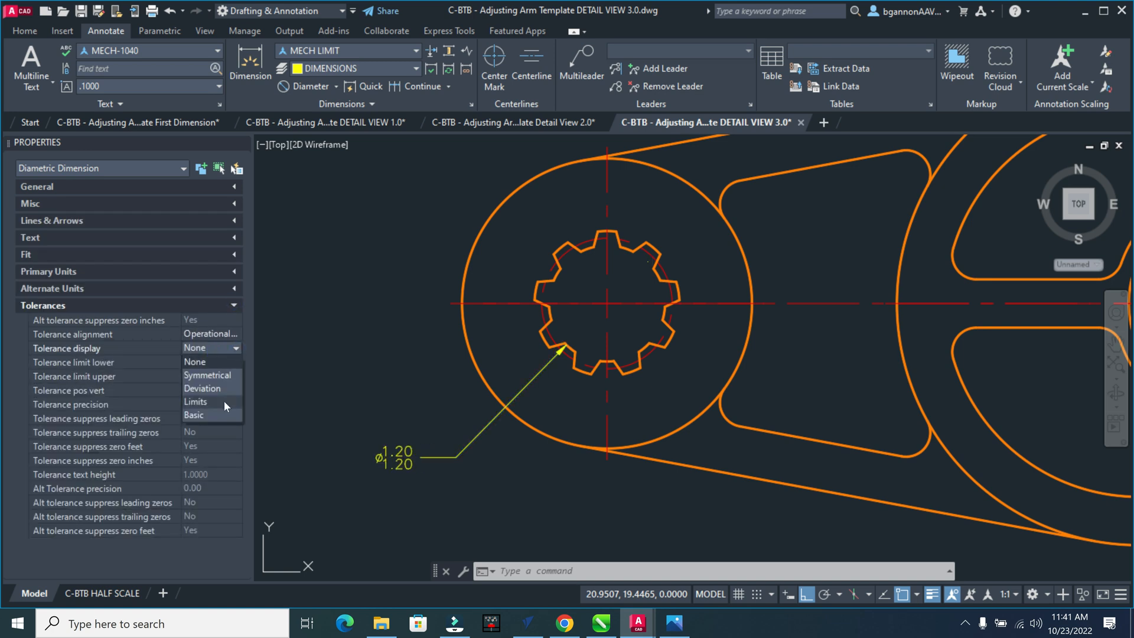
left_click(225, 401)
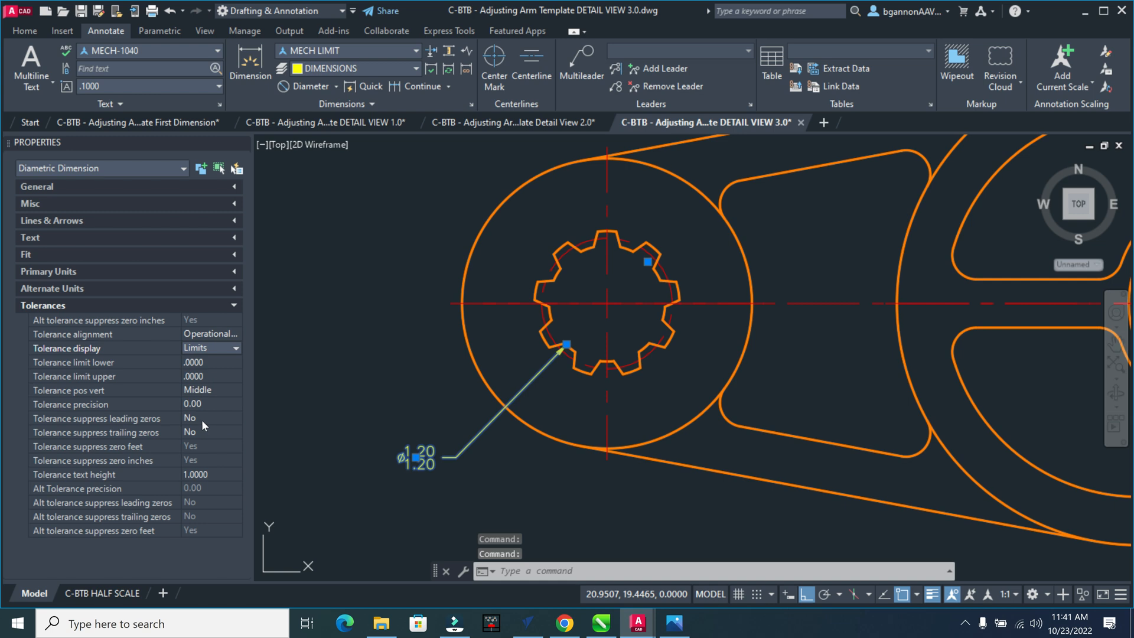
Set the tolerance precision of the diameter dimension to three decimal places (0.000).
left_click(200, 404)
left_click(237, 405)
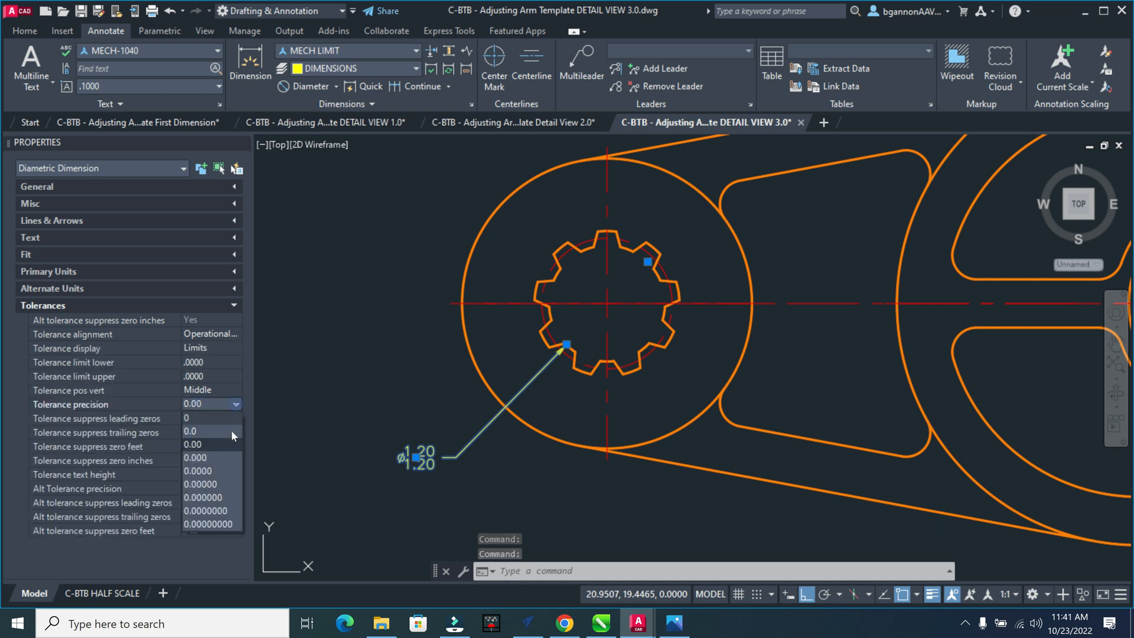
left_click(229, 455)
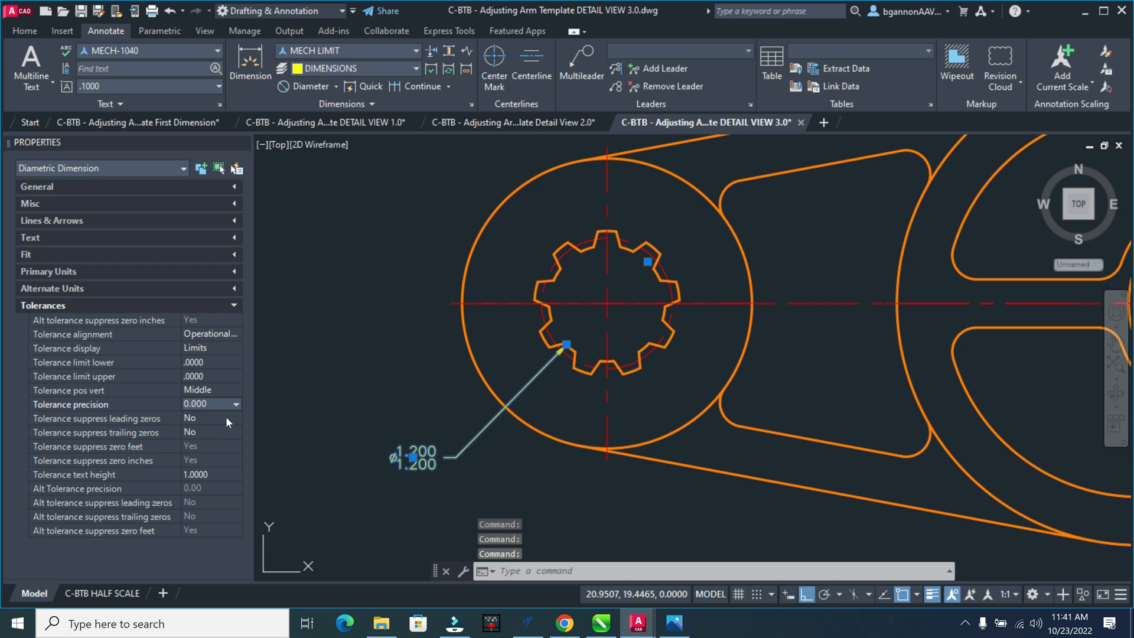
Keep the vertical tolerance position at Middle and set the diameter dimension's upper tolerance limit to .0500.
left_click(207, 385)
left_click(236, 391)
left_click(236, 390)
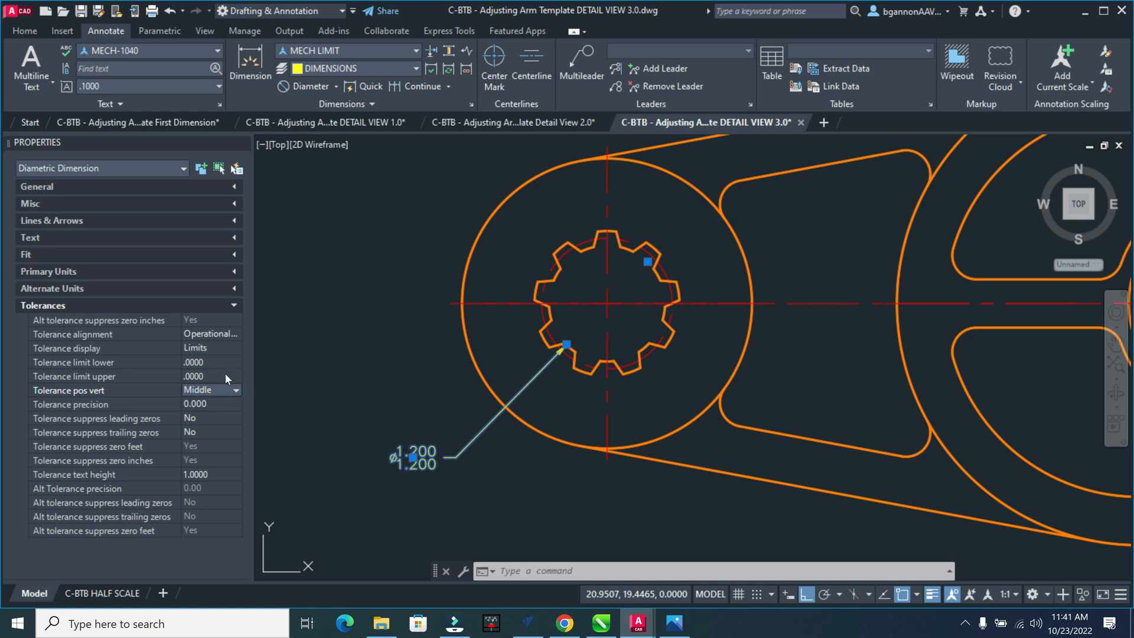
left_click(224, 375)
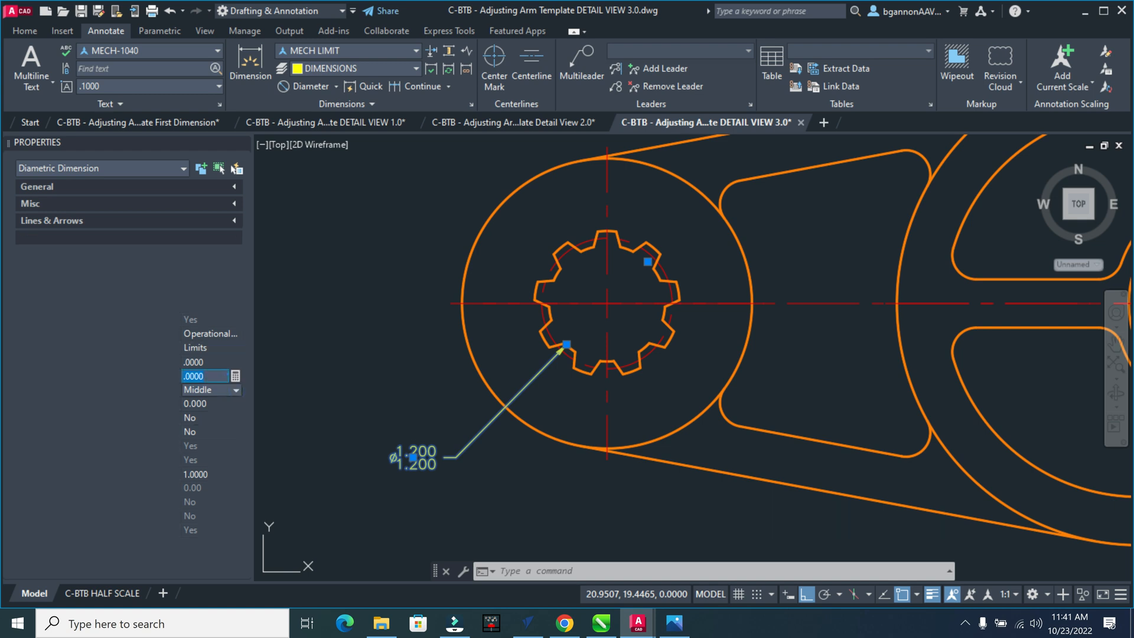
left_click(228, 348)
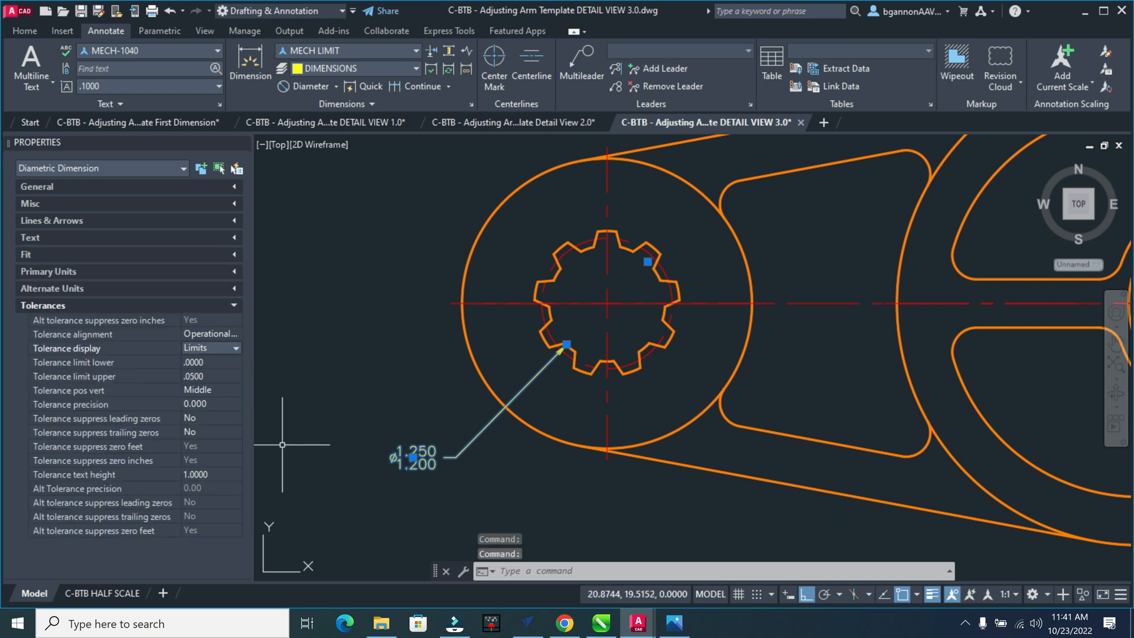
Set the spline hole diameter's upper tolerance limit to .0050.
left_click(198, 375)
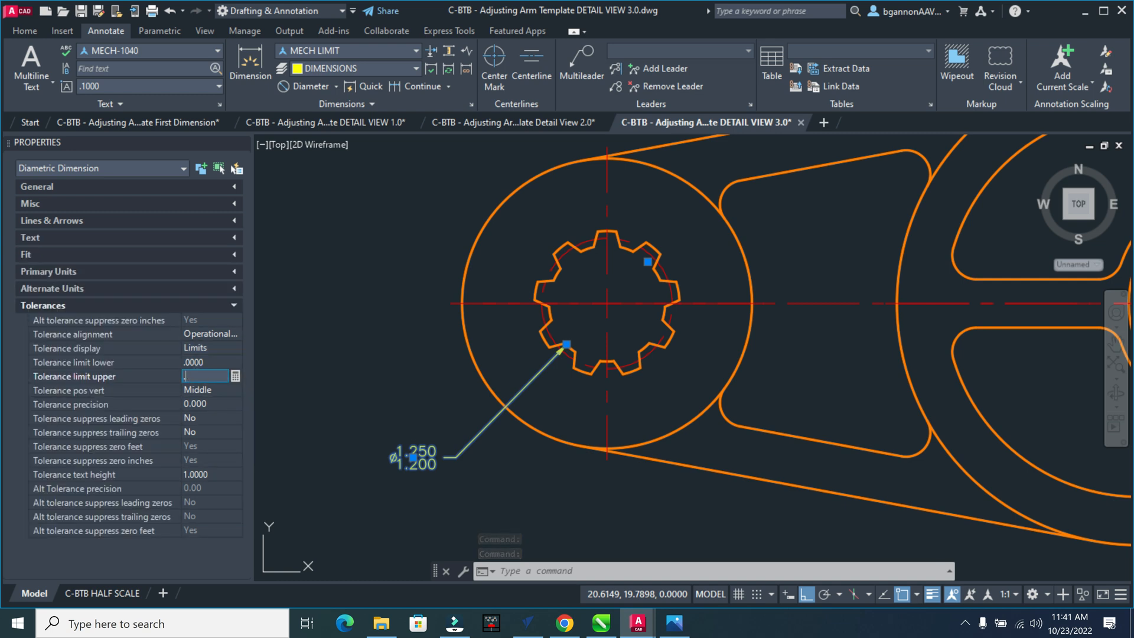
key("Return")
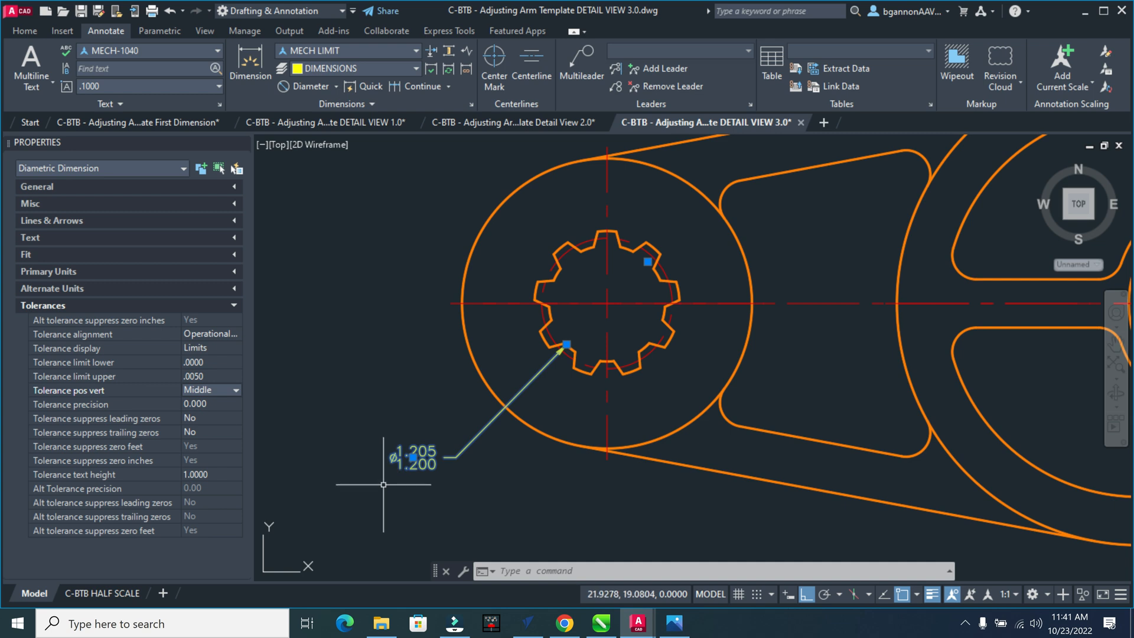
key("Escape")
left_click(412, 457)
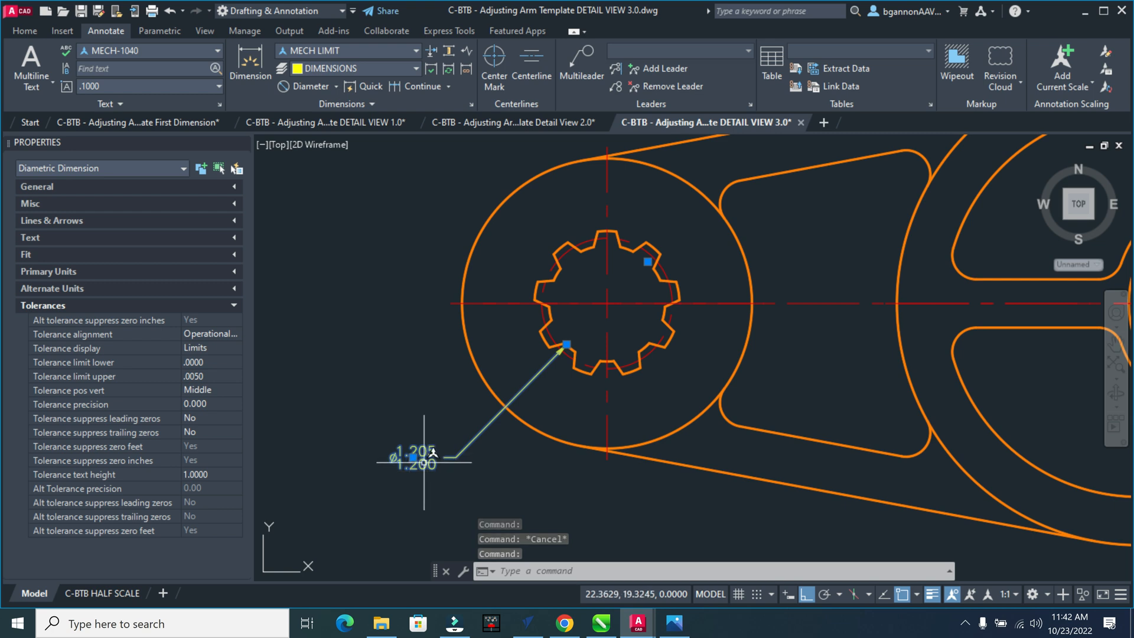
Switch to the reference image ADJUSTING ARM WITH DIMS (1).jpg, examine its dimensions and feature control frames, and return to the AutoCAD drawing with nothing selected.
left_click(673, 623)
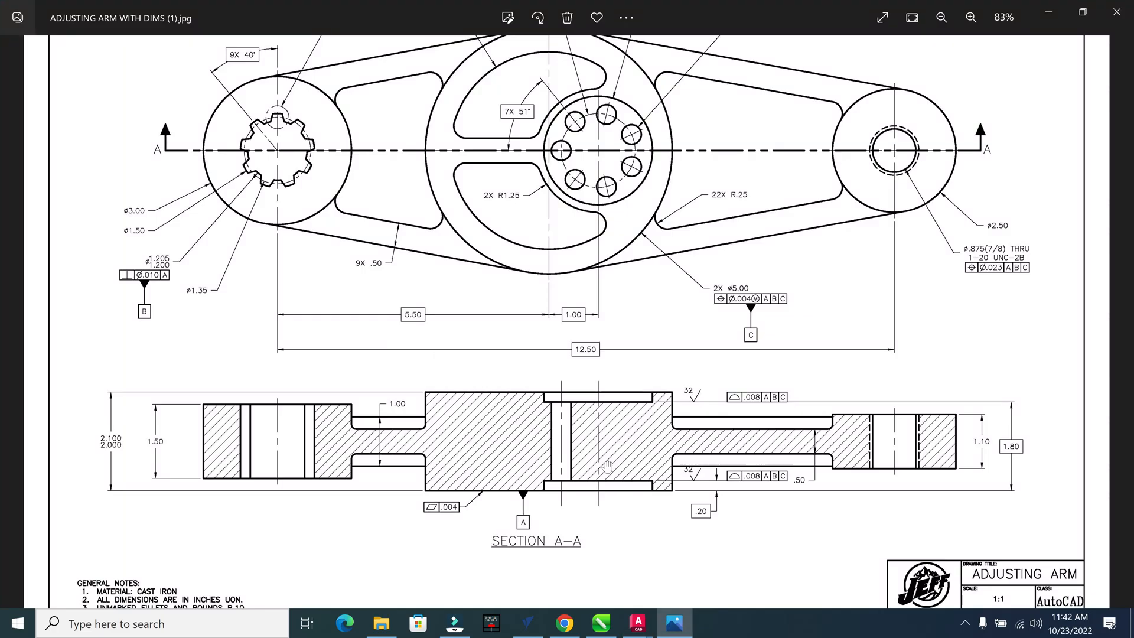
scroll(280, 425, "up", 3)
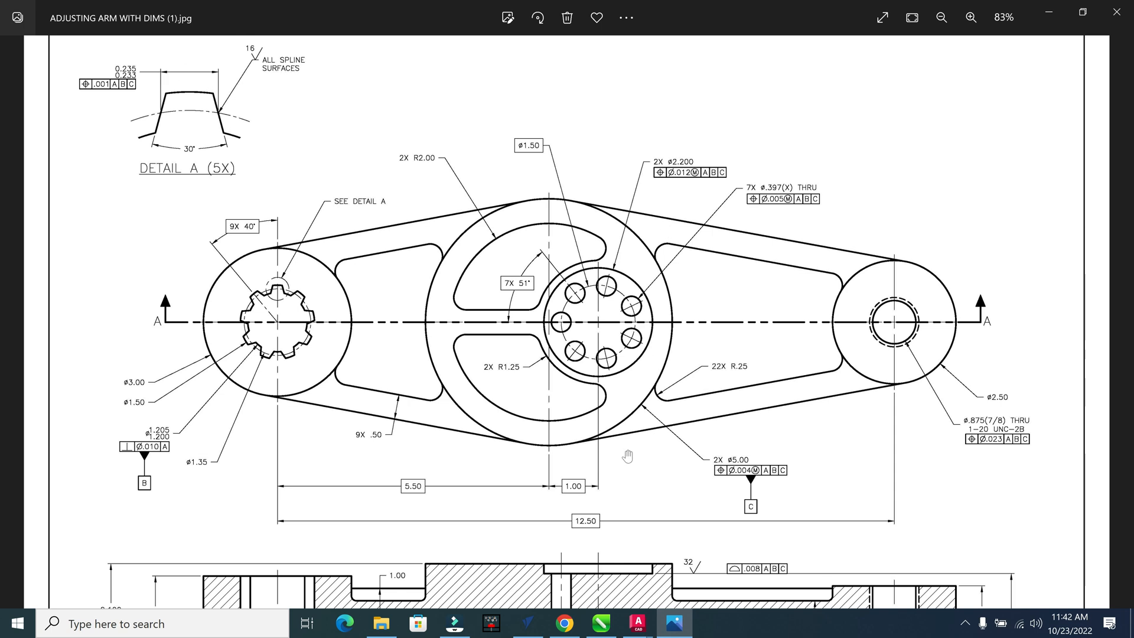
scroll(618, 508, "down", 1)
left_click_drag(601, 512, 551, 354)
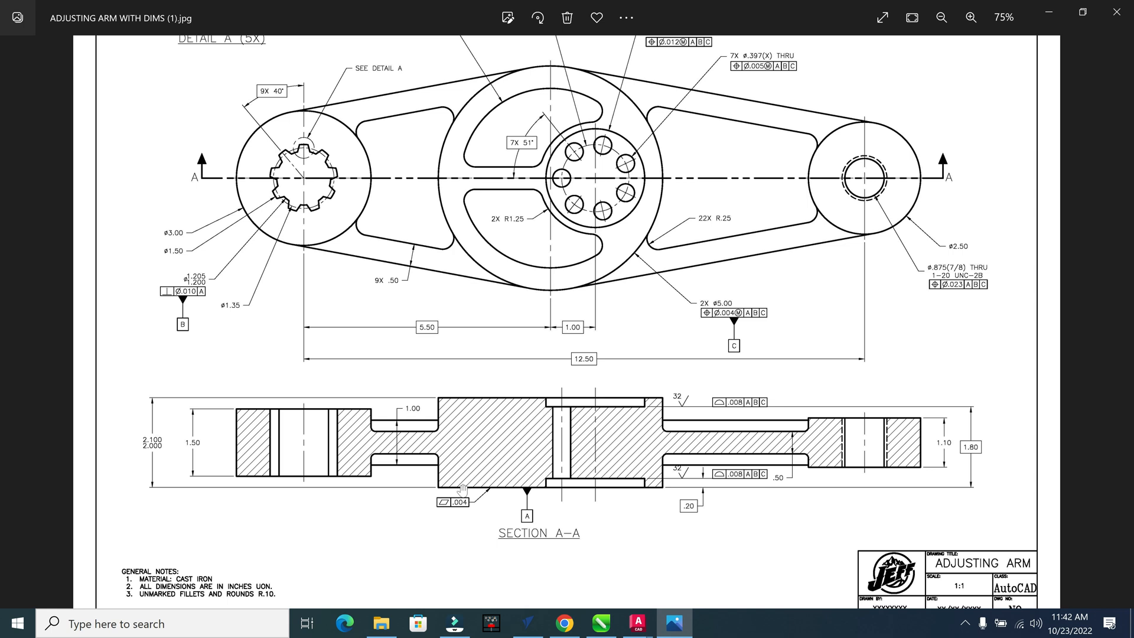
left_click_drag(590, 326, 592, 415)
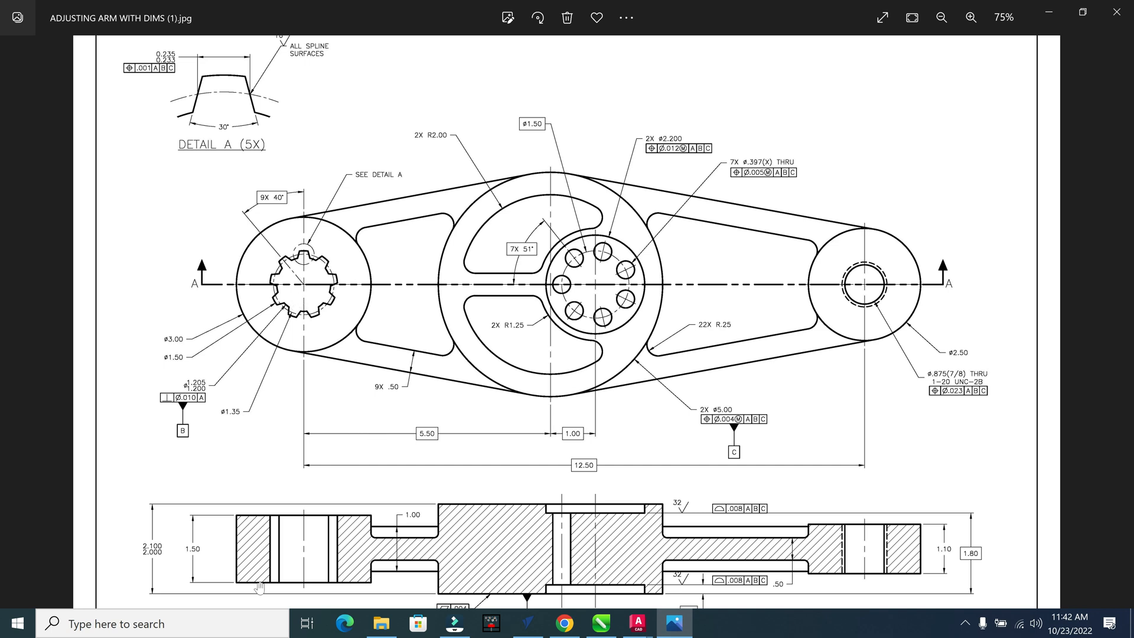
left_click(637, 620)
left_click(851, 563)
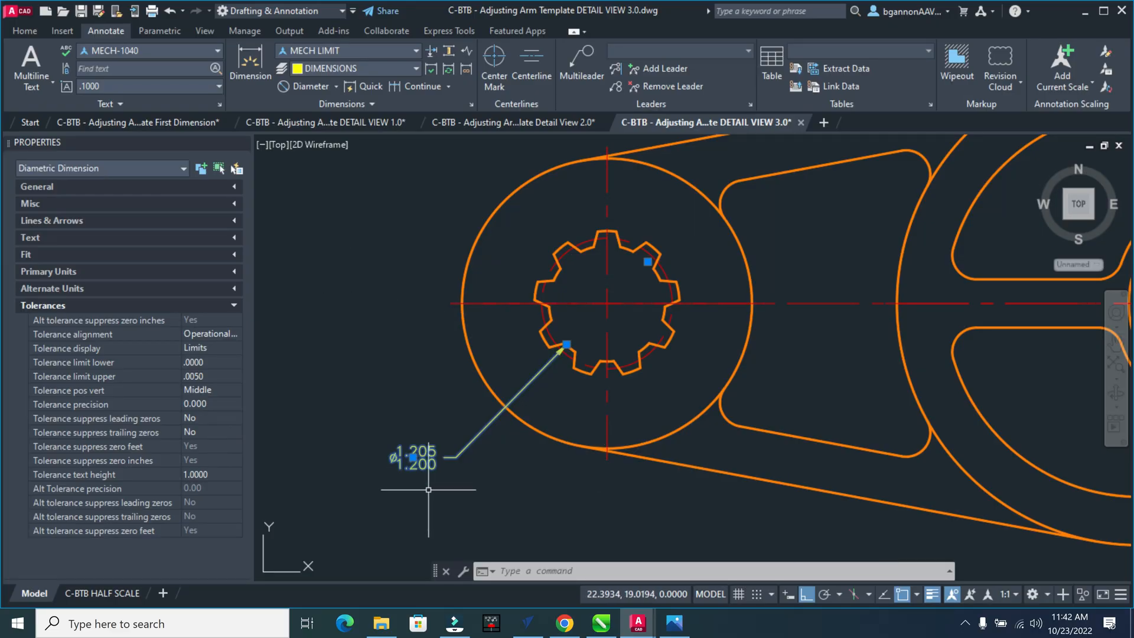
key("Escape")
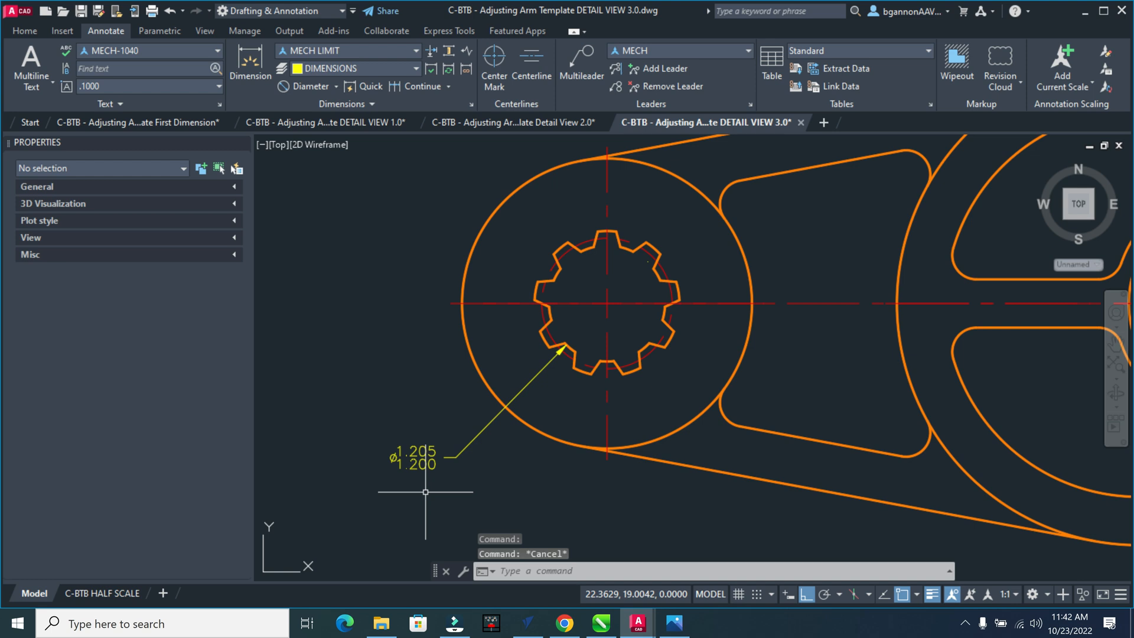
Start a geometric tolerance and choose the perpendicularity symbol for it.
left_click(372, 104)
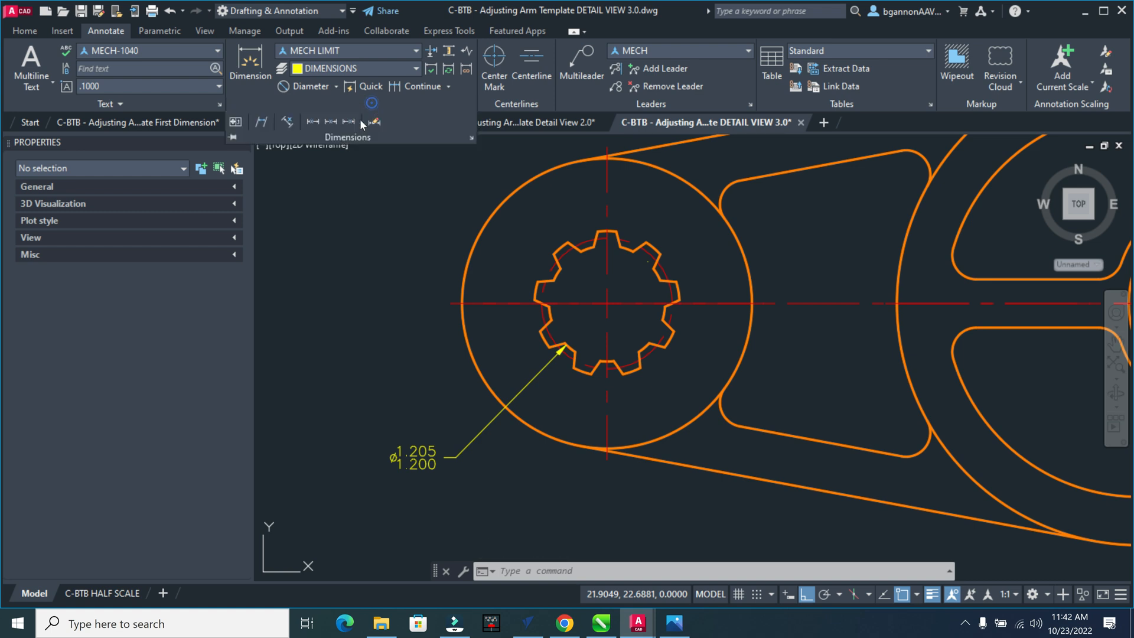
left_click(235, 123)
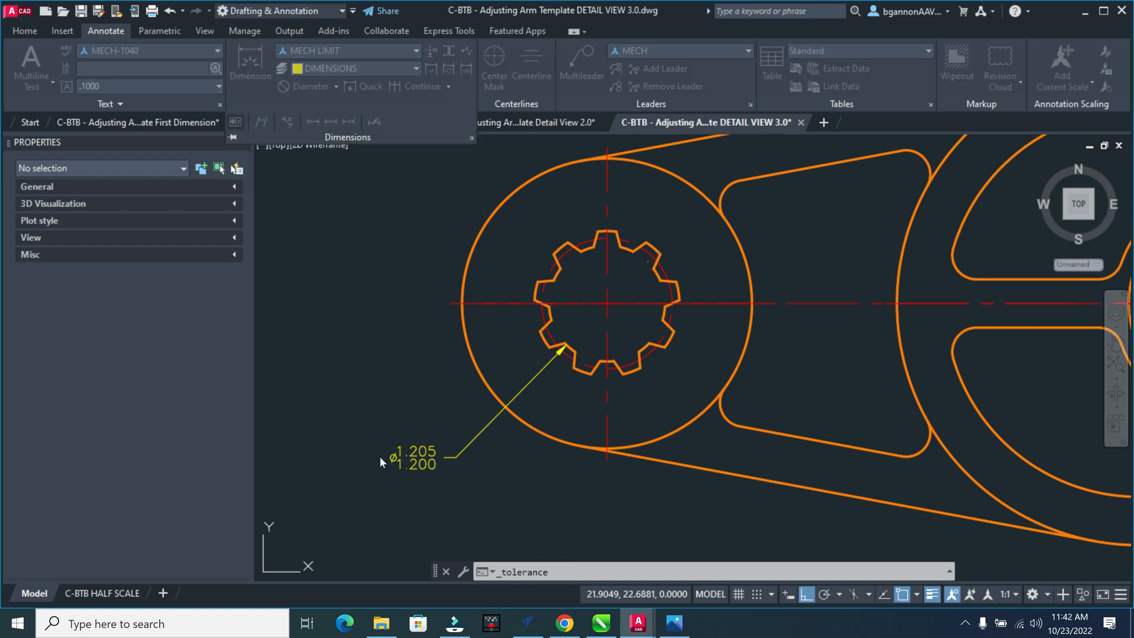
left_click_drag(451, 236, 418, 319)
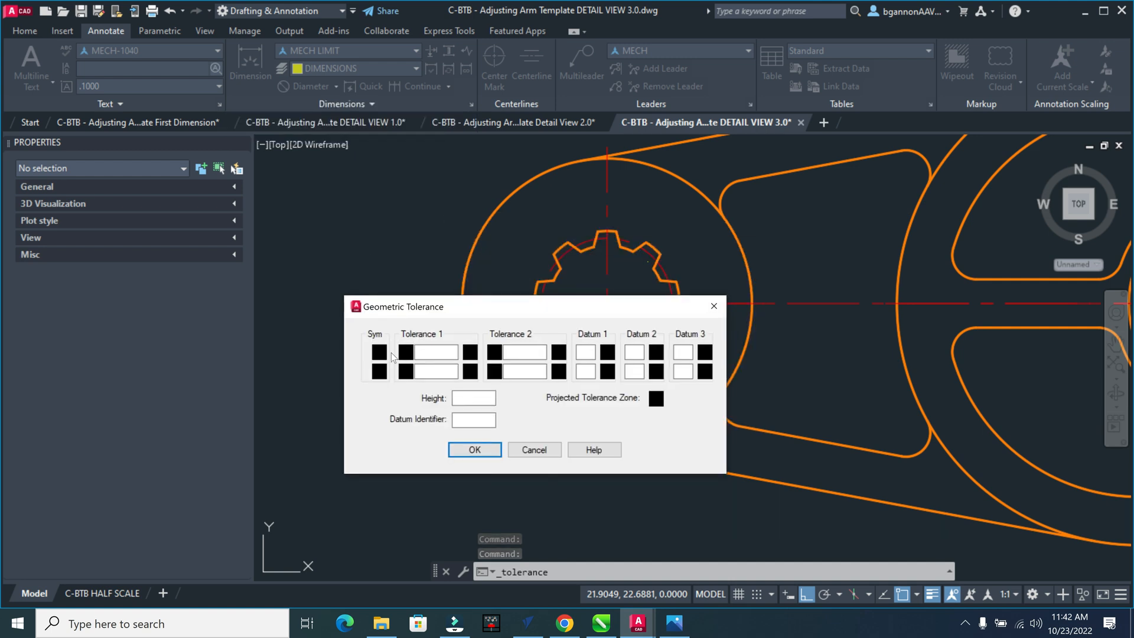
left_click(381, 355)
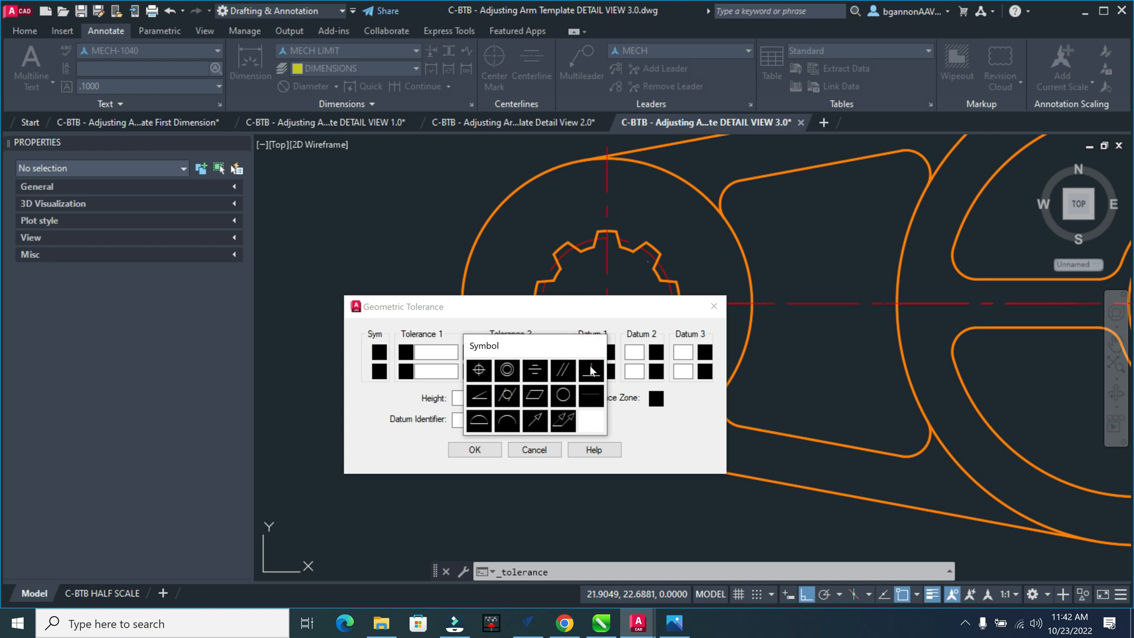
left_click(591, 370)
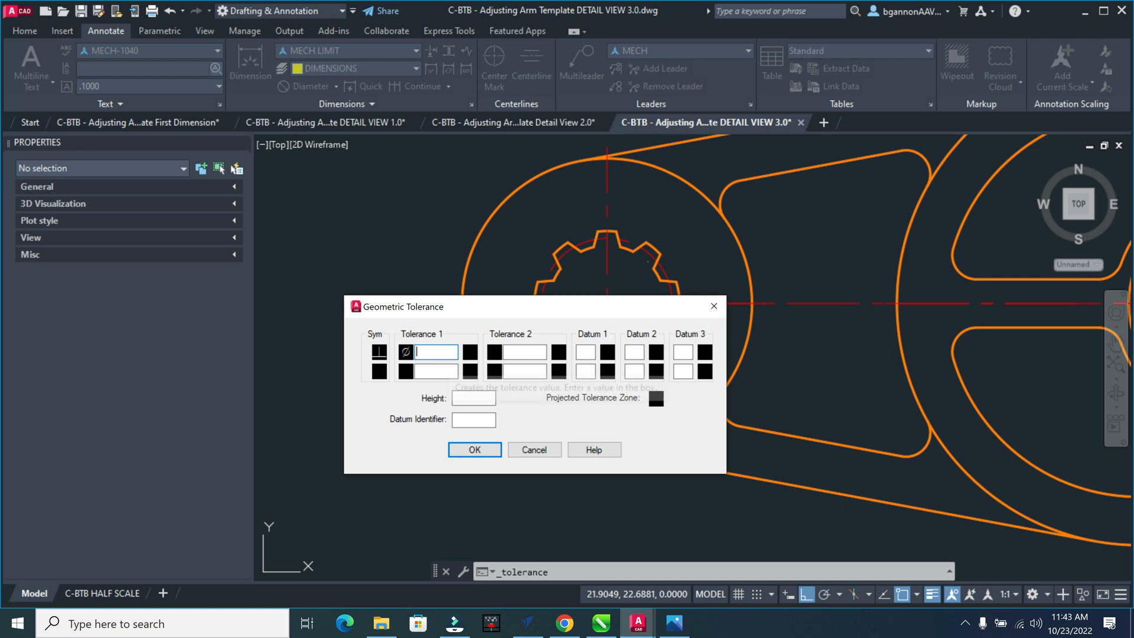
Give the tolerance a diameter value of .010 with primary datum A and place the frame just below the spline hole's diameter text.
type(".010")
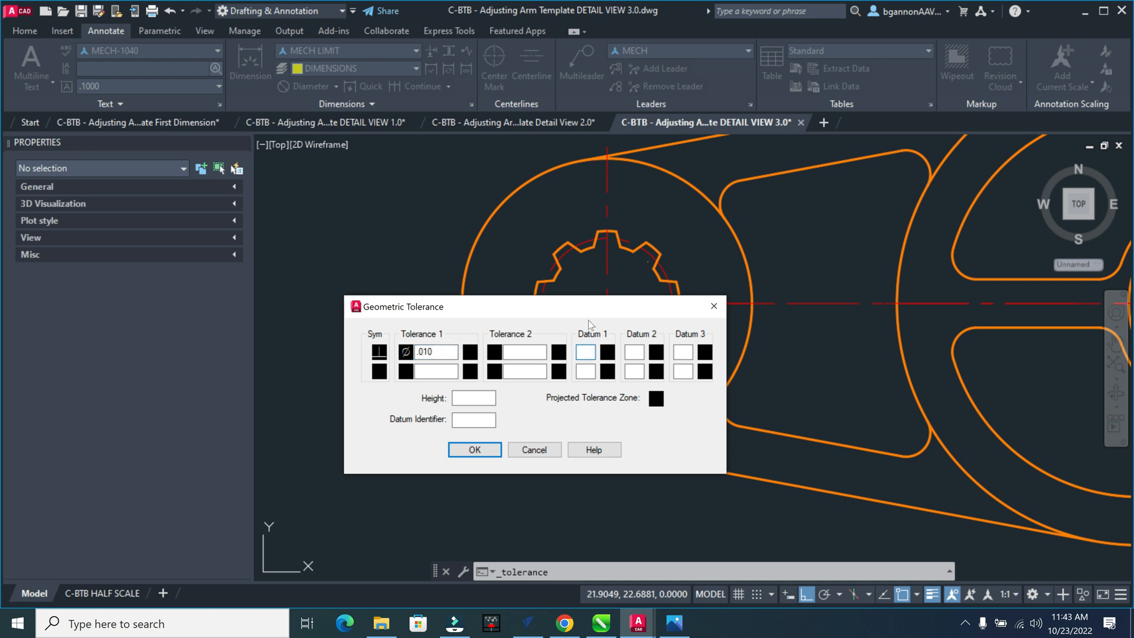
type("A")
left_click(481, 452)
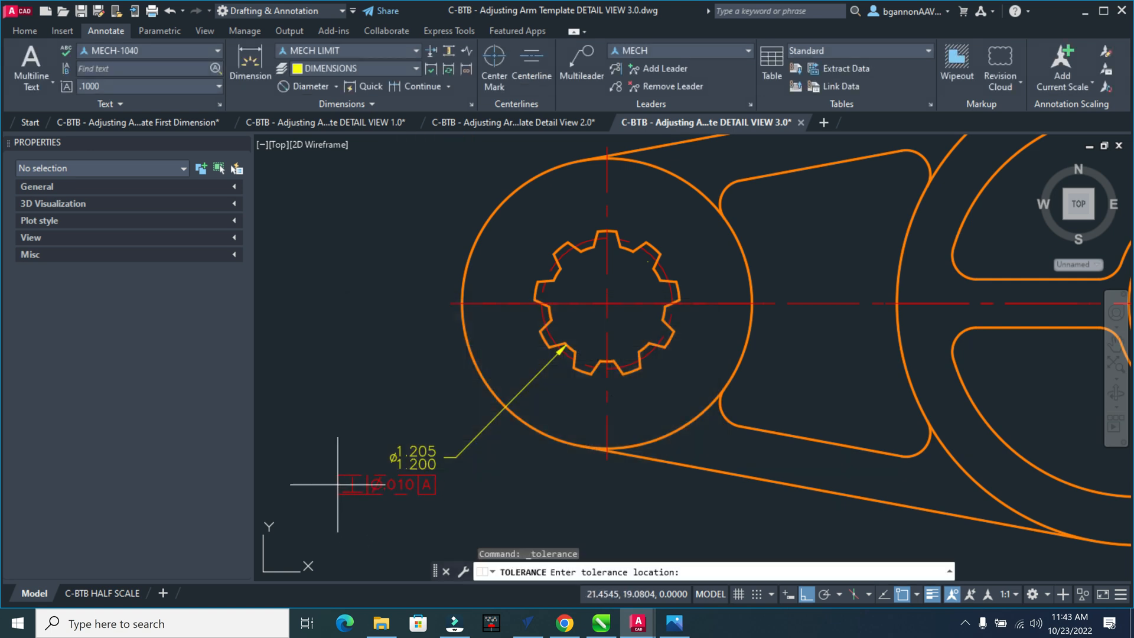
left_click(338, 487)
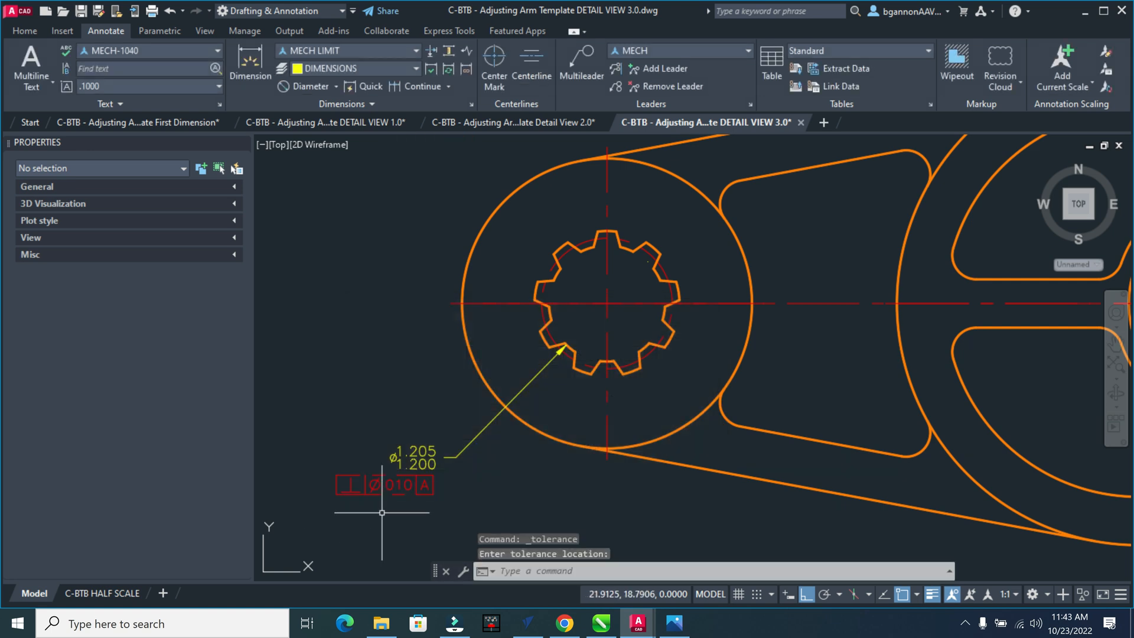
Change the feature control frame's layer to DIMENSIONS, make that layer current, and clear the selection.
left_click(404, 488)
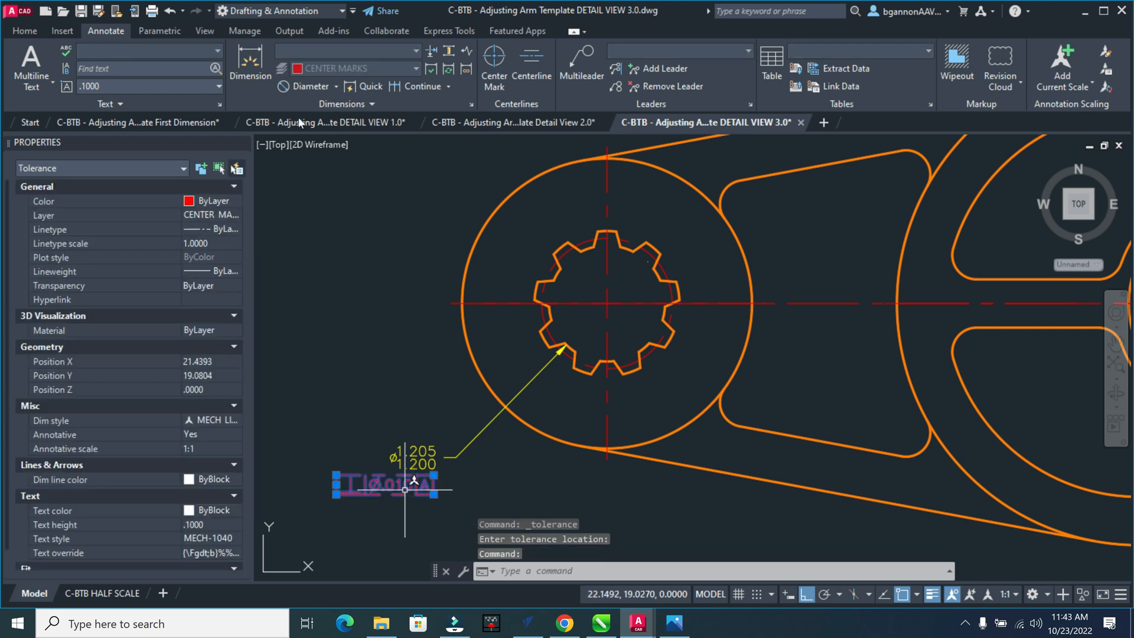
left_click(25, 31)
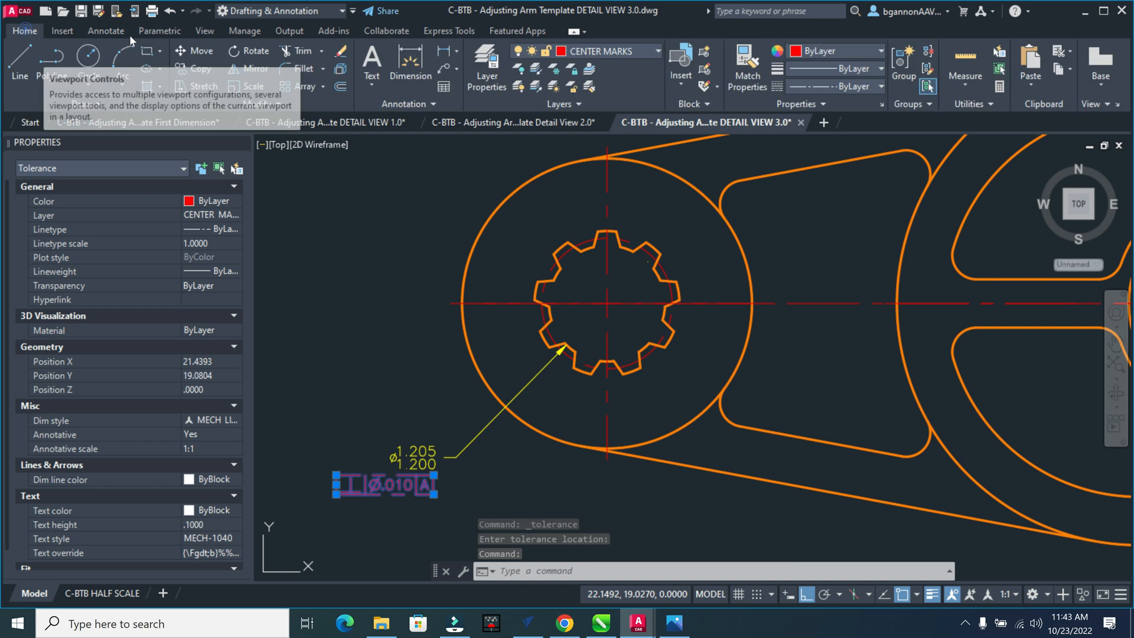
left_click(618, 51)
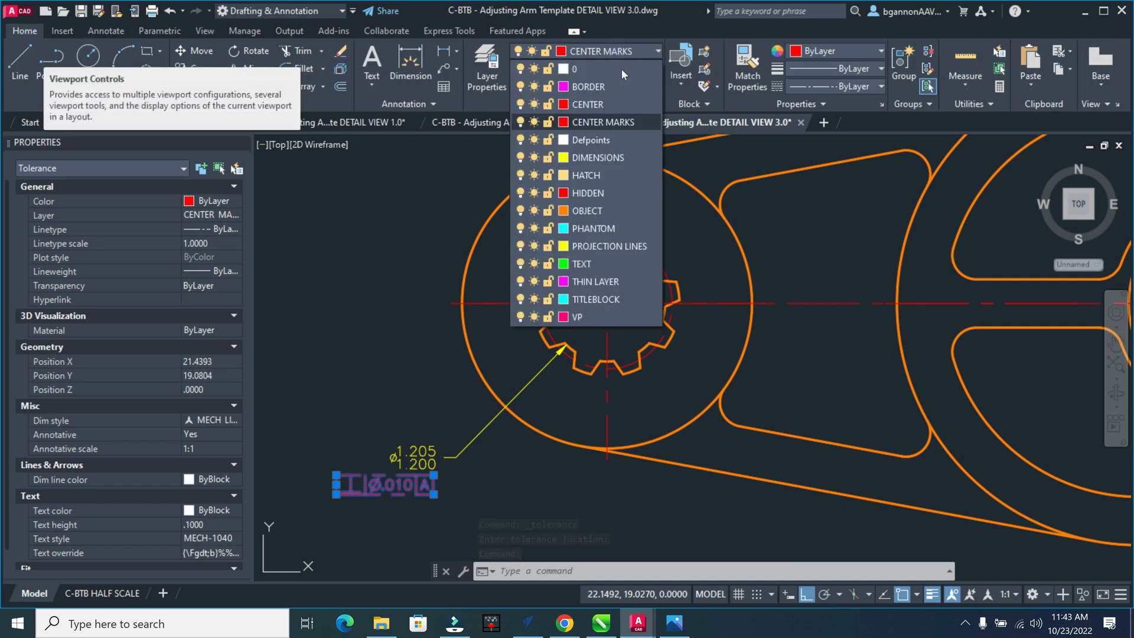
left_click(593, 158)
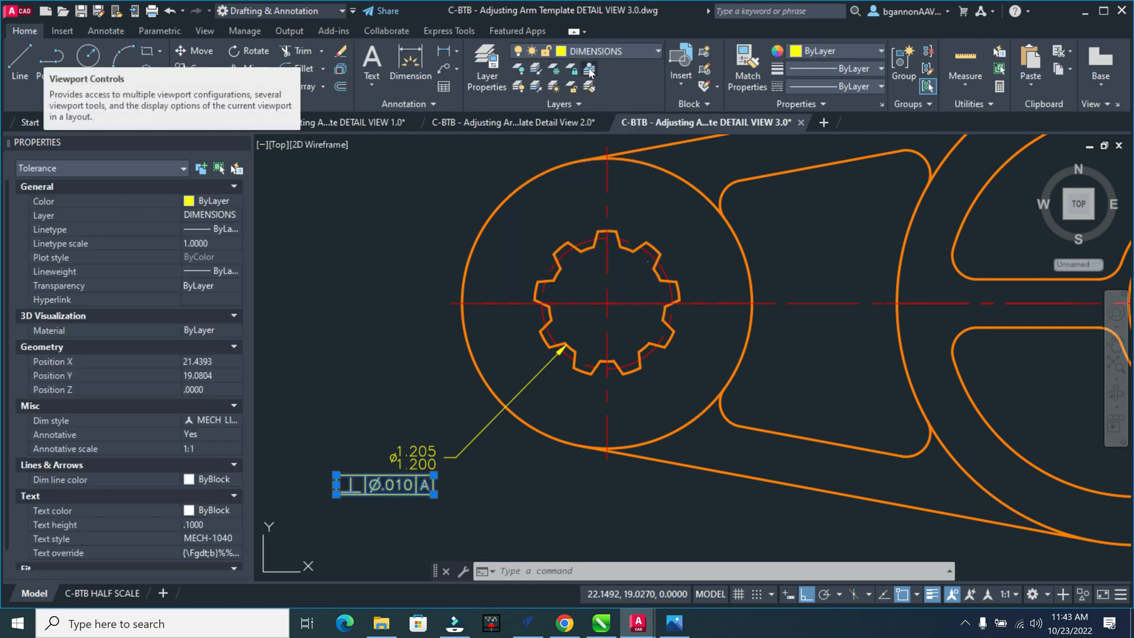
left_click(367, 497)
left_click(368, 497)
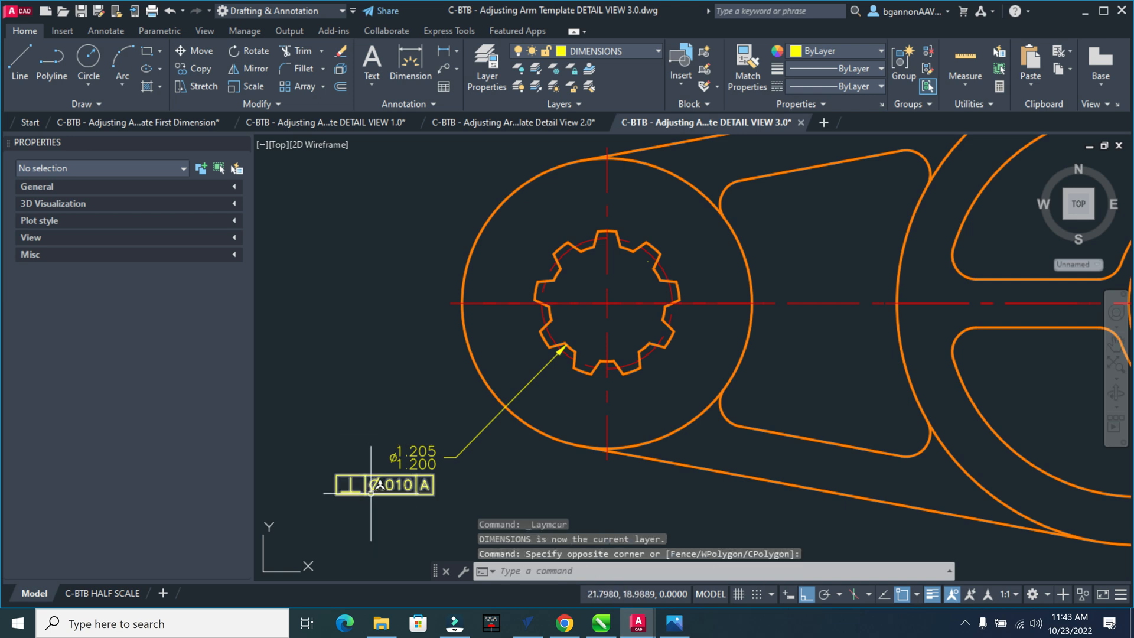
Move the feature control frame by its lower-right corner so its right edge aligns with the limit values above it.
left_click(371, 493)
type("m")
key("Return")
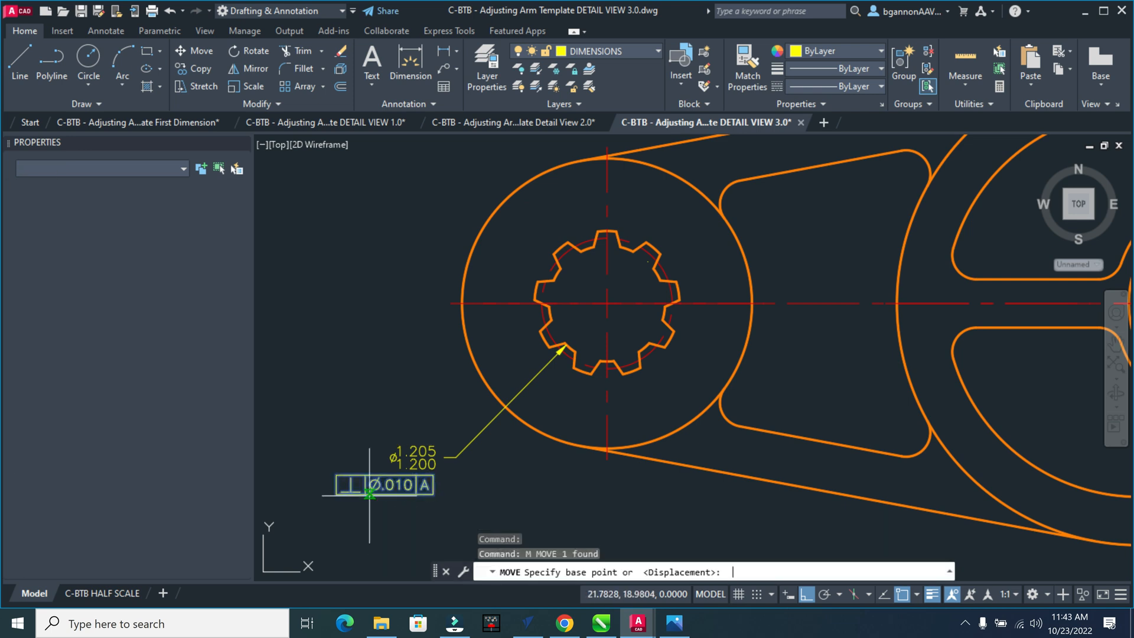
left_click(432, 494)
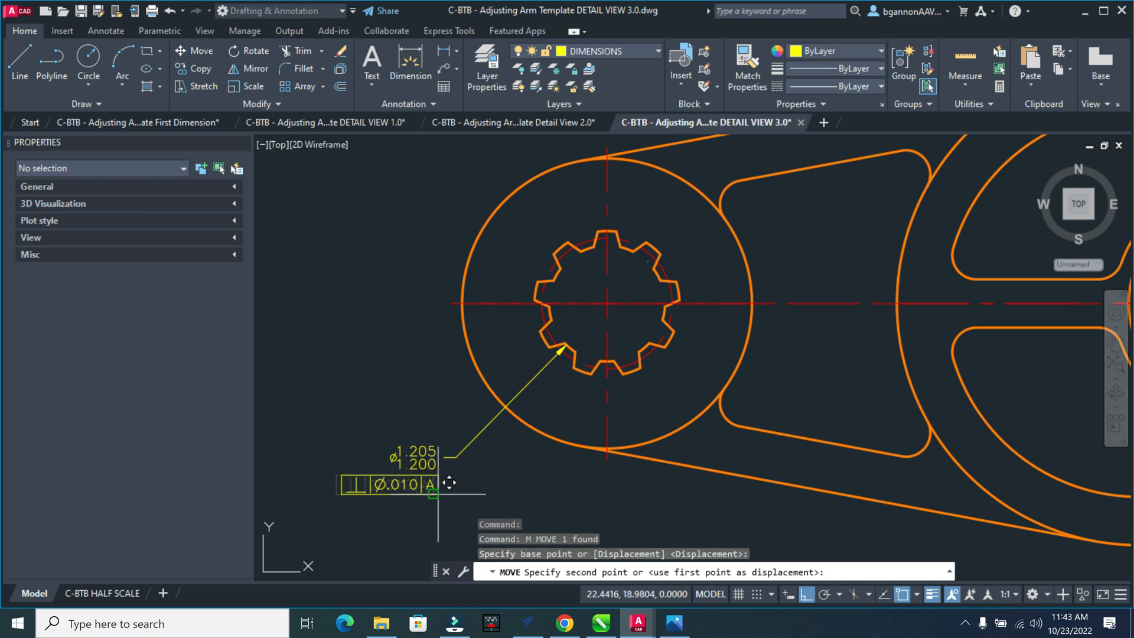
scroll(448, 483, "up", 5)
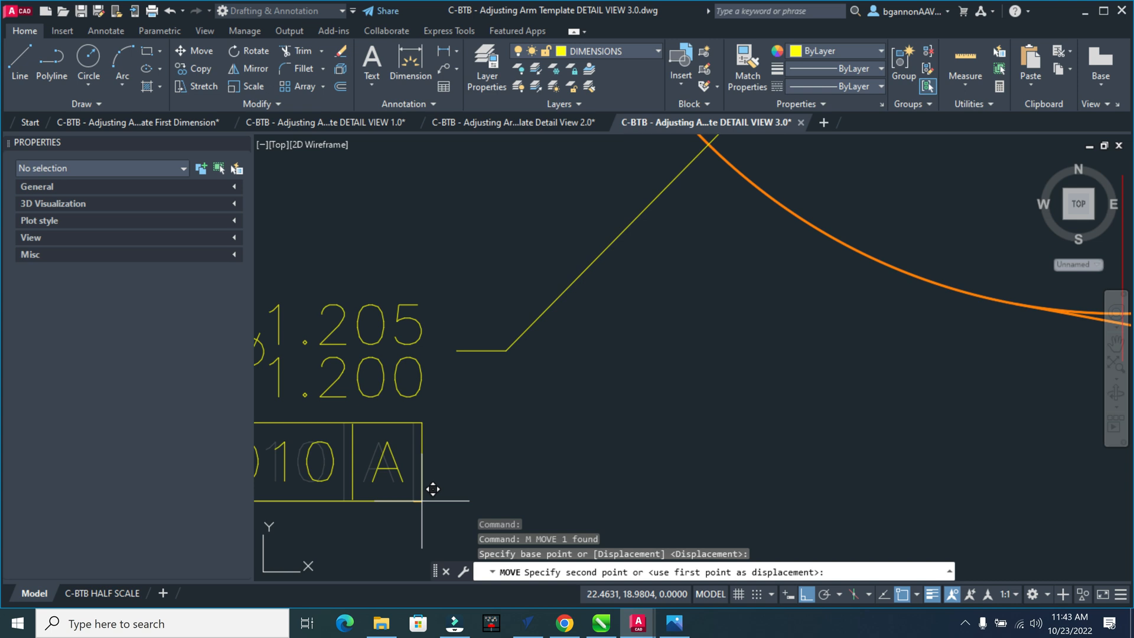
left_click(422, 501)
scroll(421, 501, "down", 5)
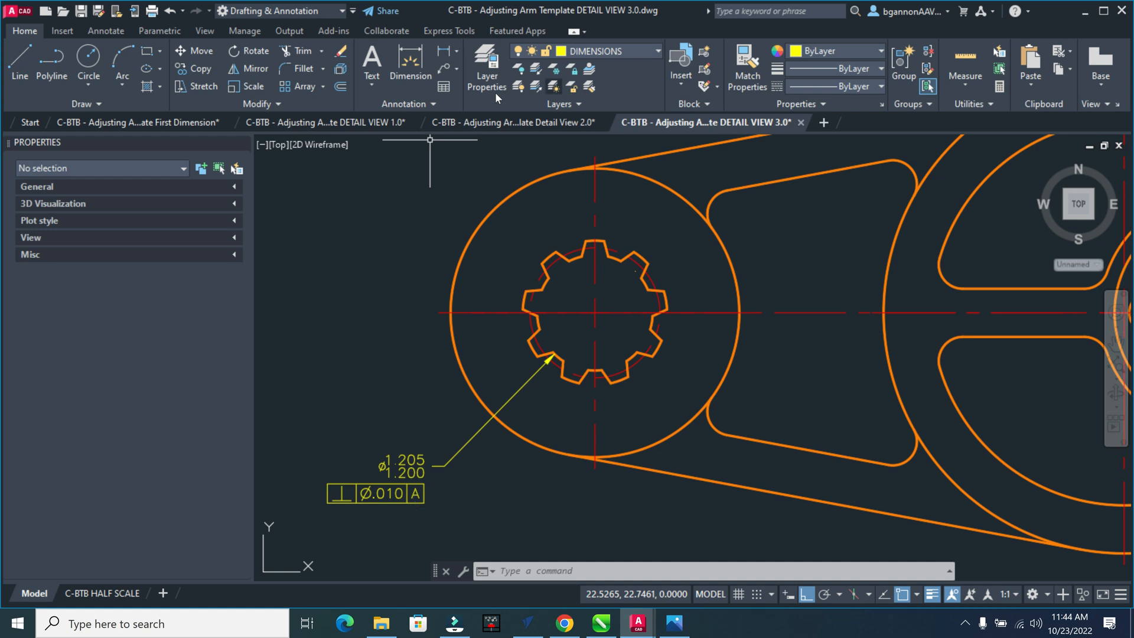
Using the DATUM multileader style, place a datum symbol lettered B straight below the bottom edge of the spline hole's feature control frame.
left_click(121, 31)
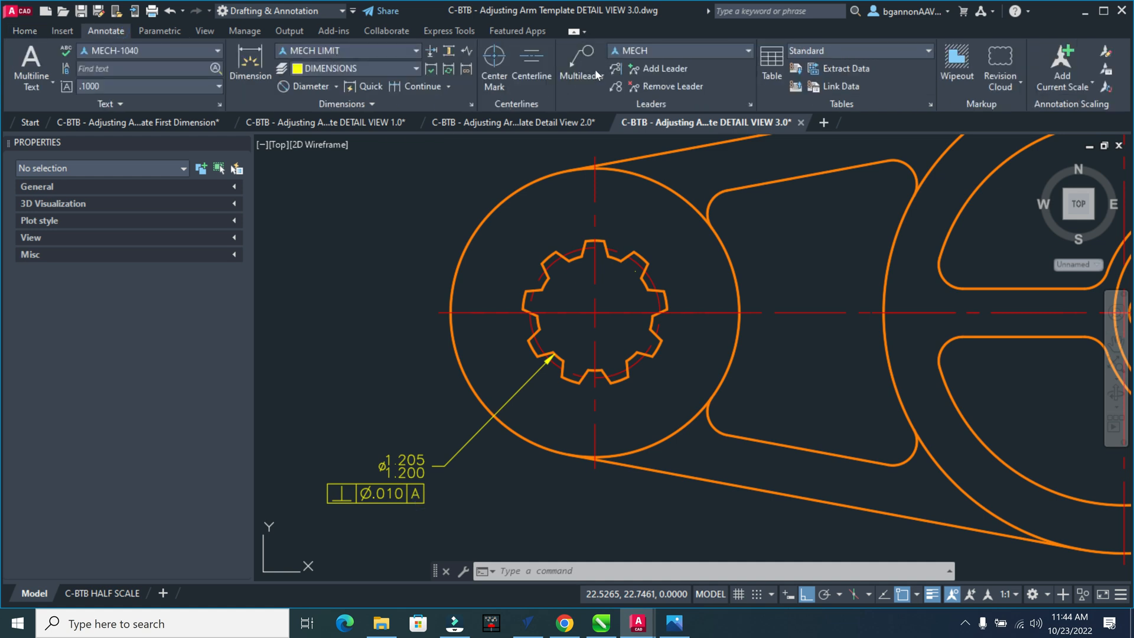
left_click(636, 51)
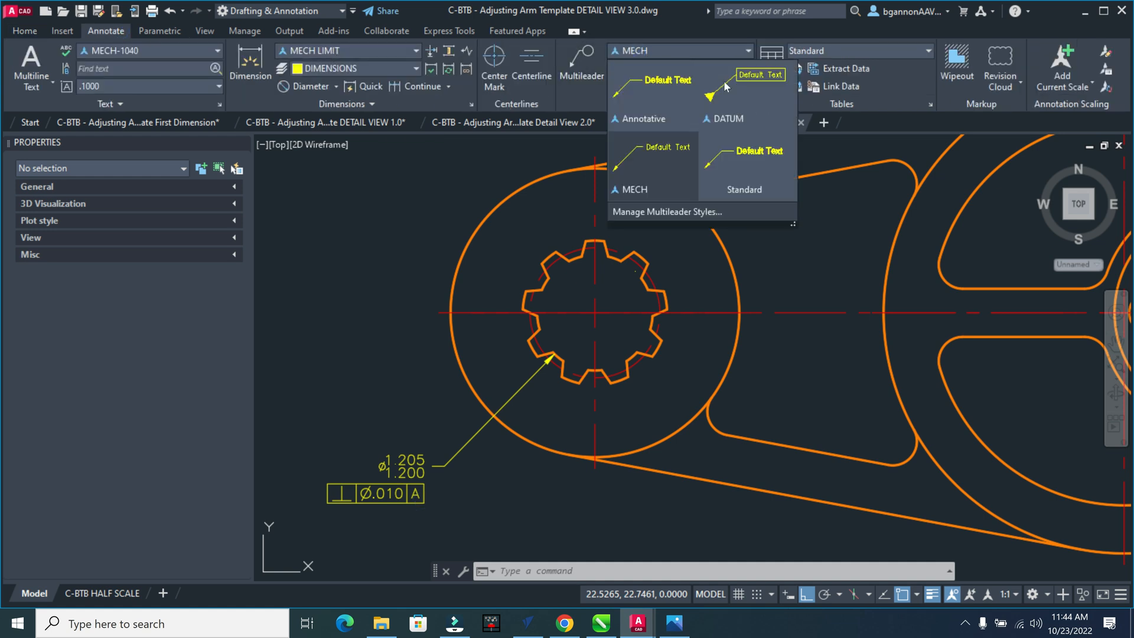
left_click(756, 102)
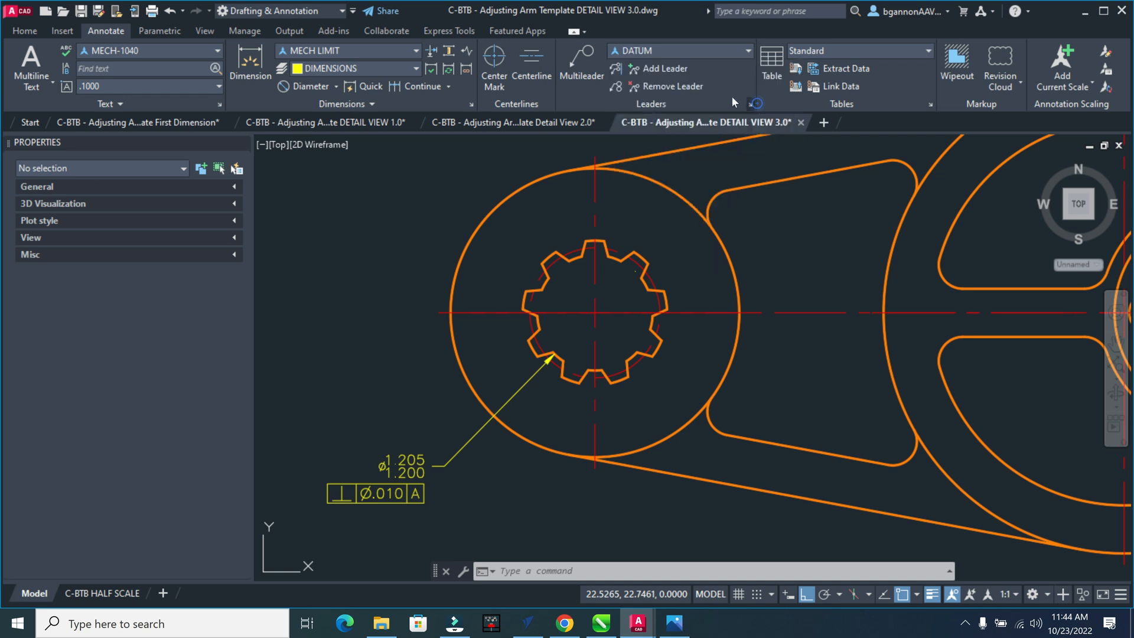
left_click(594, 79)
scroll(372, 507, "up", 5)
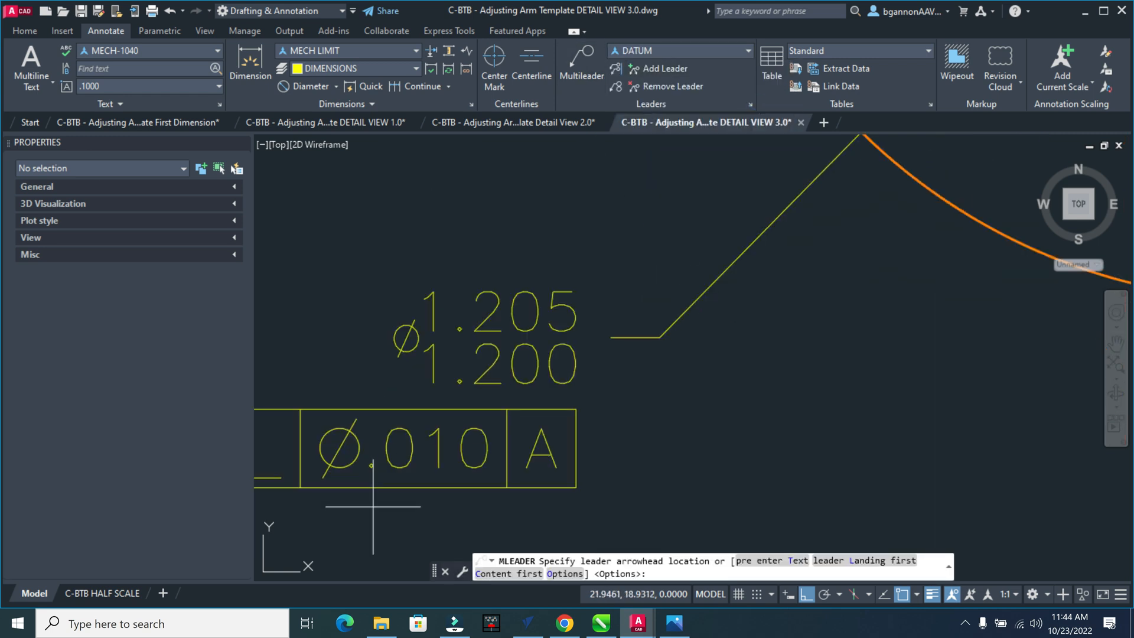
scroll(620, 380, "down", 3)
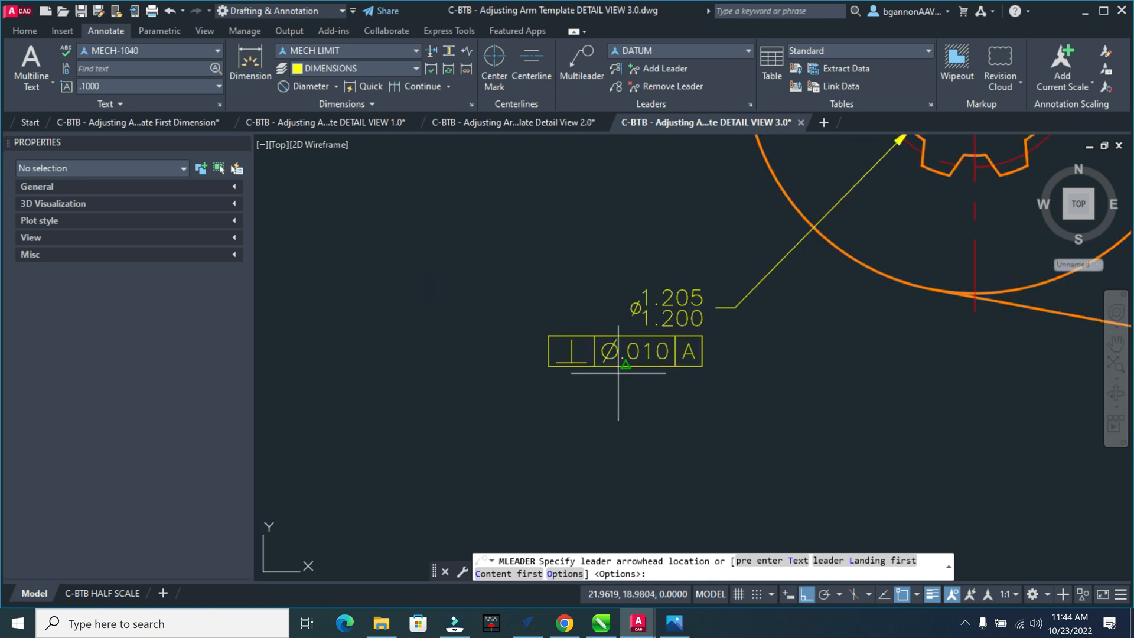
left_click(620, 372)
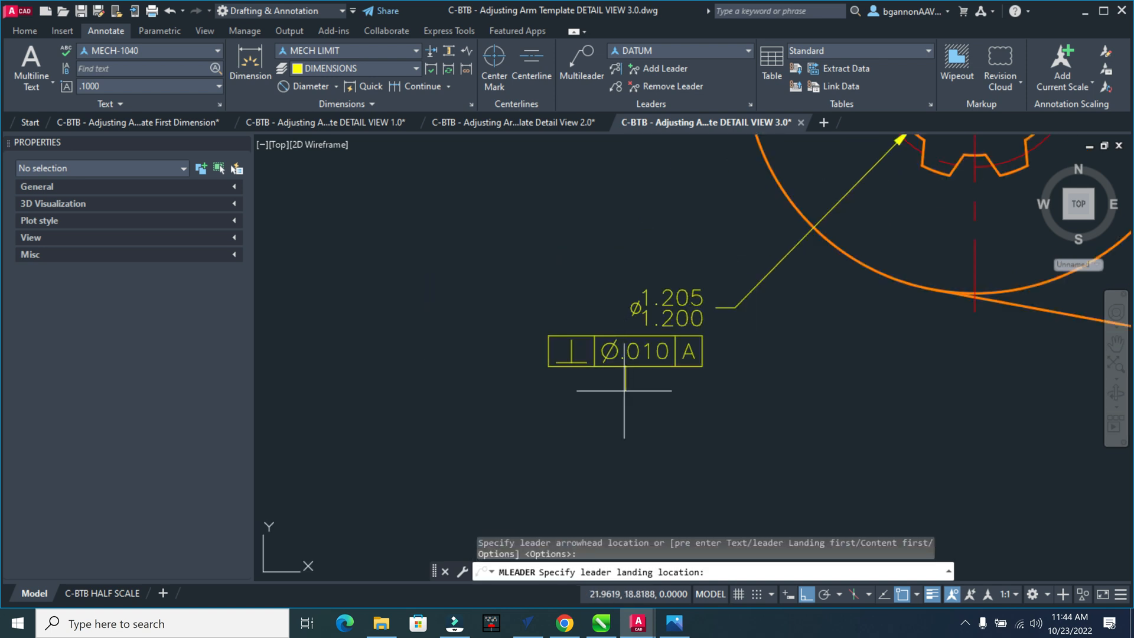
left_click(626, 461)
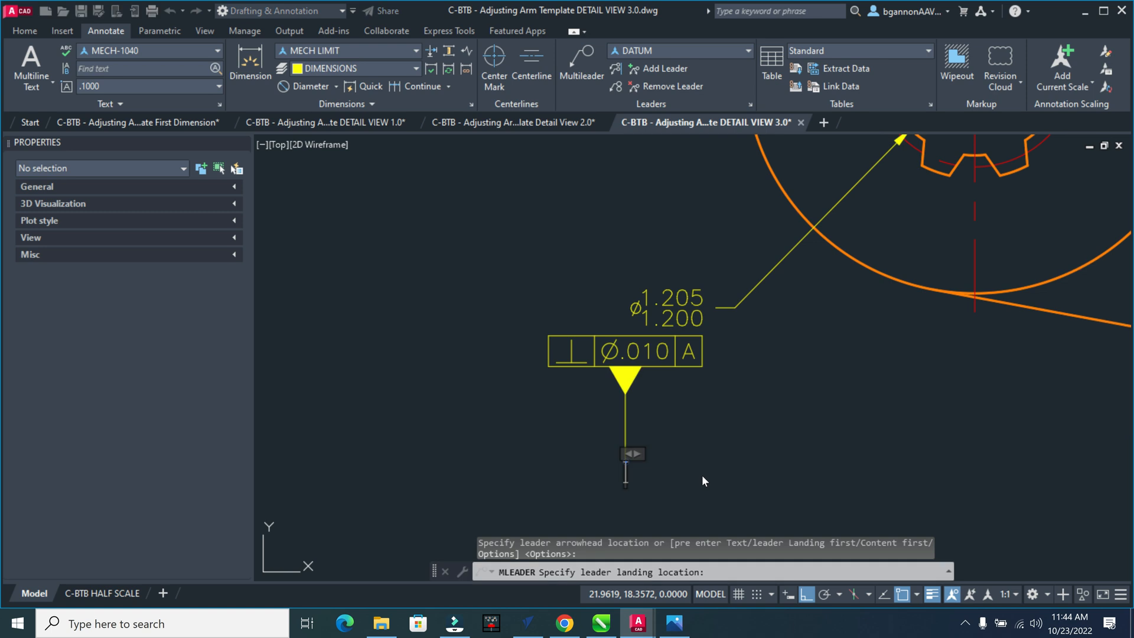
type("B")
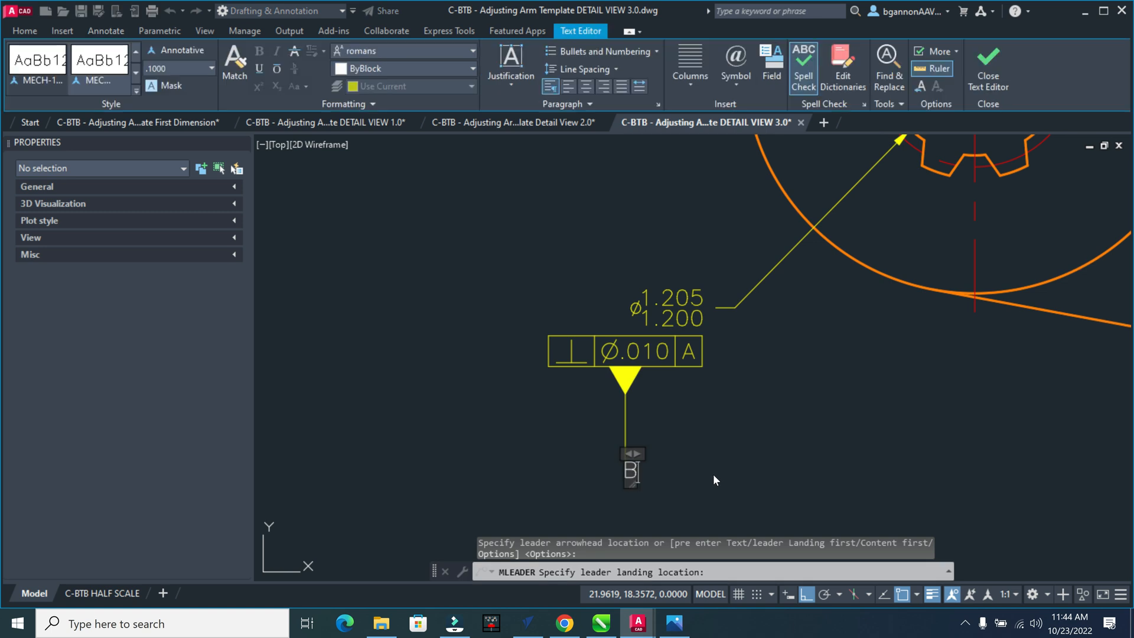
left_click(713, 474)
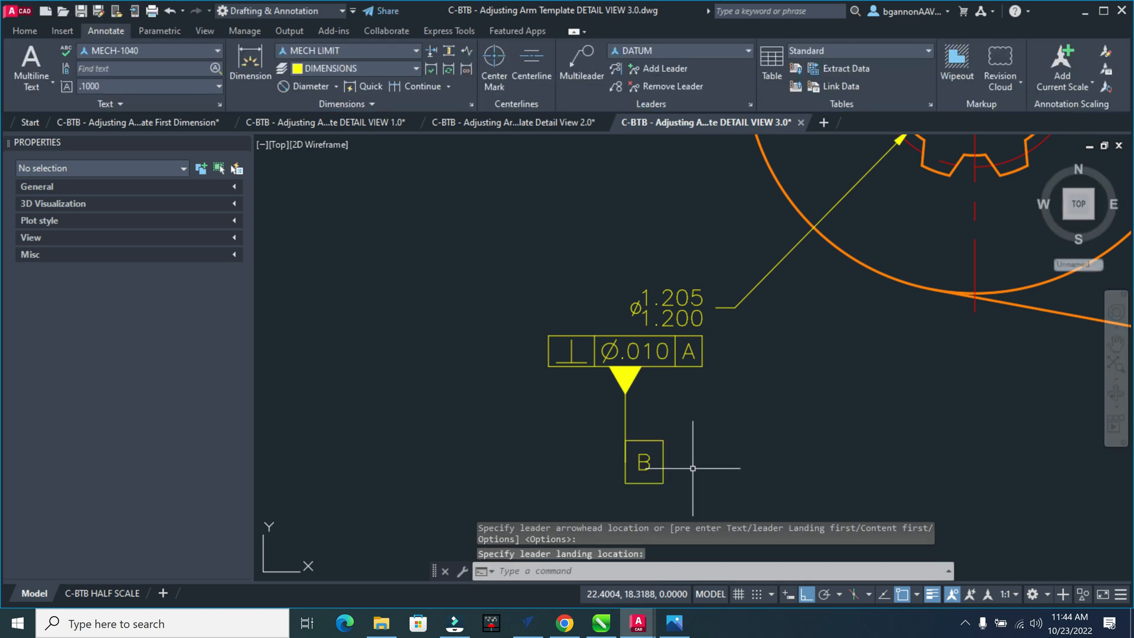
key("Escape")
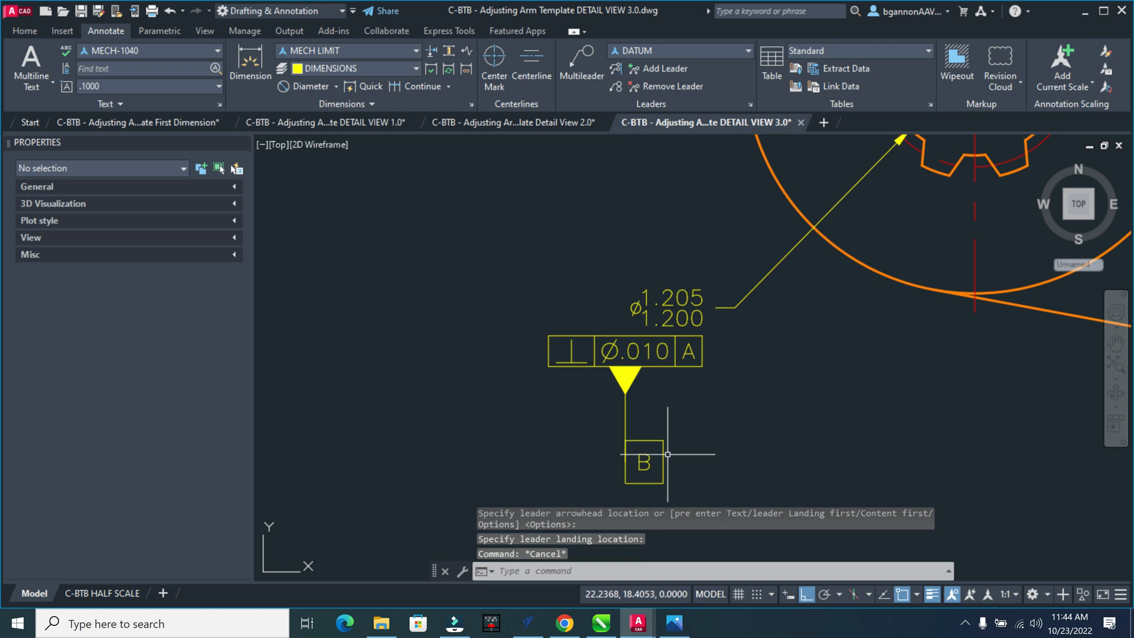
Explode the datum B multileader into separate objects.
left_click(667, 447)
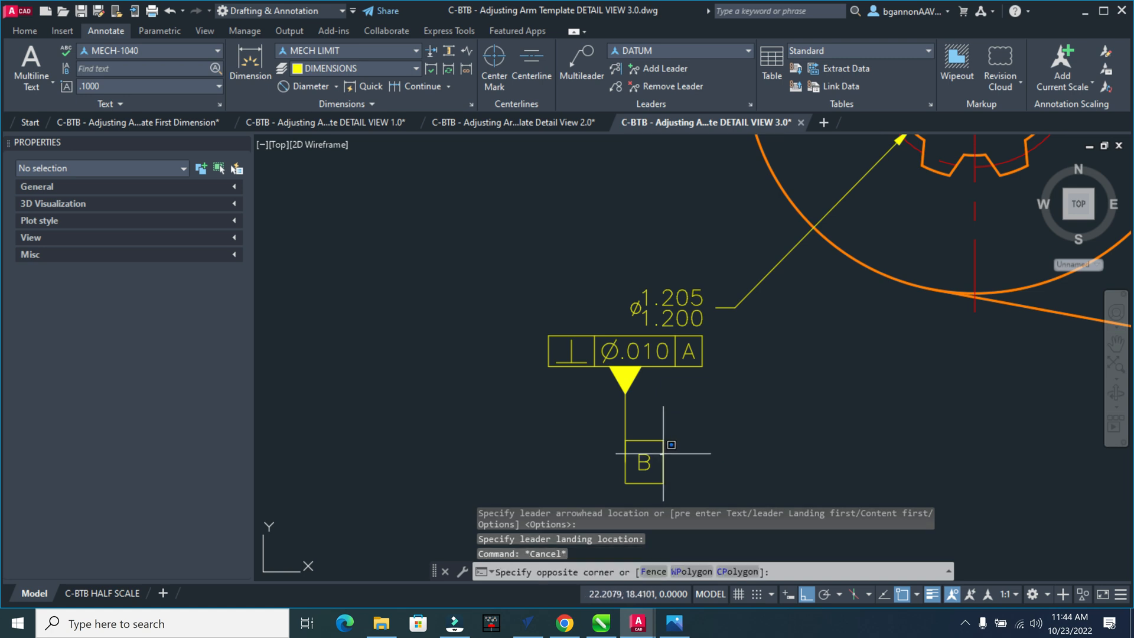
left_click(685, 483)
left_click(679, 485)
left_click(611, 473)
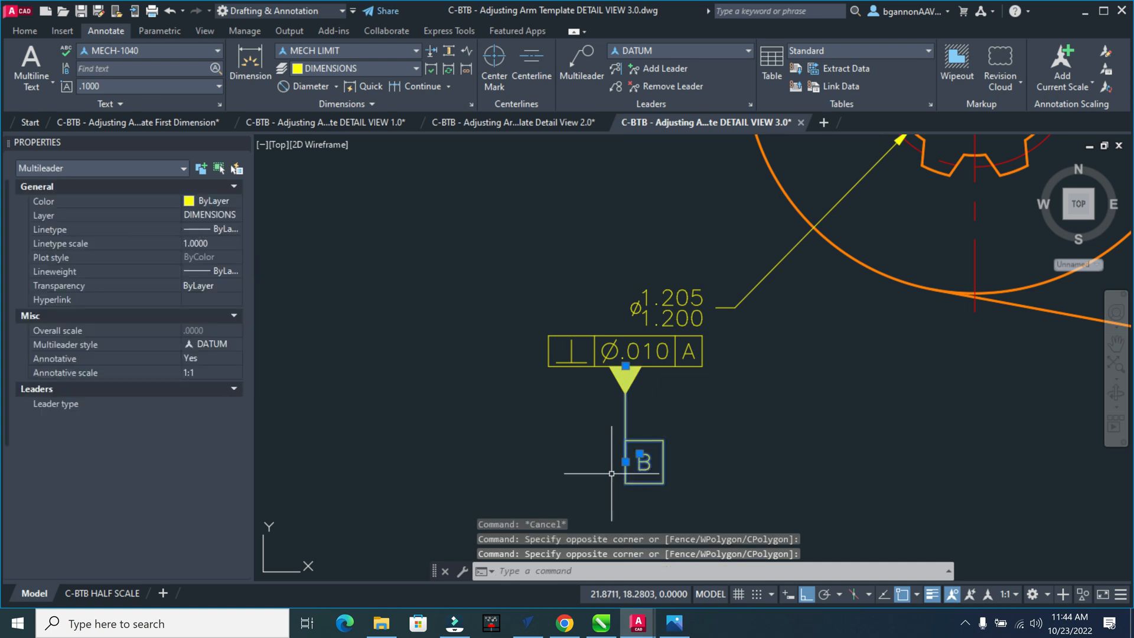
type("x")
key("Return")
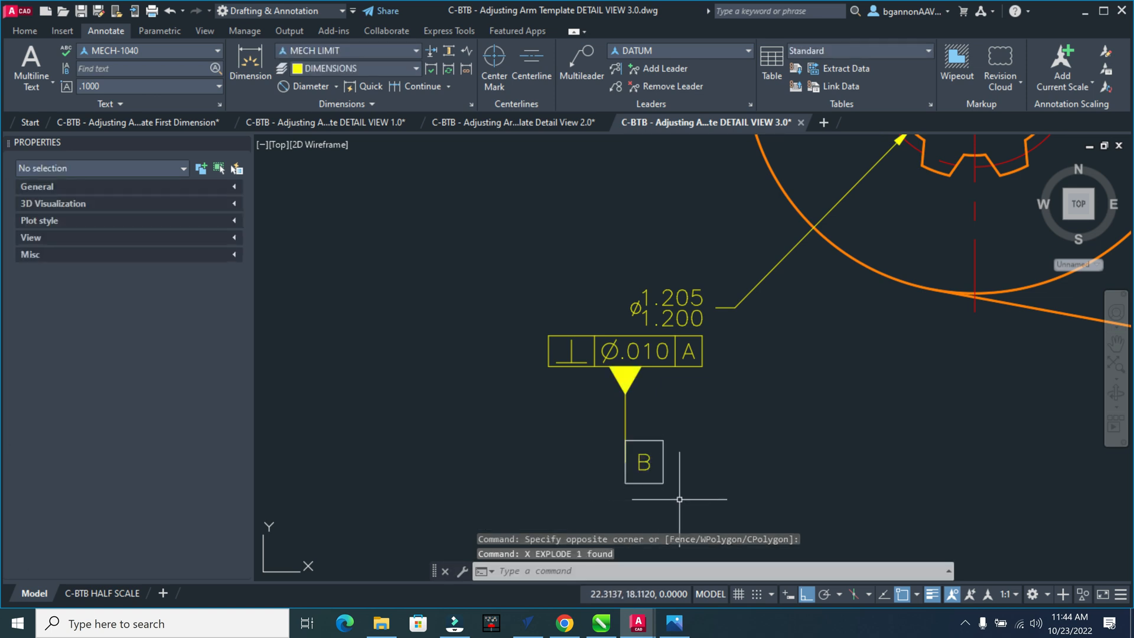
Move the datum box and its letter B together so the midpoint of the box's top edge sits on the leader line's lower end.
left_click(679, 496)
left_click(614, 474)
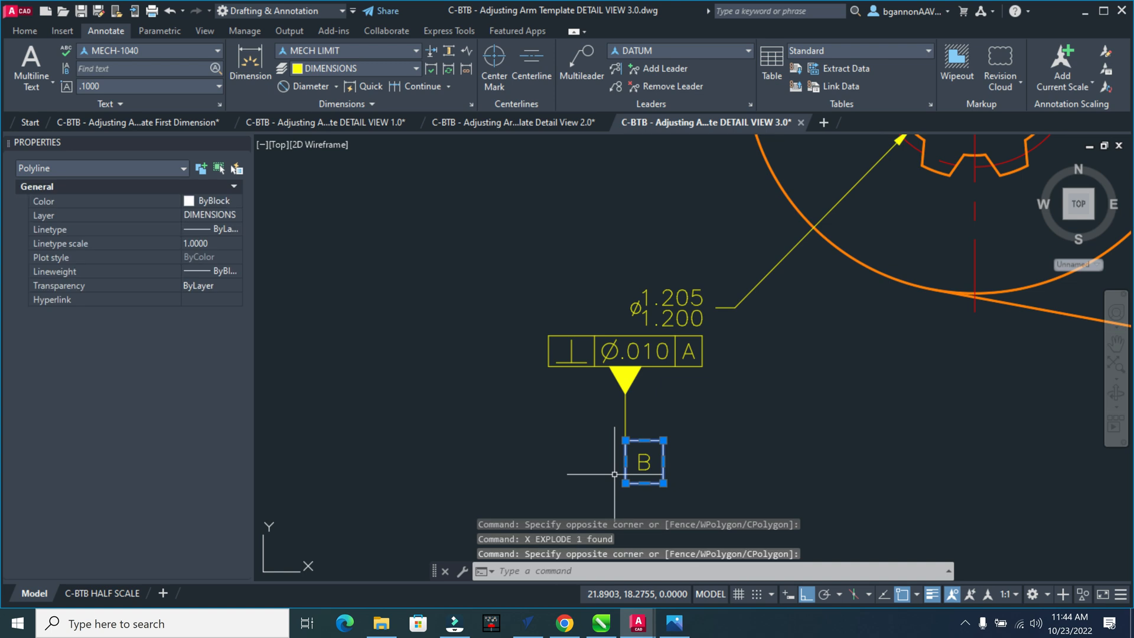
left_click(645, 465)
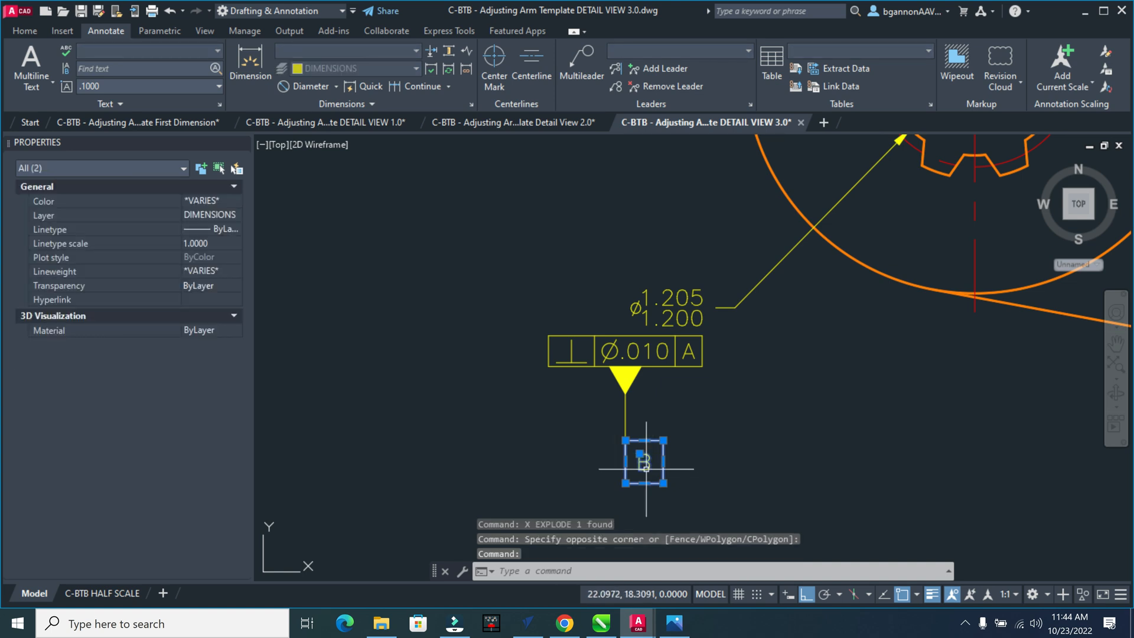
type("m")
key("Return")
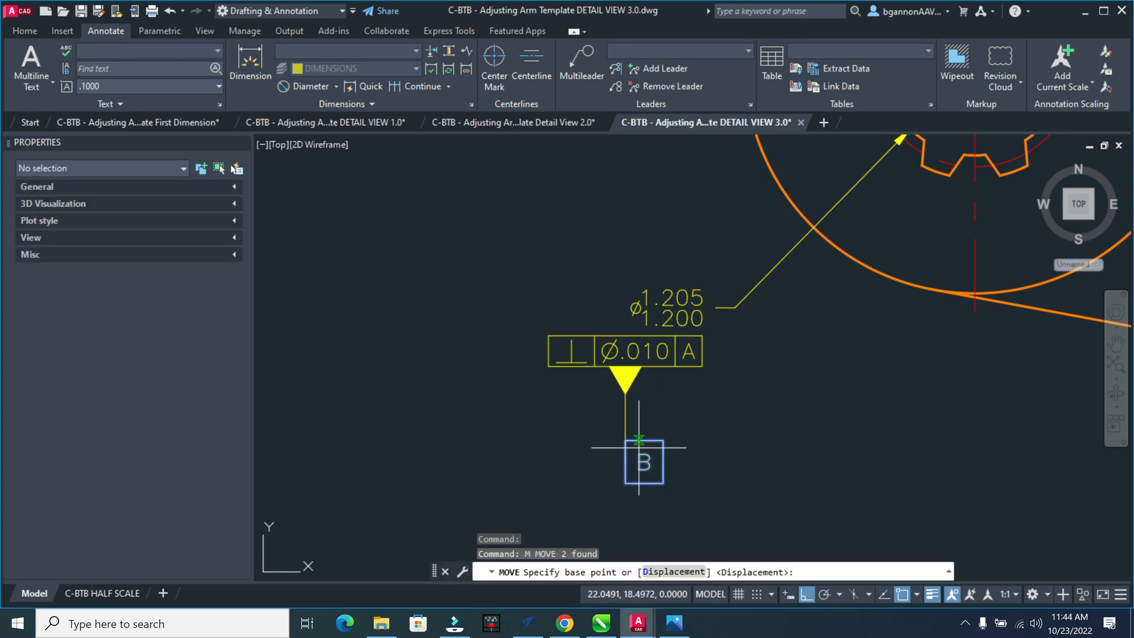
left_click(641, 445)
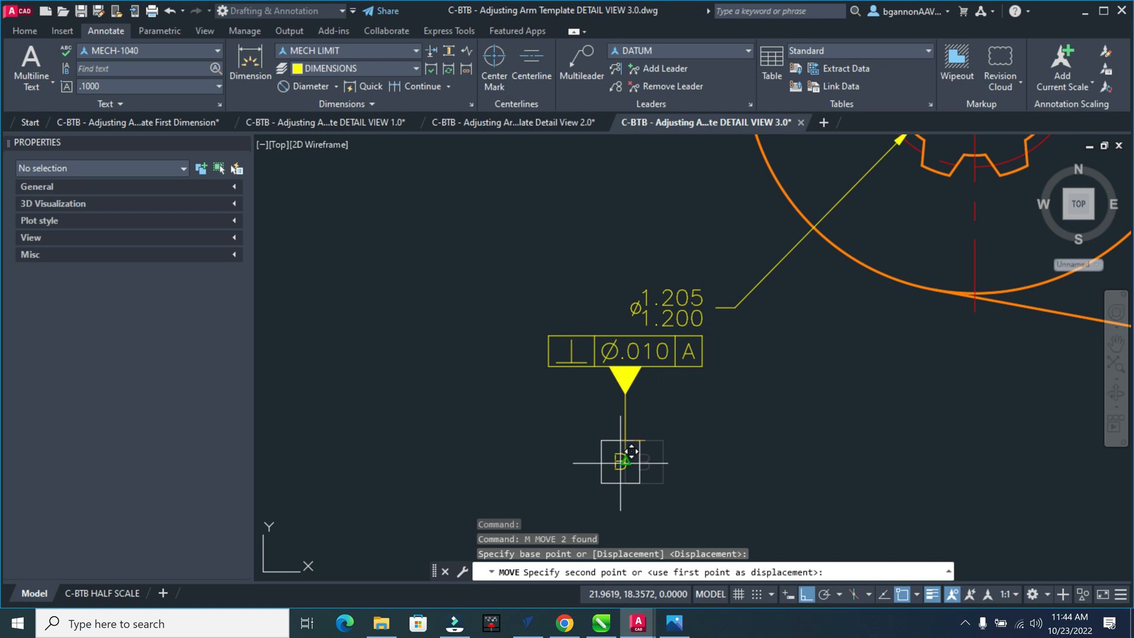
left_click(616, 451)
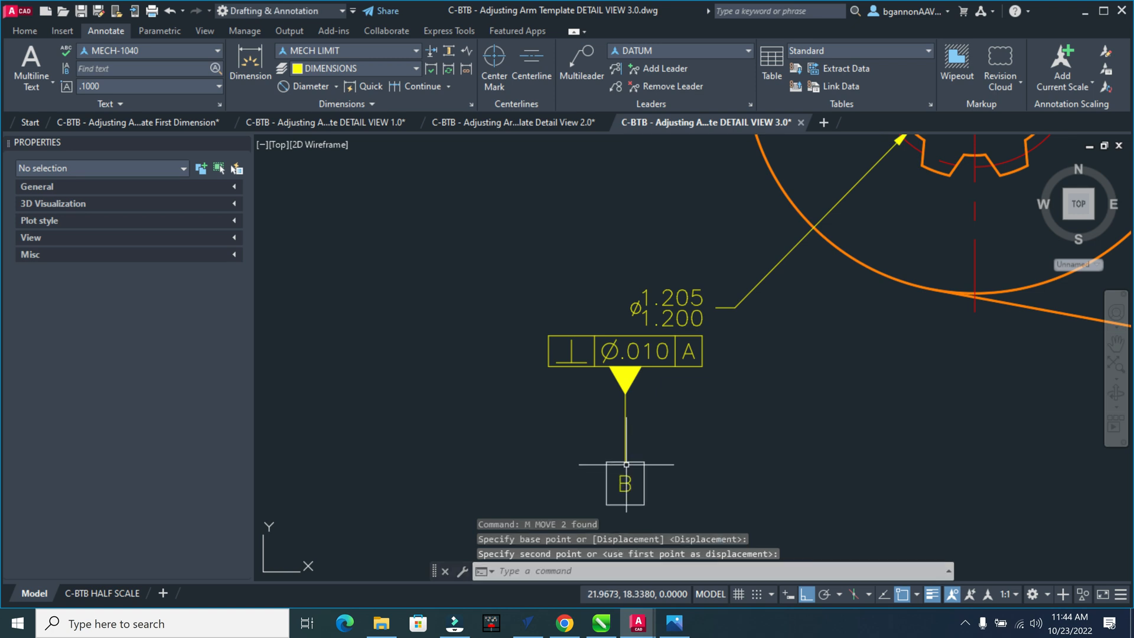
key("Escape")
Shorten datum B's leader line by stretching its lower endpoint straight up toward the triangle.
scroll(719, 487, "down", 2)
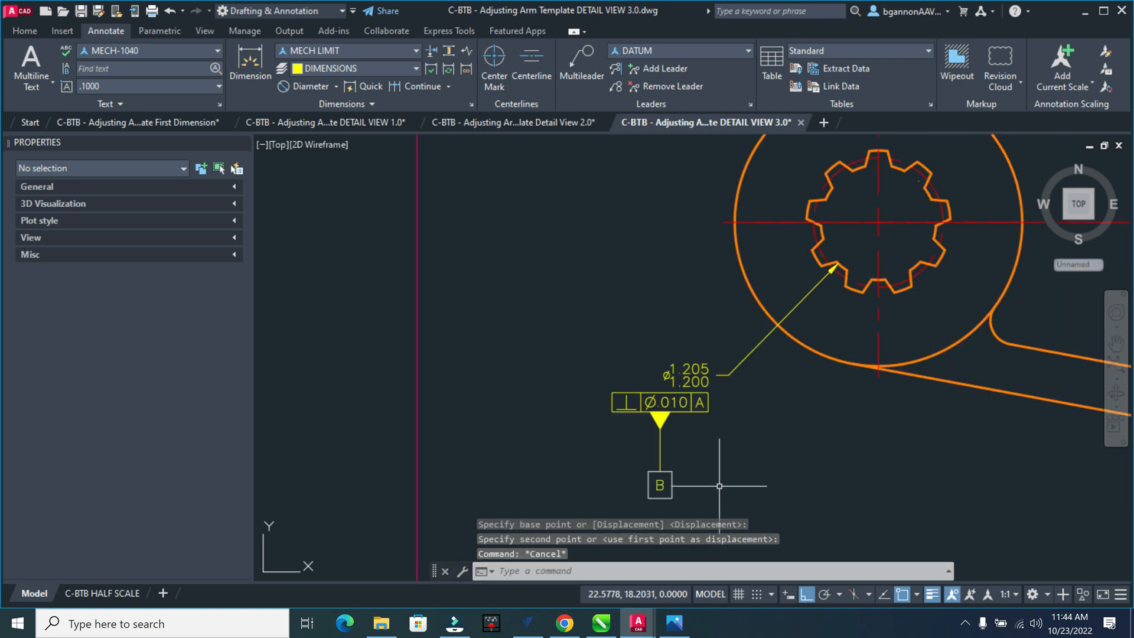
left_click(713, 491)
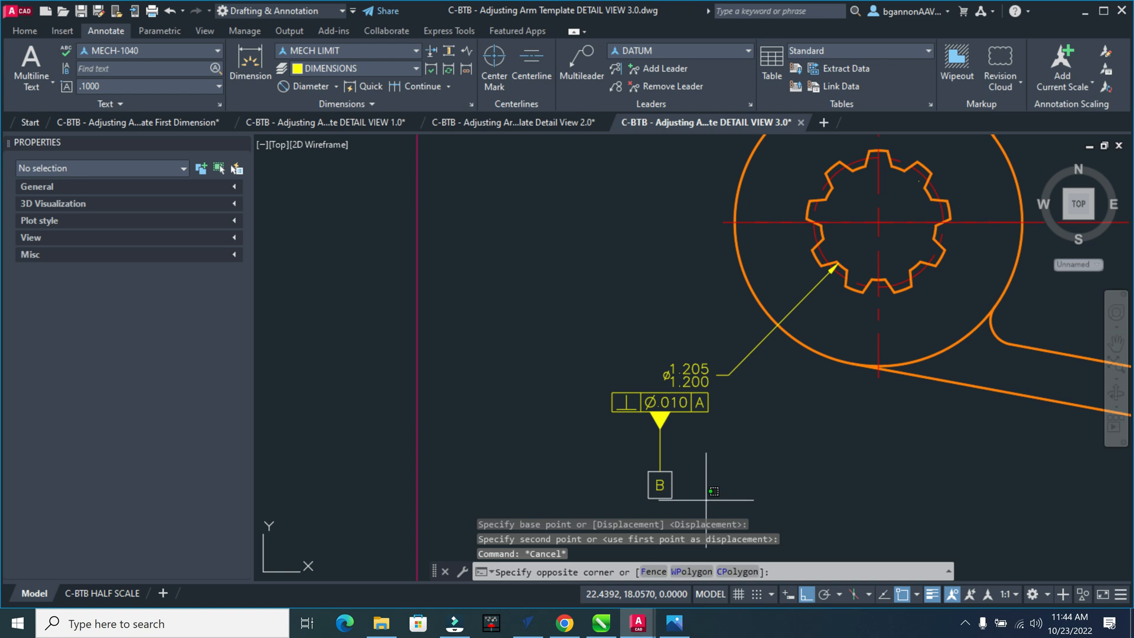
left_click(625, 460)
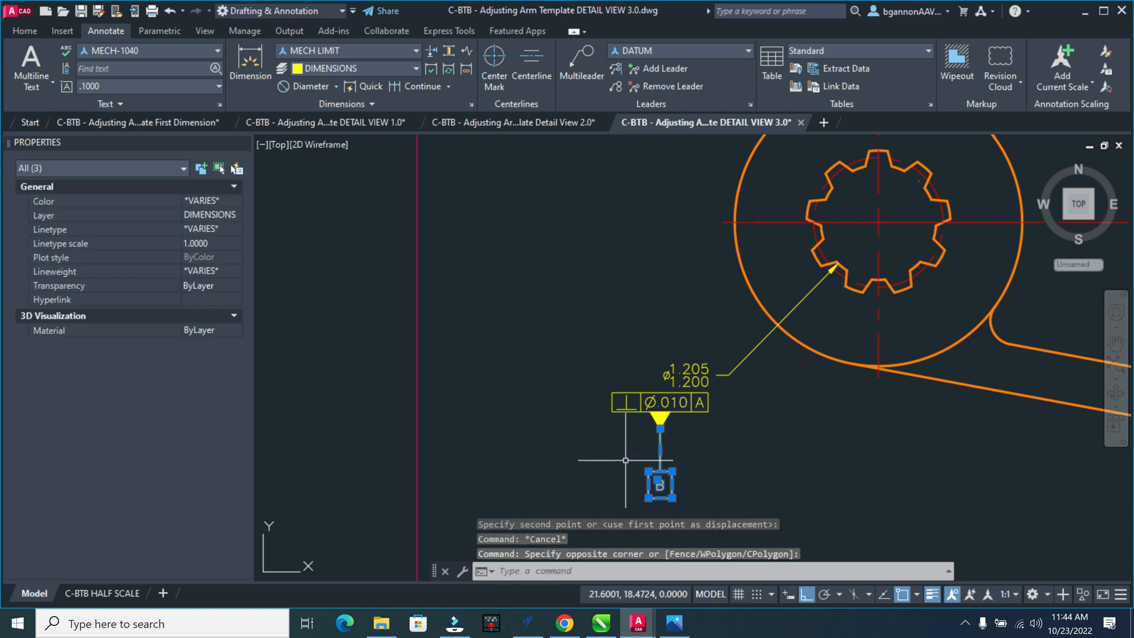
key("Escape")
left_click(661, 462)
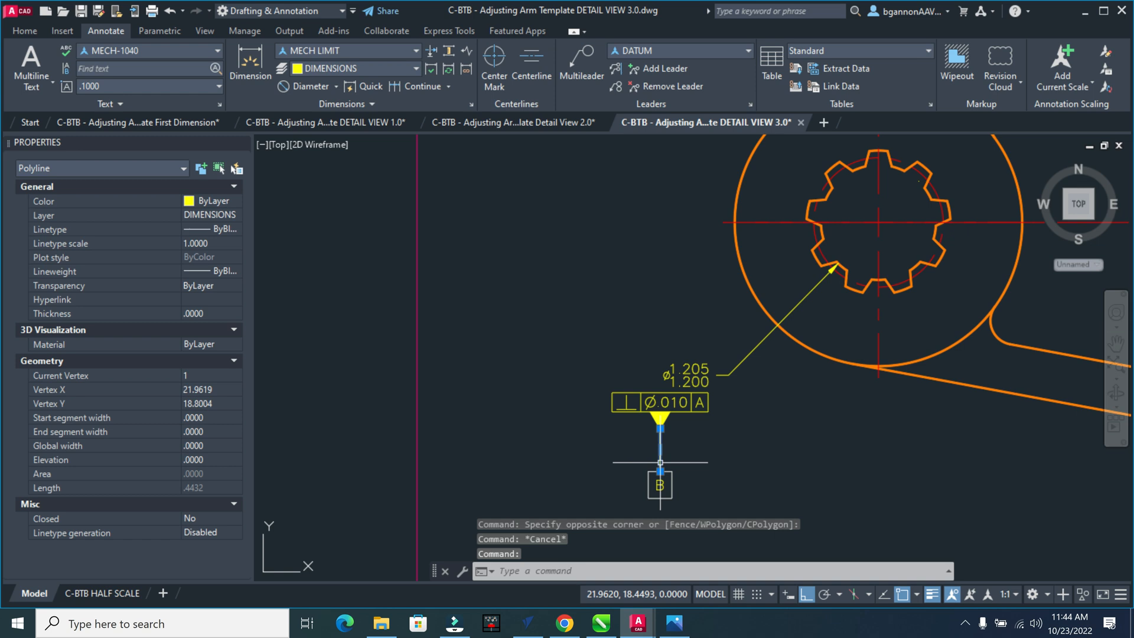
left_click(661, 471)
scroll(660, 460, "up", 8)
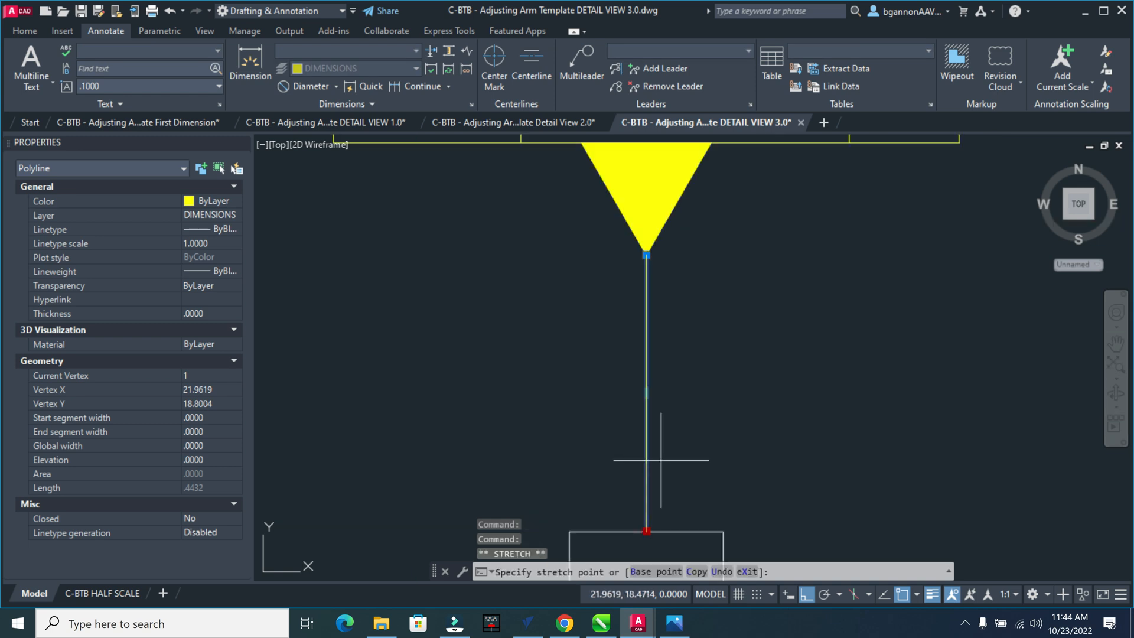
key("Escape")
scroll(663, 466, "down", 6)
scroll(721, 398, "up", 2)
scroll(734, 473, "down", 2)
Move the datum box and letter B up from the midpoint of the box's top edge to the shortened leader line's lower end.
left_click(741, 479)
left_click(666, 419)
type("m")
key("Return")
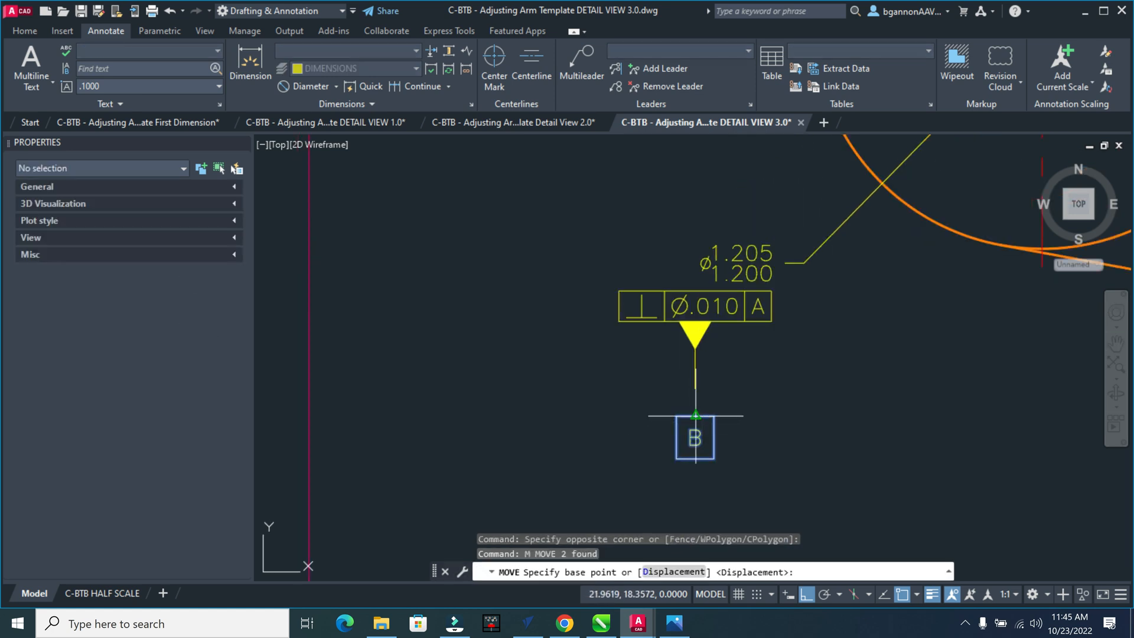
left_click(696, 415)
left_click(695, 388)
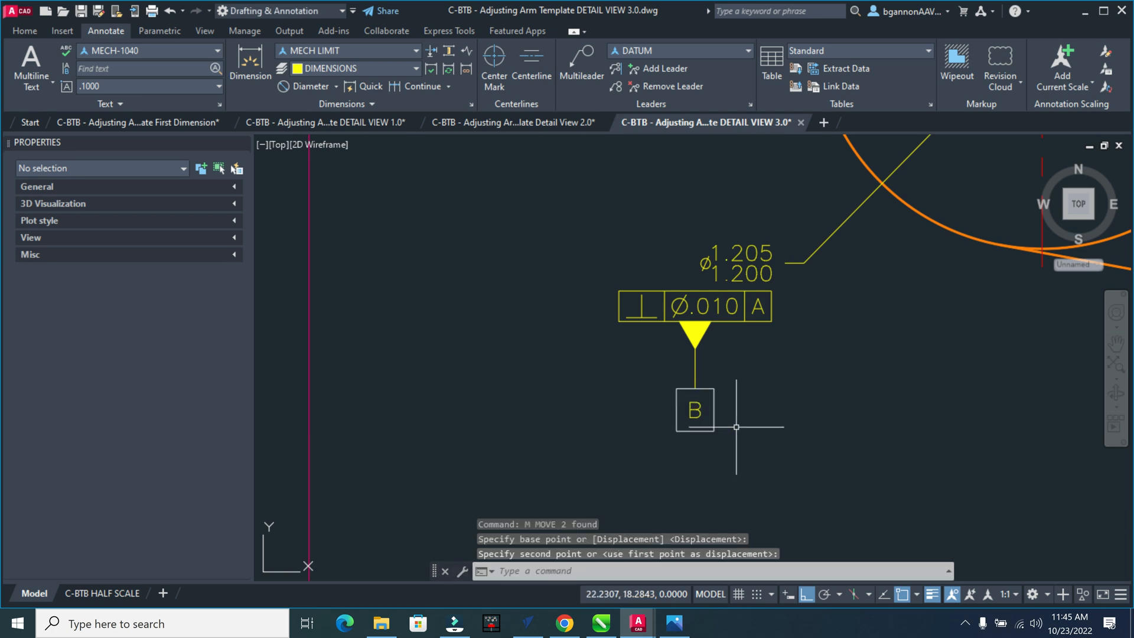
key("Escape")
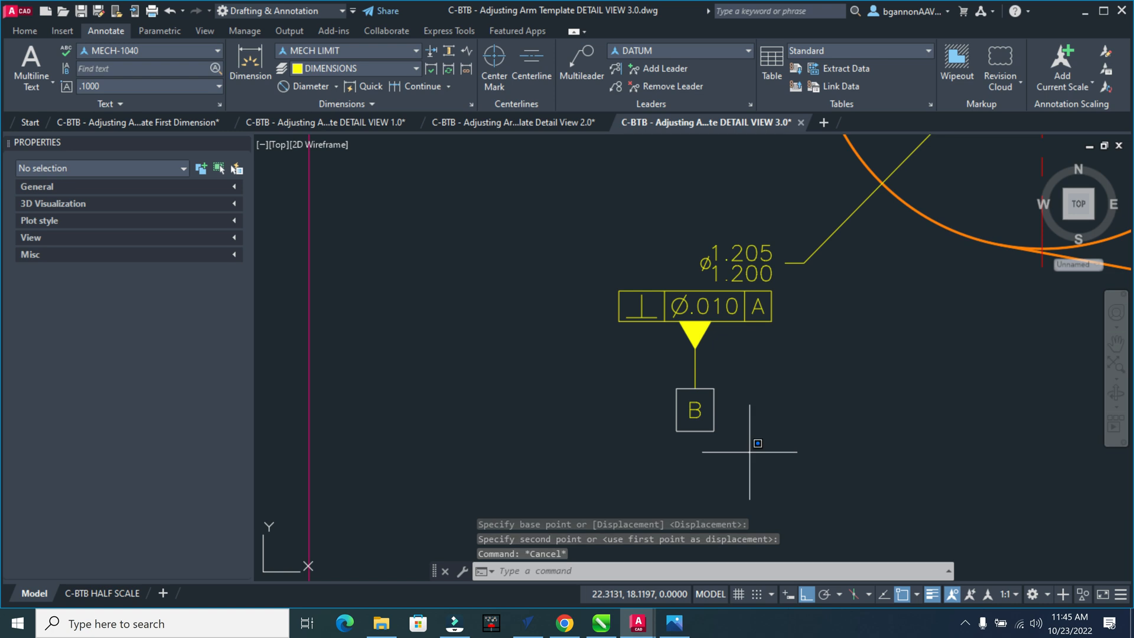
Copy the complete datum B symbol by its triangle's top midpoint onto the bottom edge of the section view's hatched hub, with Ortho off and Nearest snap.
left_click(753, 452)
left_click(664, 336)
type("c")
key("Return")
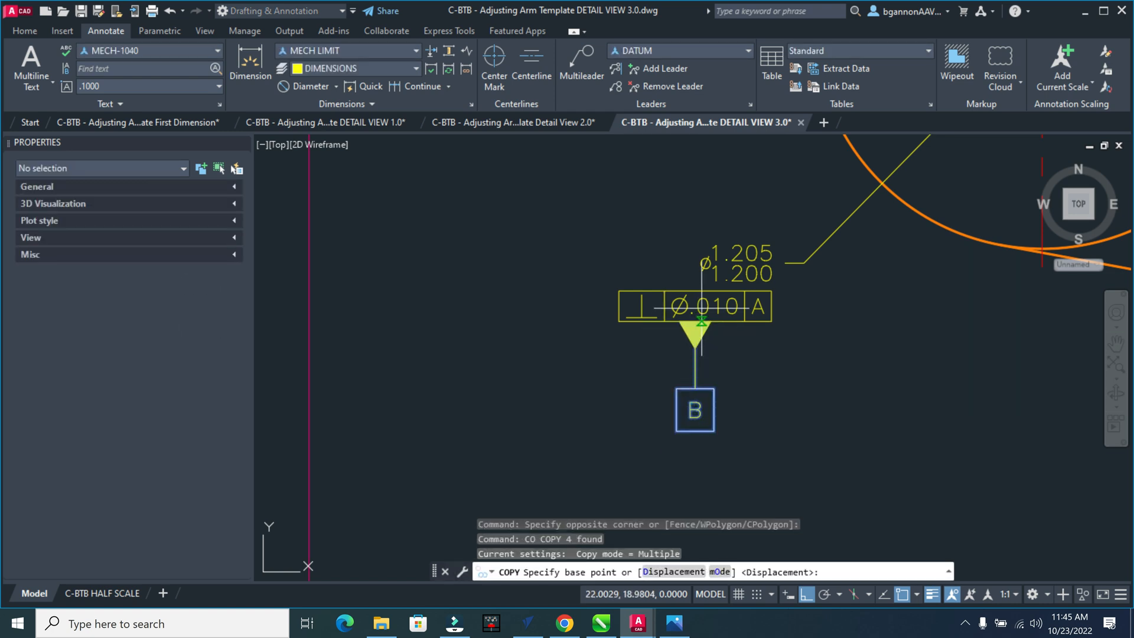
left_click(696, 320)
scroll(848, 429, "down", 5)
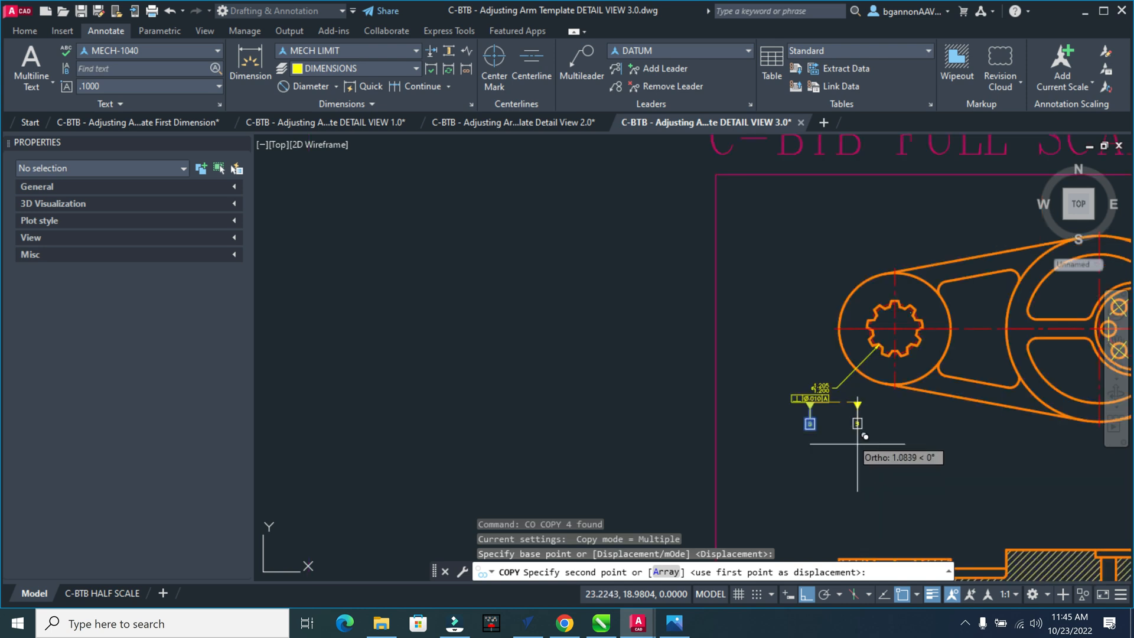
left_click(809, 596)
mouse_move(875, 517)
middle_mouse_down()
mouse_move(532, 268)
mouse_move(577, 309)
middle_mouse_up()
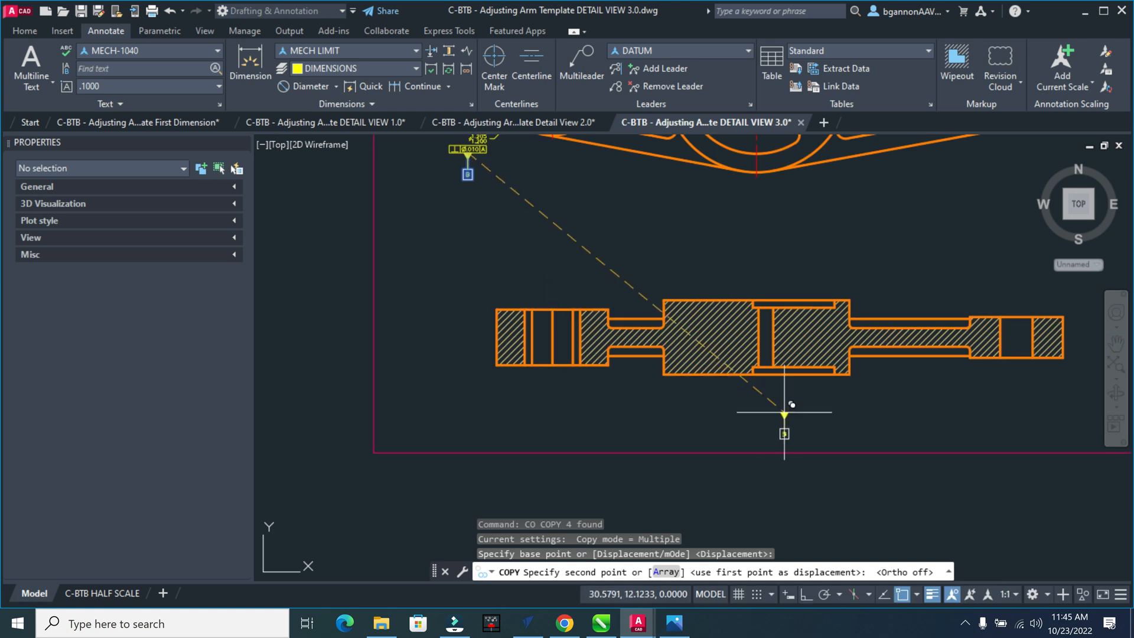
scroll(734, 381, "up", 4)
scroll(736, 380, "up", 2)
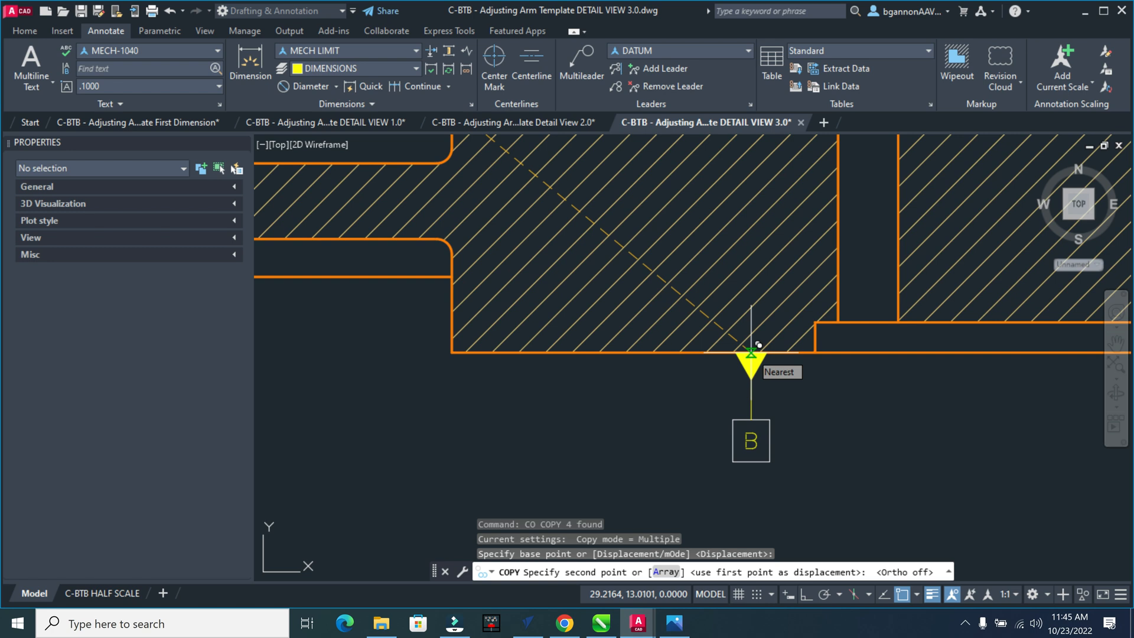
scroll(751, 352, "up", 2)
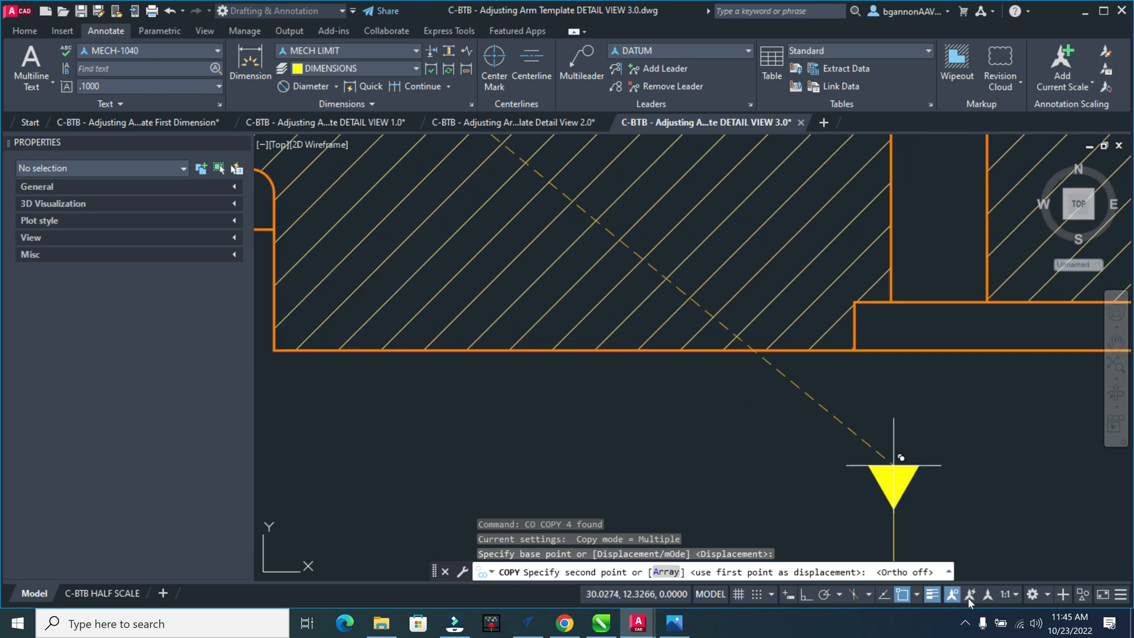
left_click(917, 594)
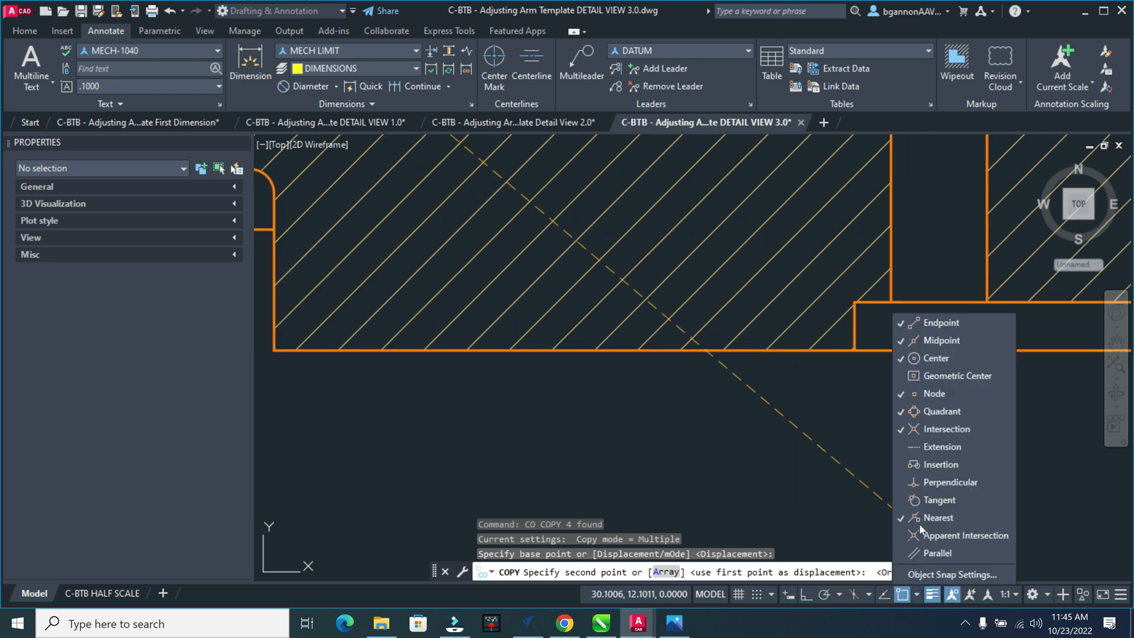
left_click(809, 408)
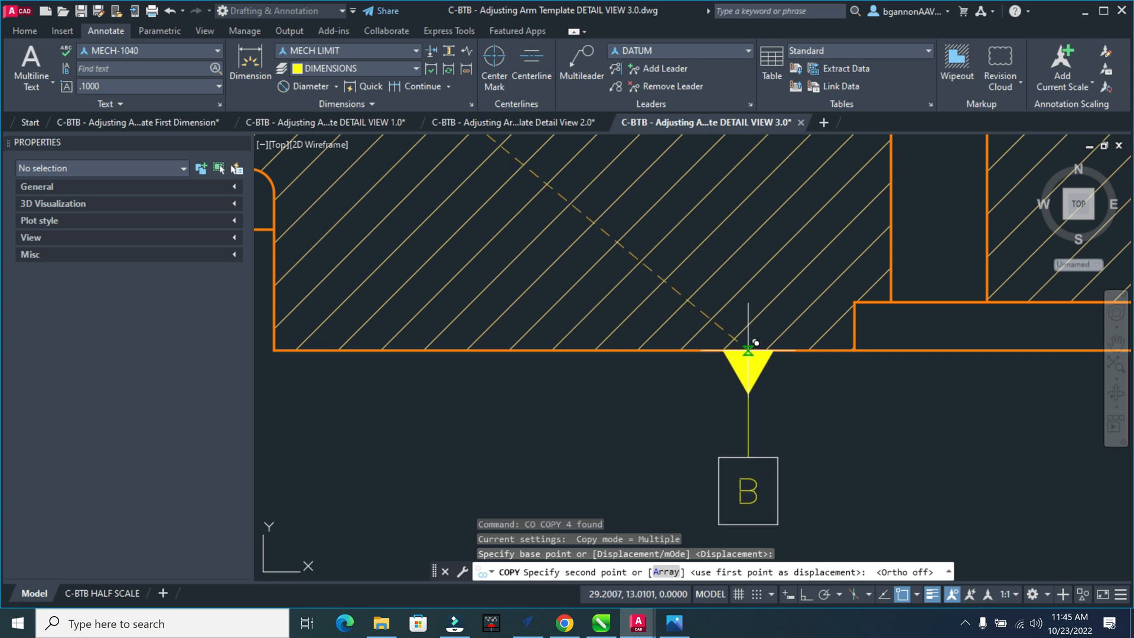
left_click(756, 342)
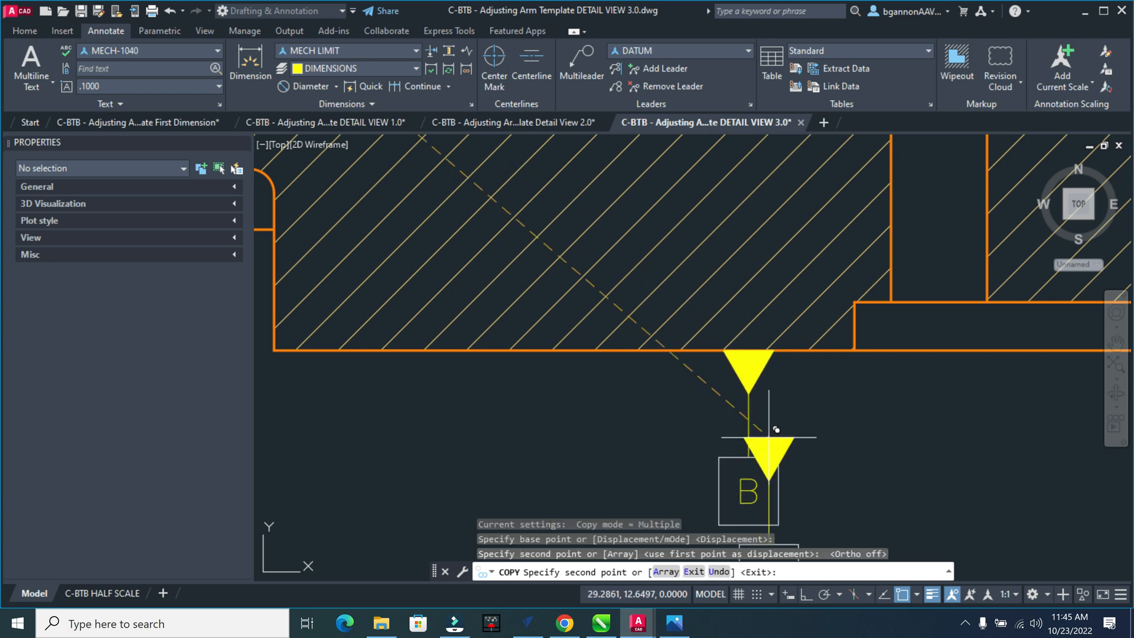
key("Escape")
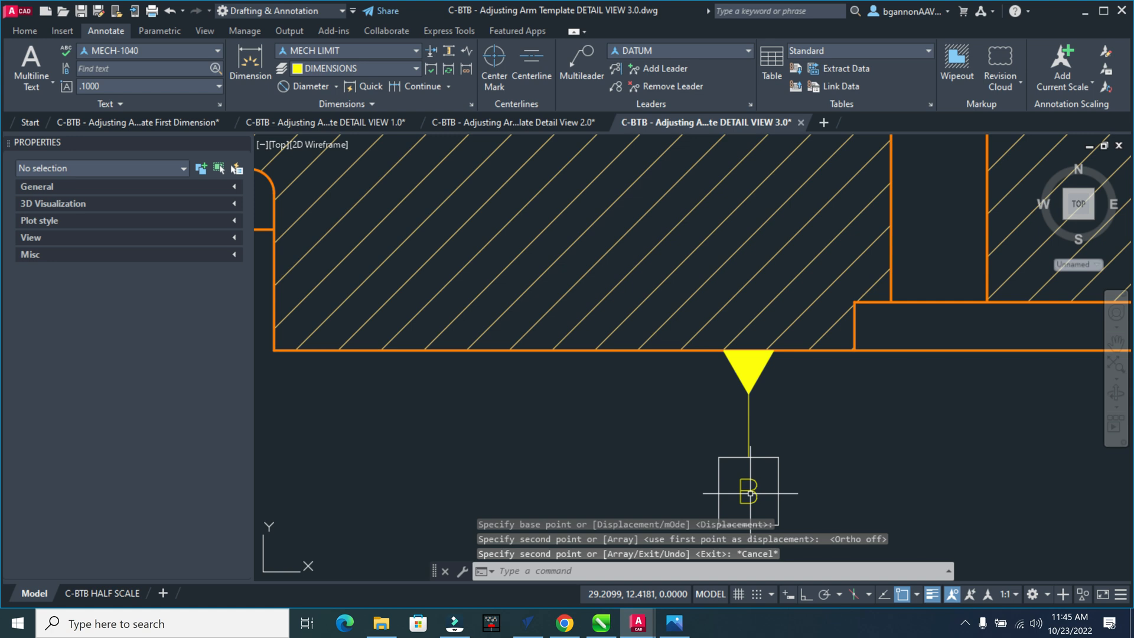
Change the letter in the copied datum box below the section view's hub from B to A.
left_click(744, 482)
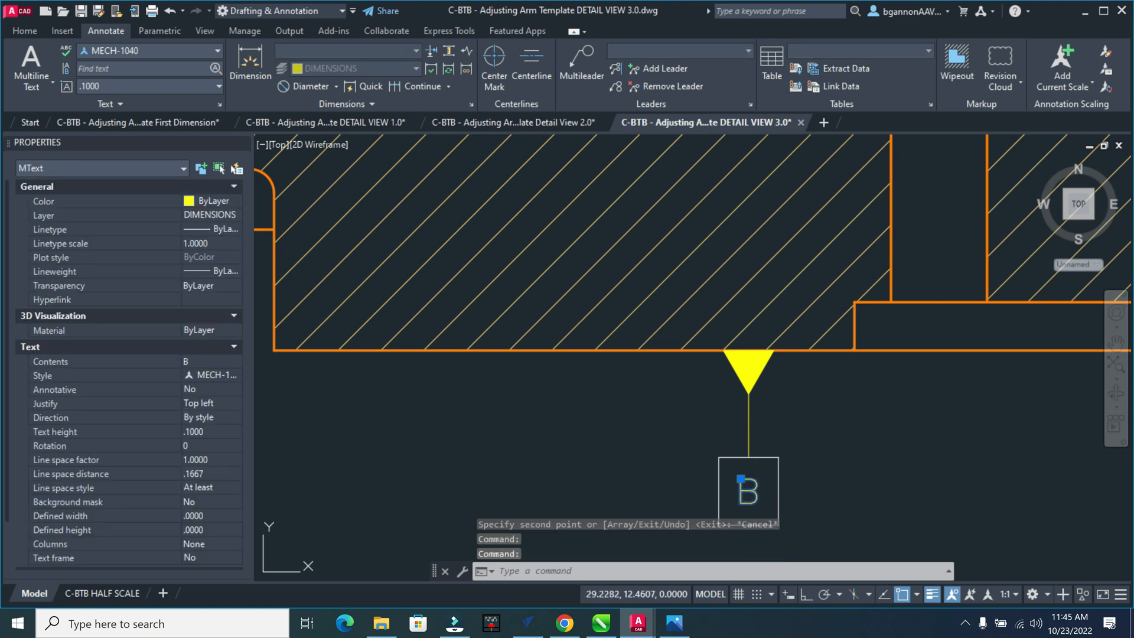
double_click(754, 483)
type("A")
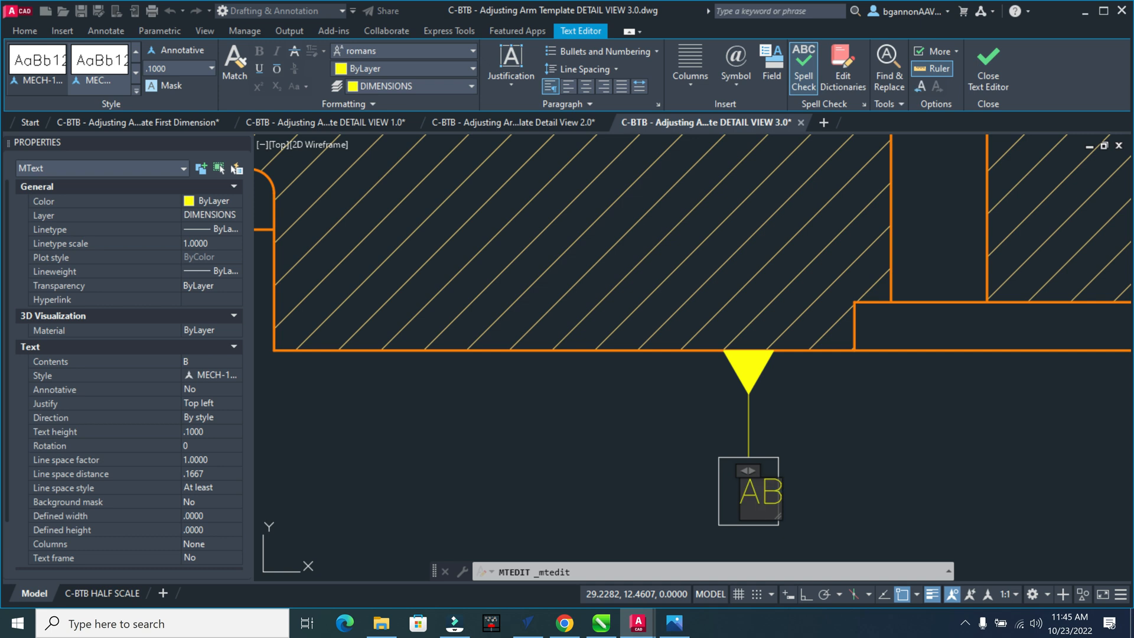
left_click(794, 475)
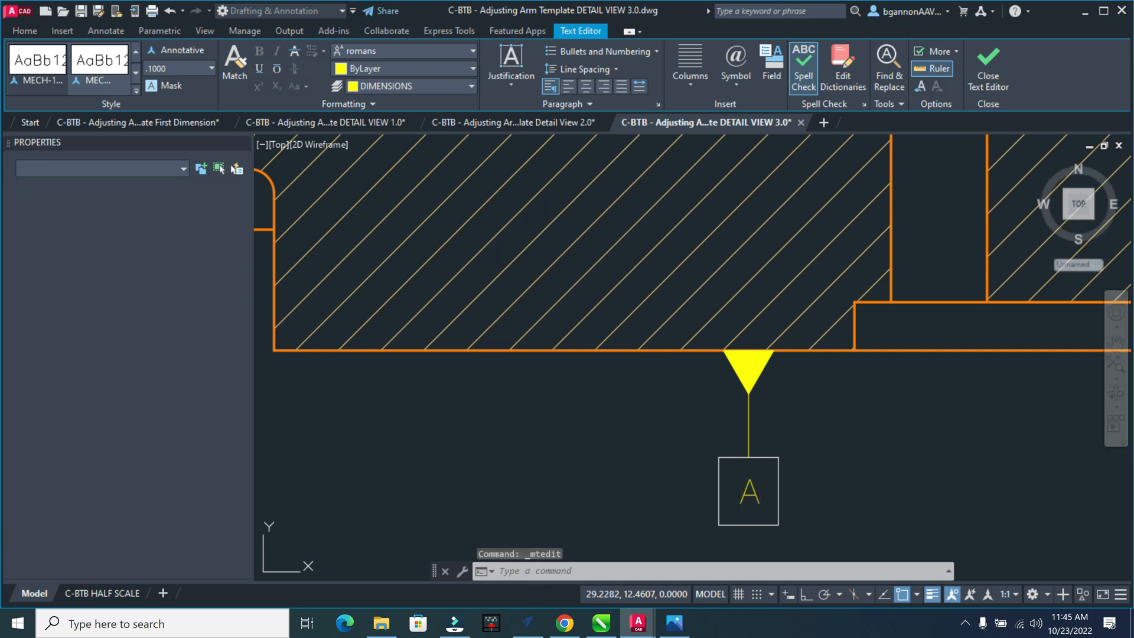
Copy the complete datum A symbol by its triangle's top midpoint into the open space between the two views, right of the hub's center.
scroll(796, 472, "down", 5)
left_click(803, 496)
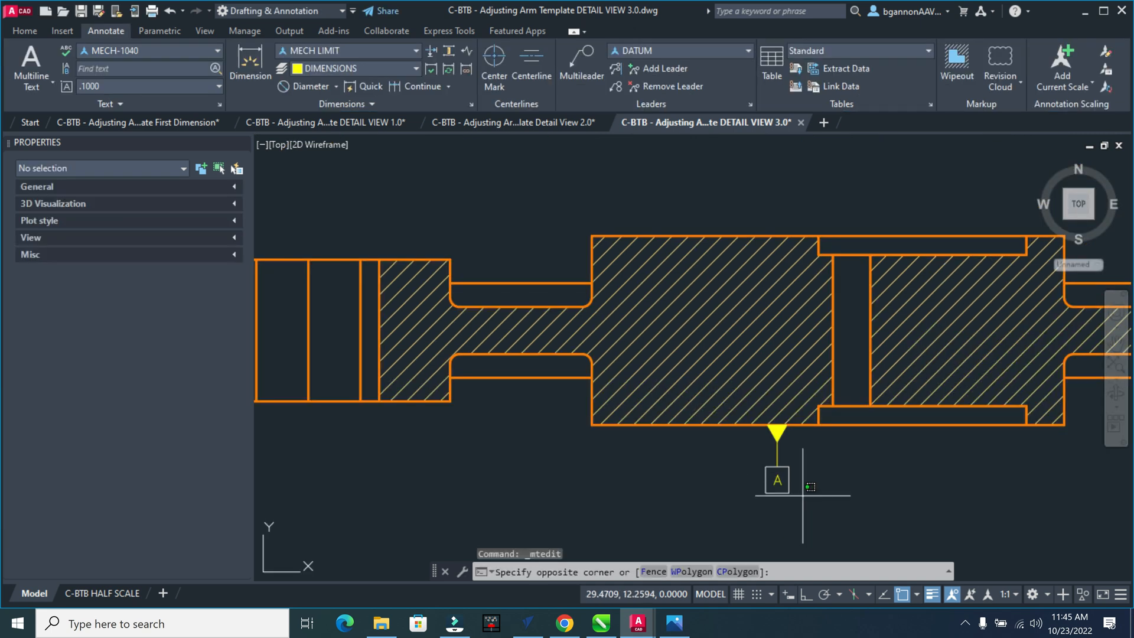
left_click(764, 434)
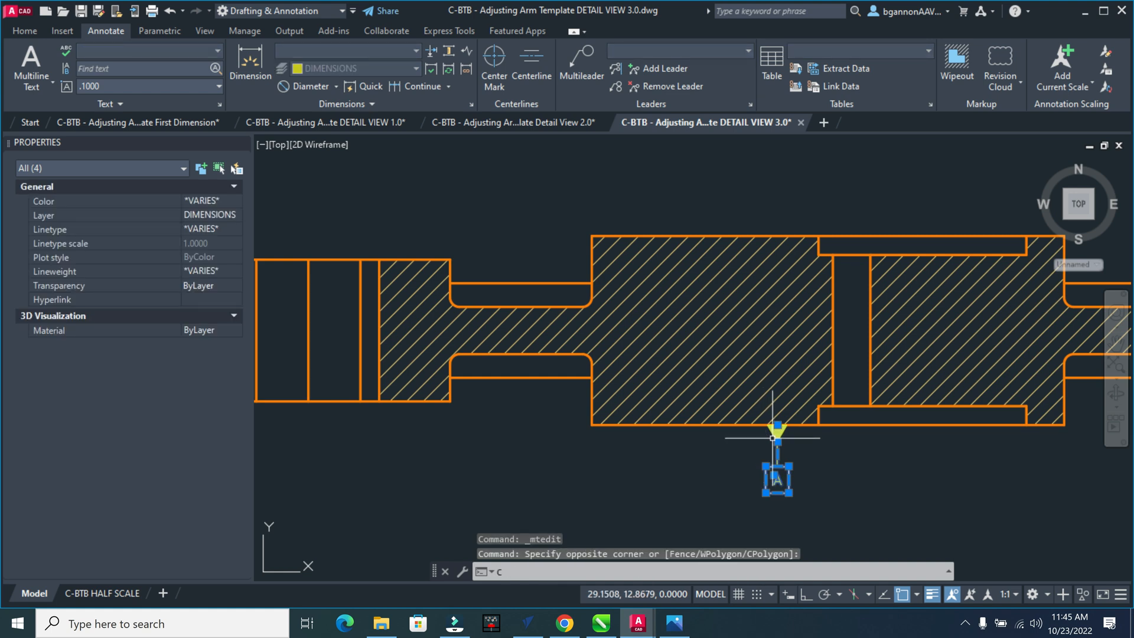
type("o")
key("Return")
left_click(777, 425)
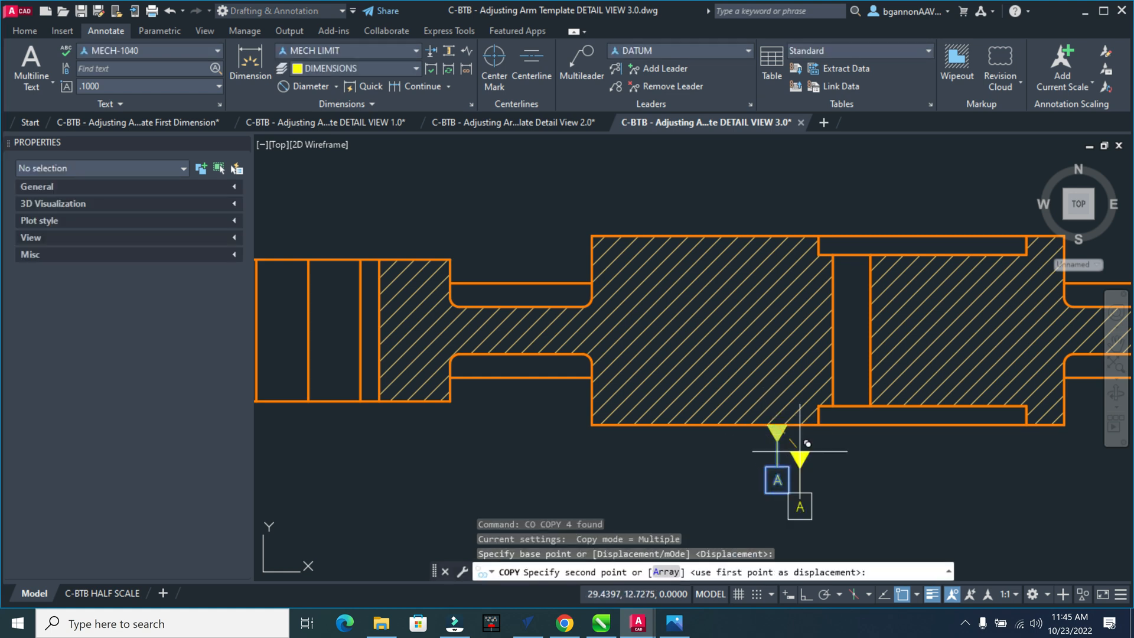
scroll(862, 449, "down", 5)
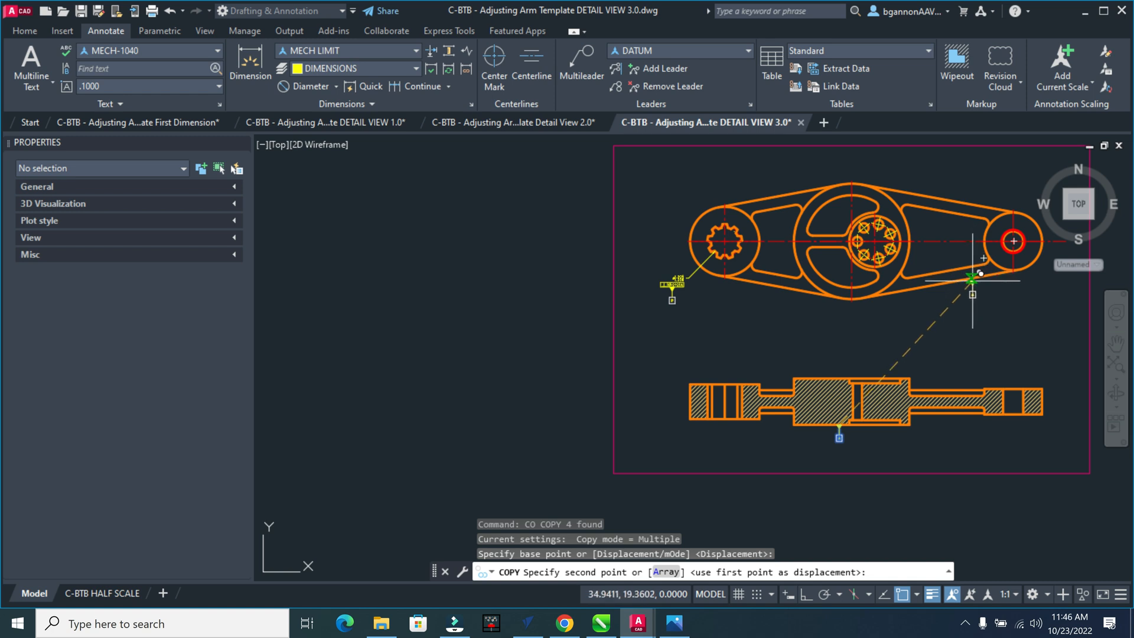
left_click(930, 340)
key("Escape")
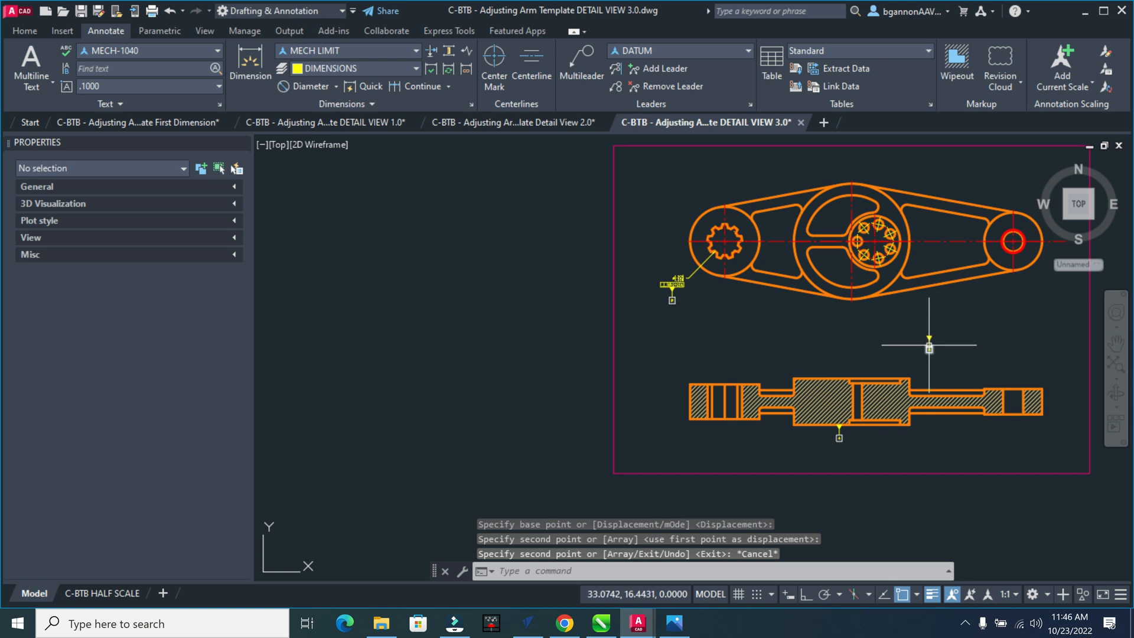
Change the letter in the new datum box between the two views to C.
scroll(928, 348, "up", 5)
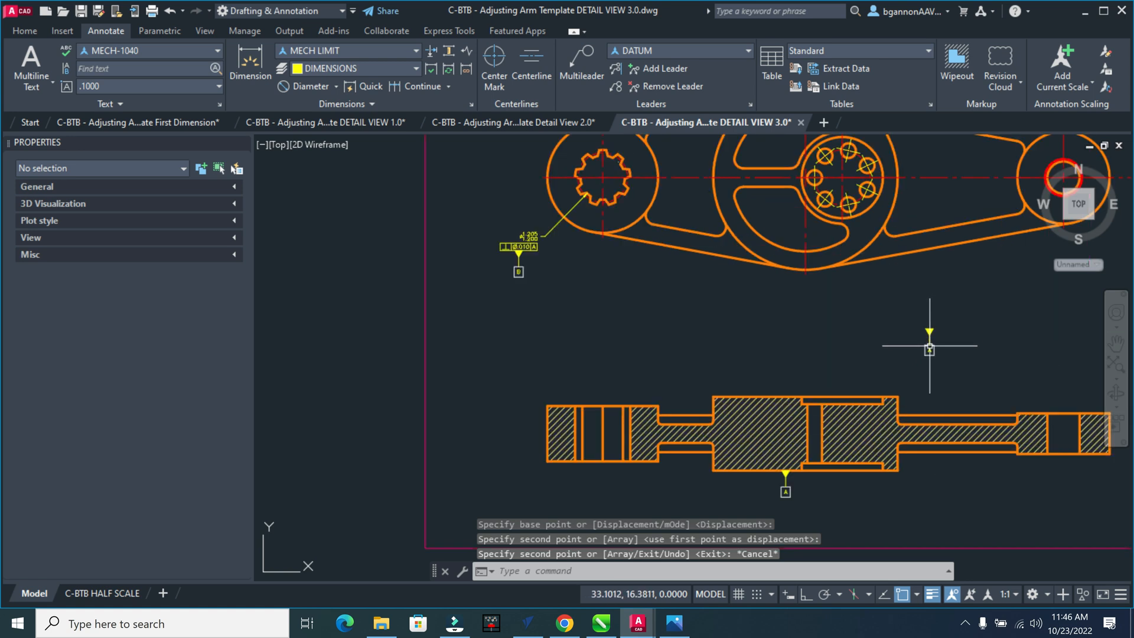
left_click(928, 351)
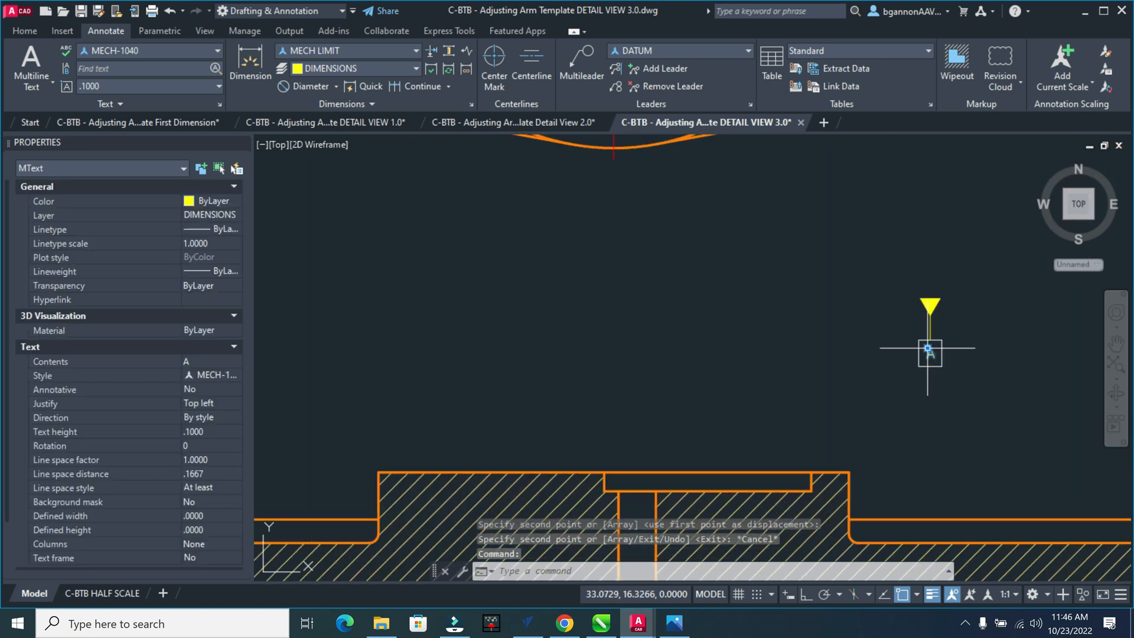
double_click(942, 378)
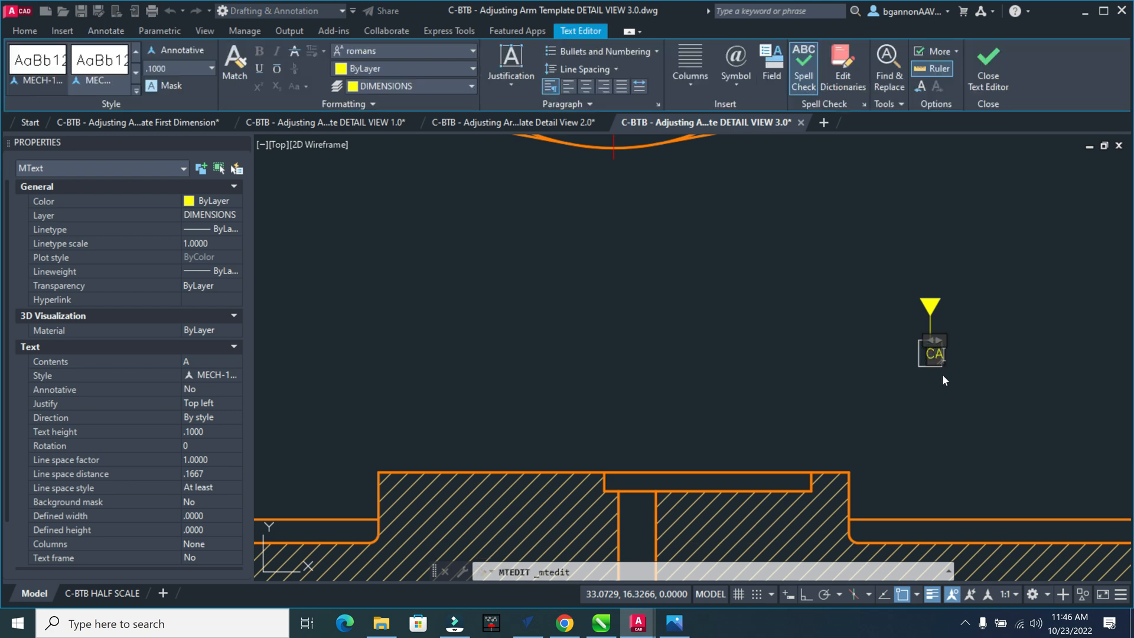
type("C")
left_click(947, 380)
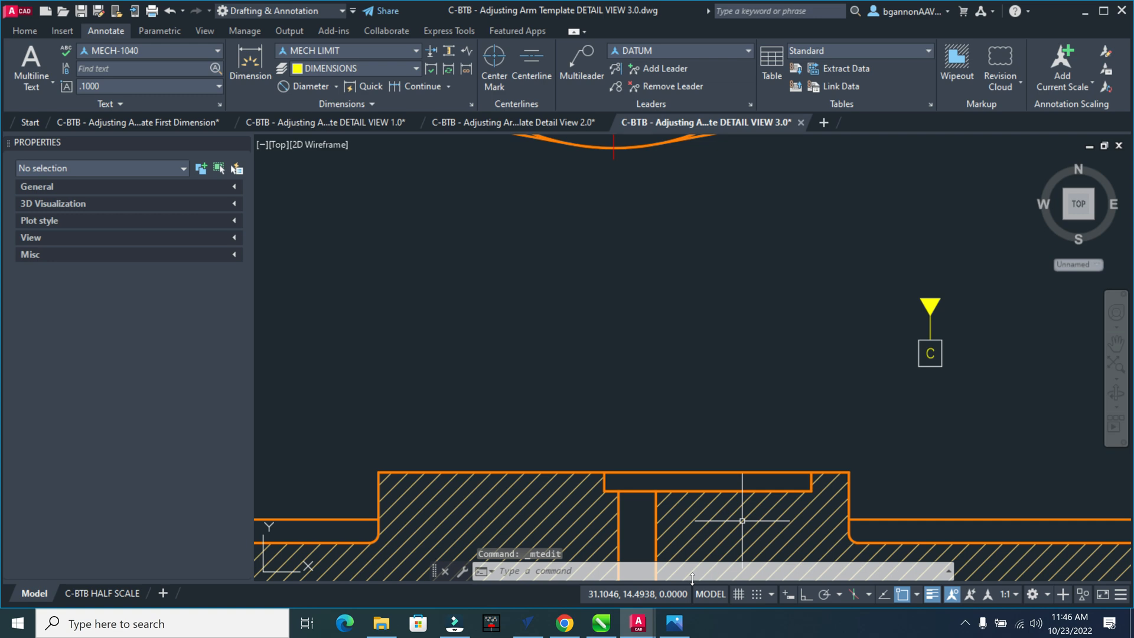
Check the reference image ADJUSTING ARM WITH DIMS (1).jpg for datum C and the remaining dimensions, and return to the AutoCAD drawing.
left_click(674, 623)
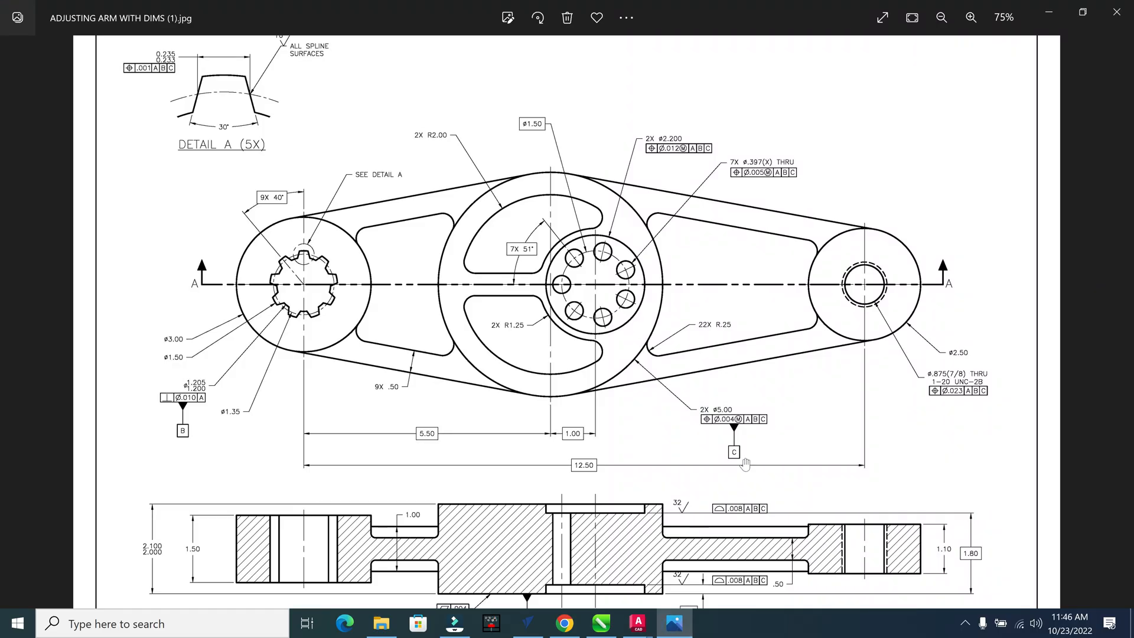
scroll(780, 387, "down", 3)
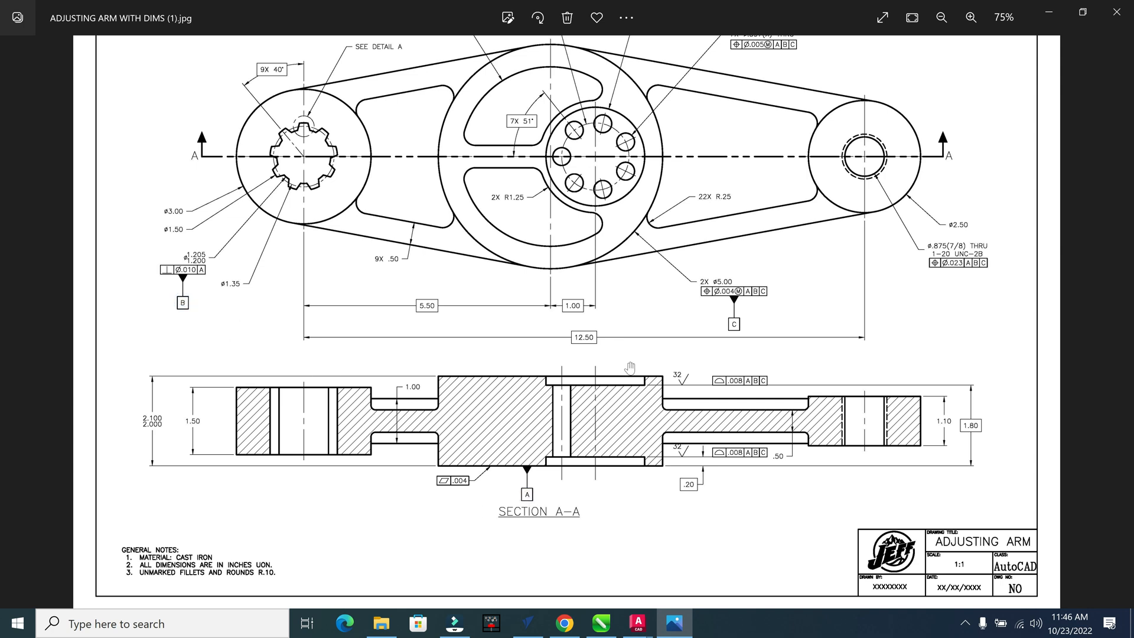
left_click(638, 623)
left_click(876, 548)
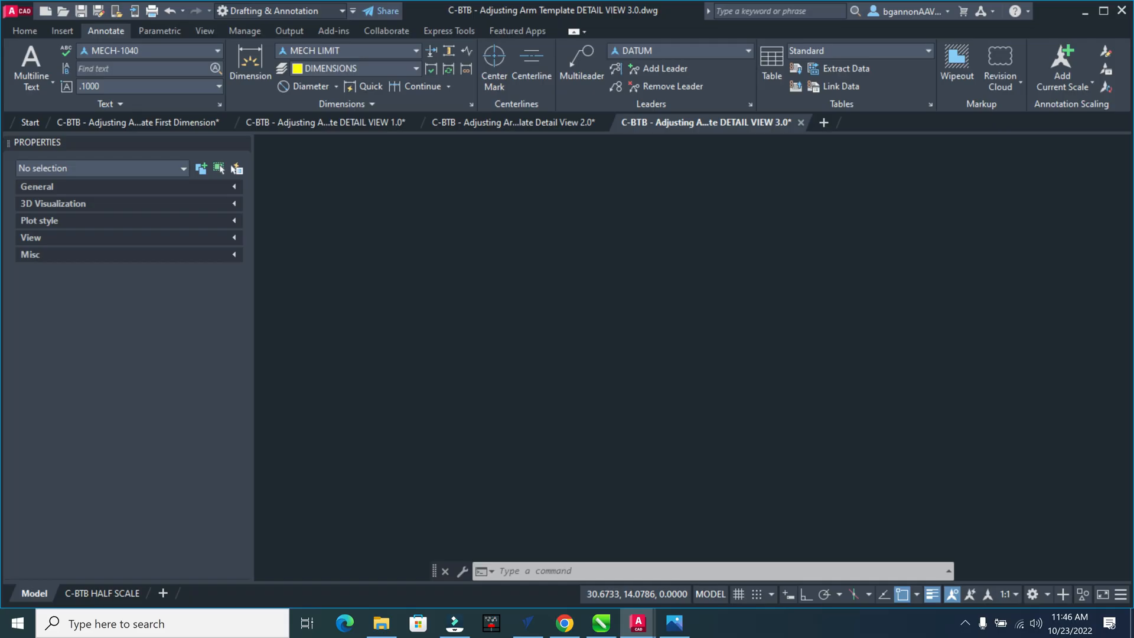
Add an aligned dimension from the left pocket's lower edge perpendicular to the arm's lower outer edge, turning Ortho on.
scroll(891, 451, "down", 3)
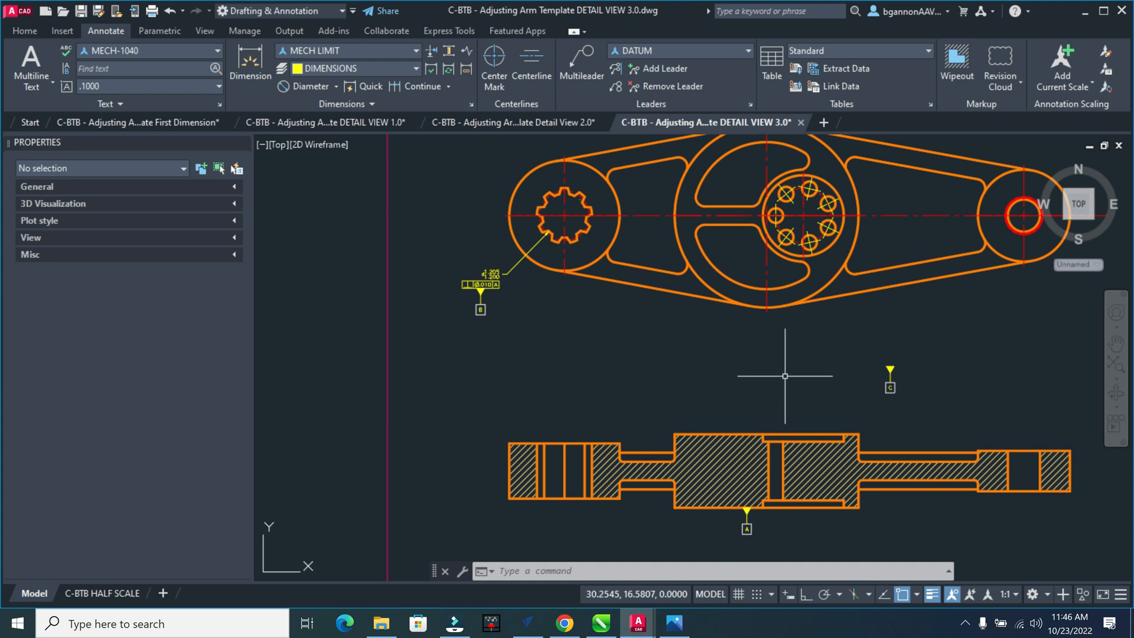
scroll(635, 269, "up", 4)
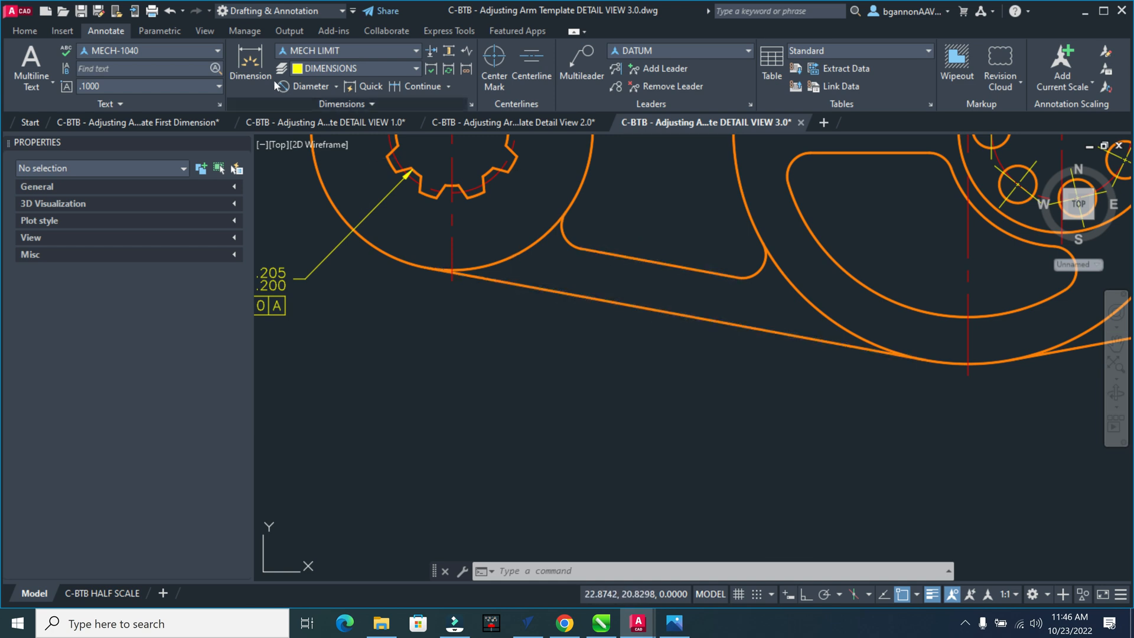
left_click(335, 86)
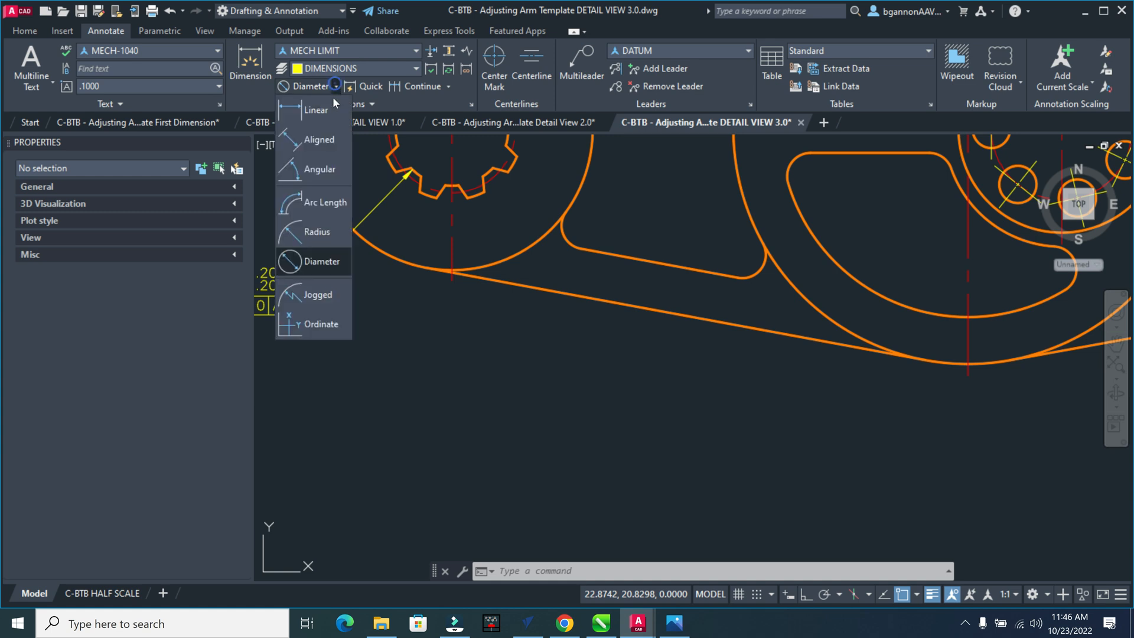
left_click(322, 141)
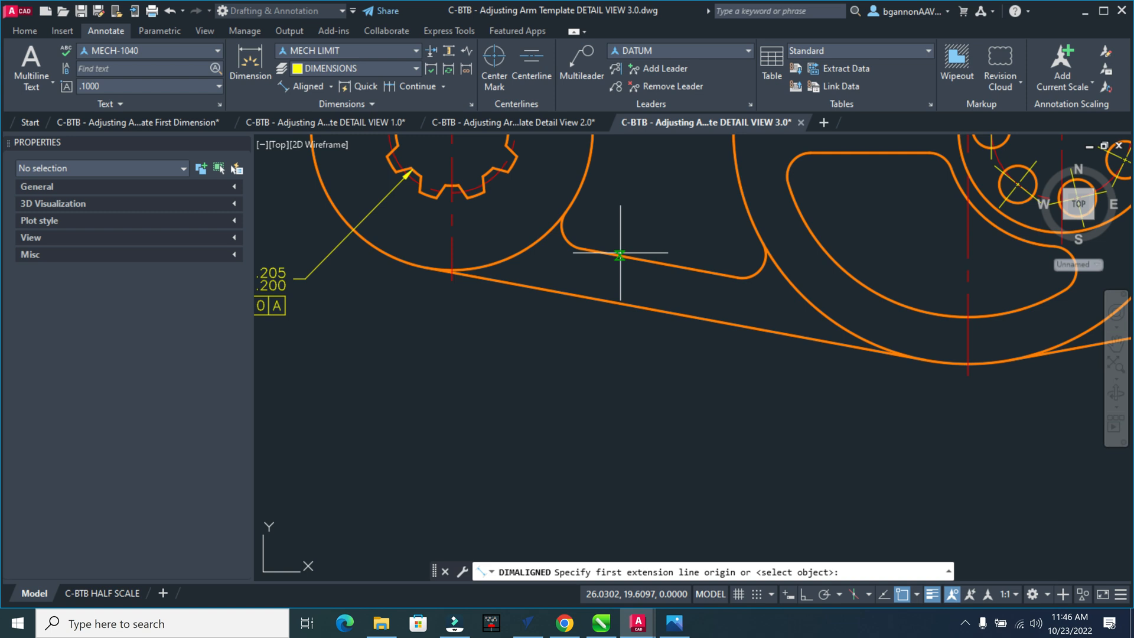
left_click(659, 261)
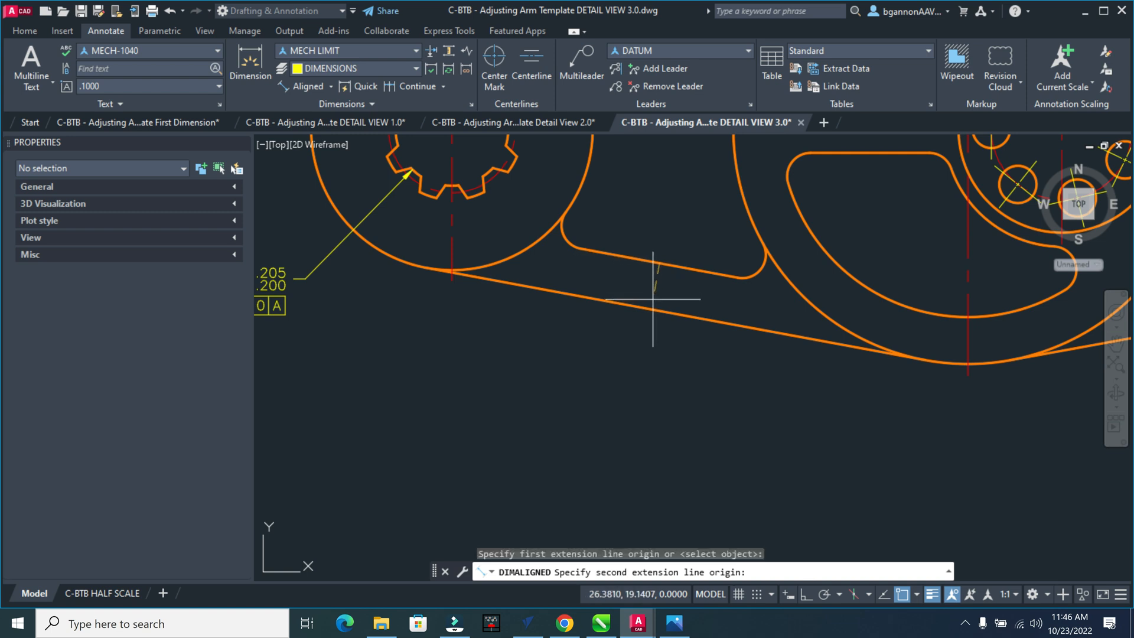
key("F8")
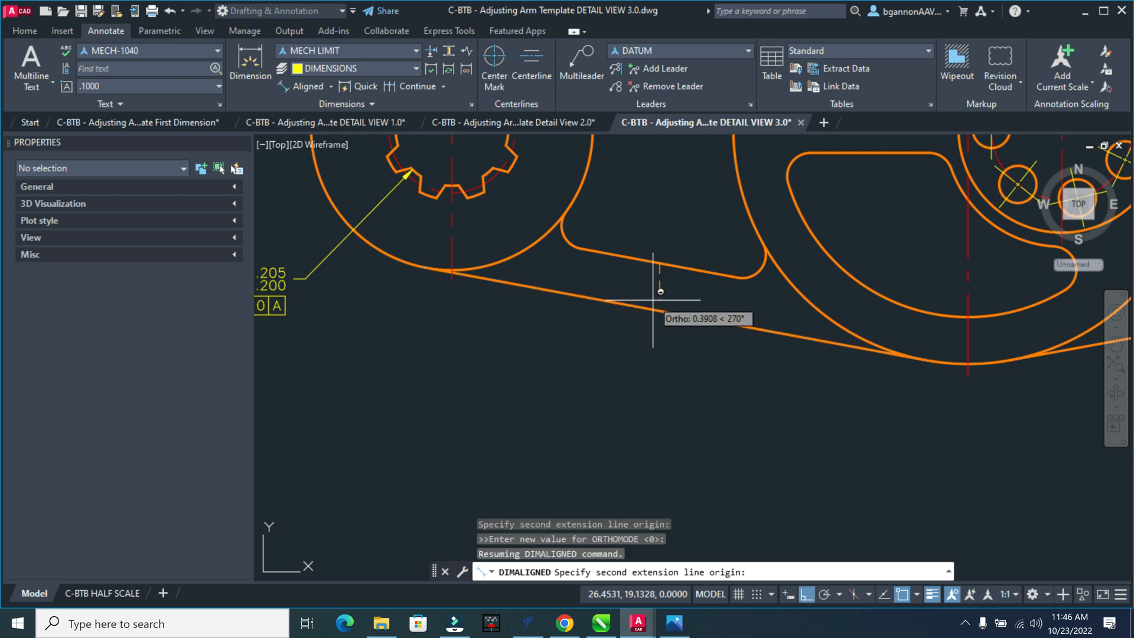
right_click(650, 306, "shift")
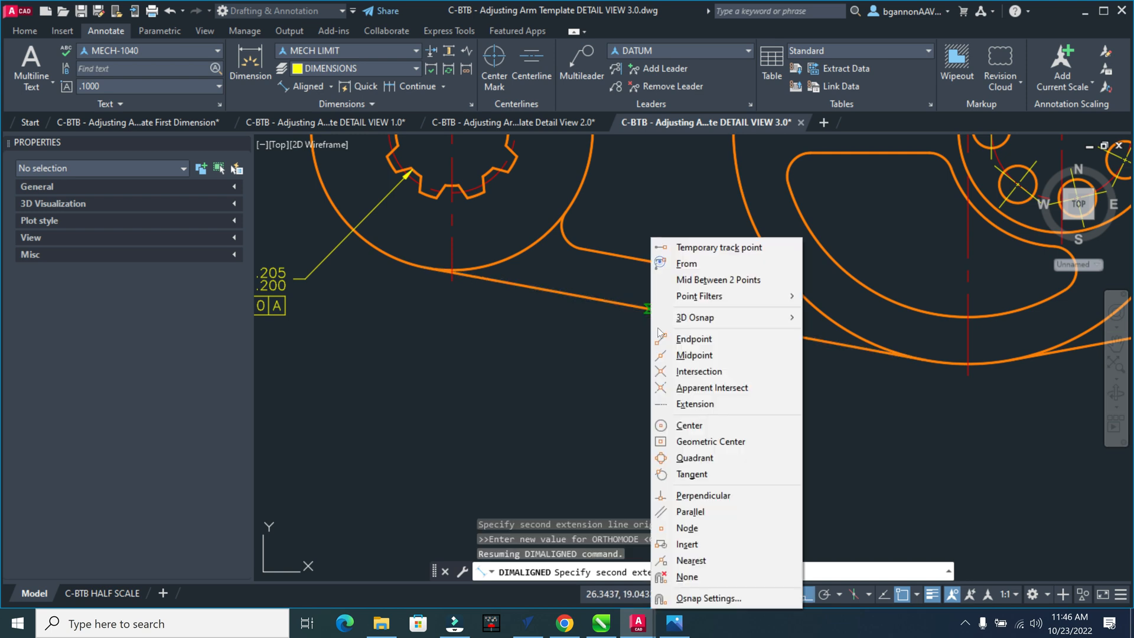
left_click(703, 496)
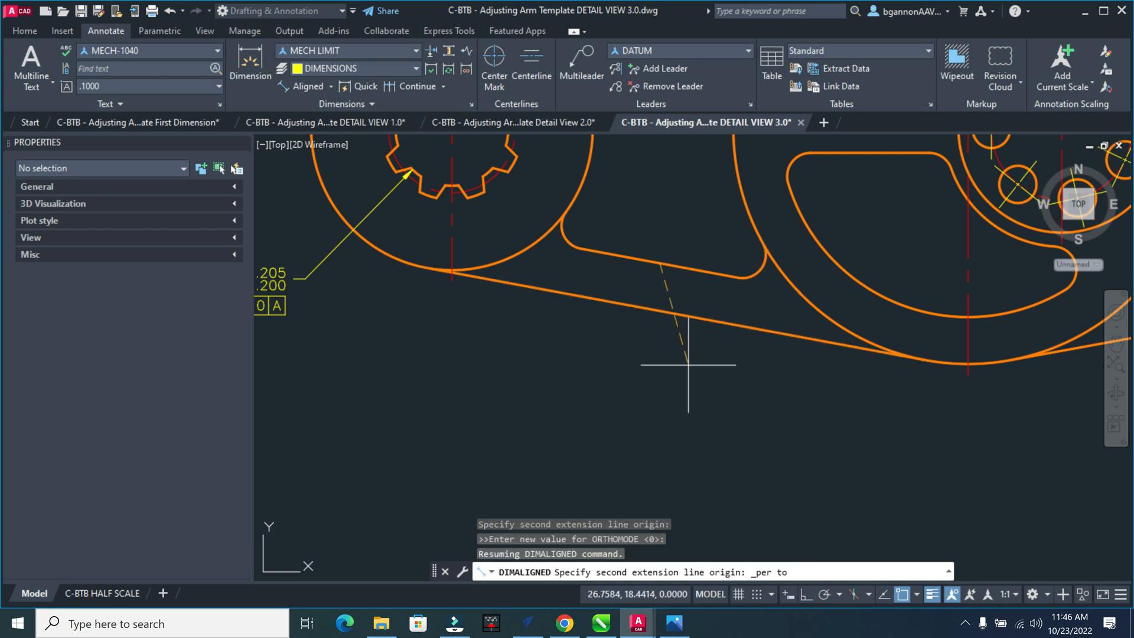
left_click(649, 304)
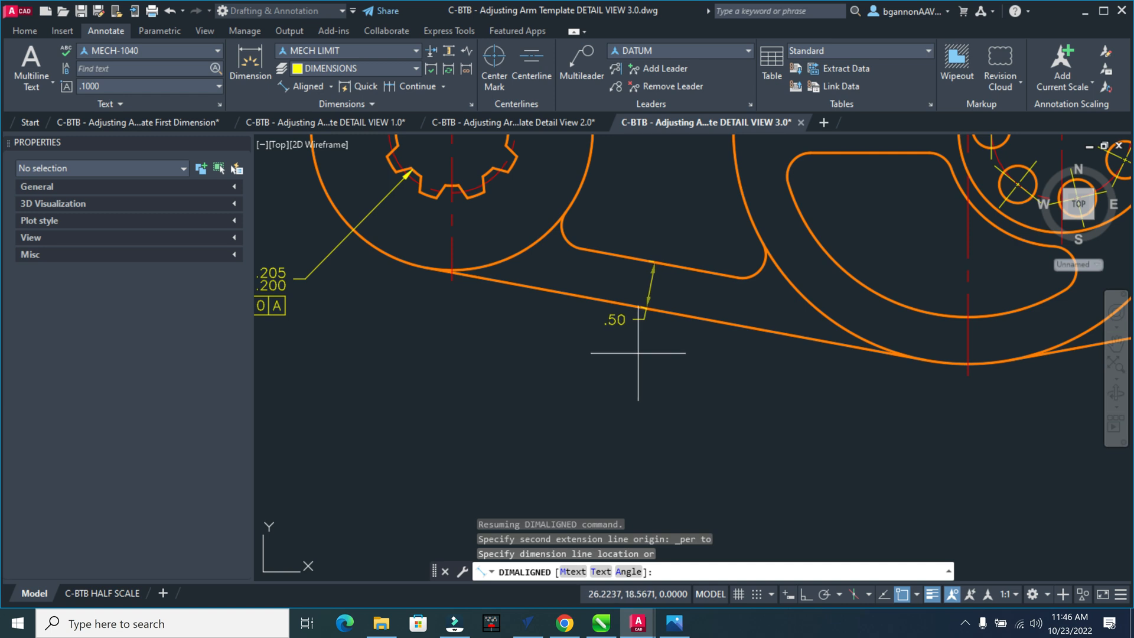
left_click(638, 353)
Move the aligned rib dimension's text further below the arm's lower edge and add the prefix 9X to it.
left_click(620, 319)
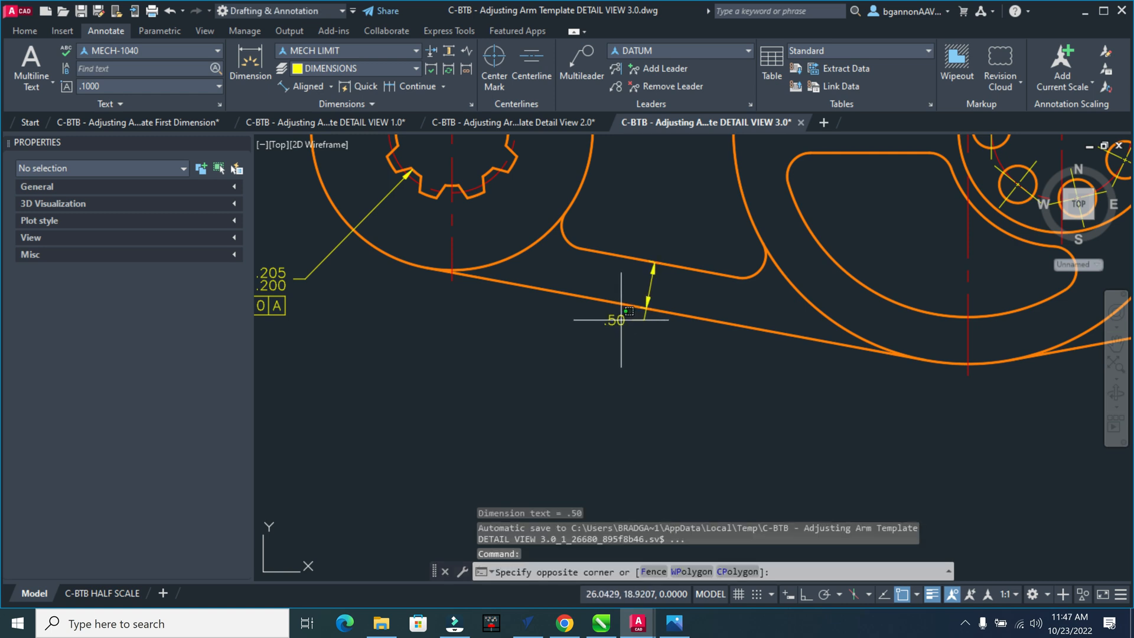
left_click(624, 321)
left_click(625, 321)
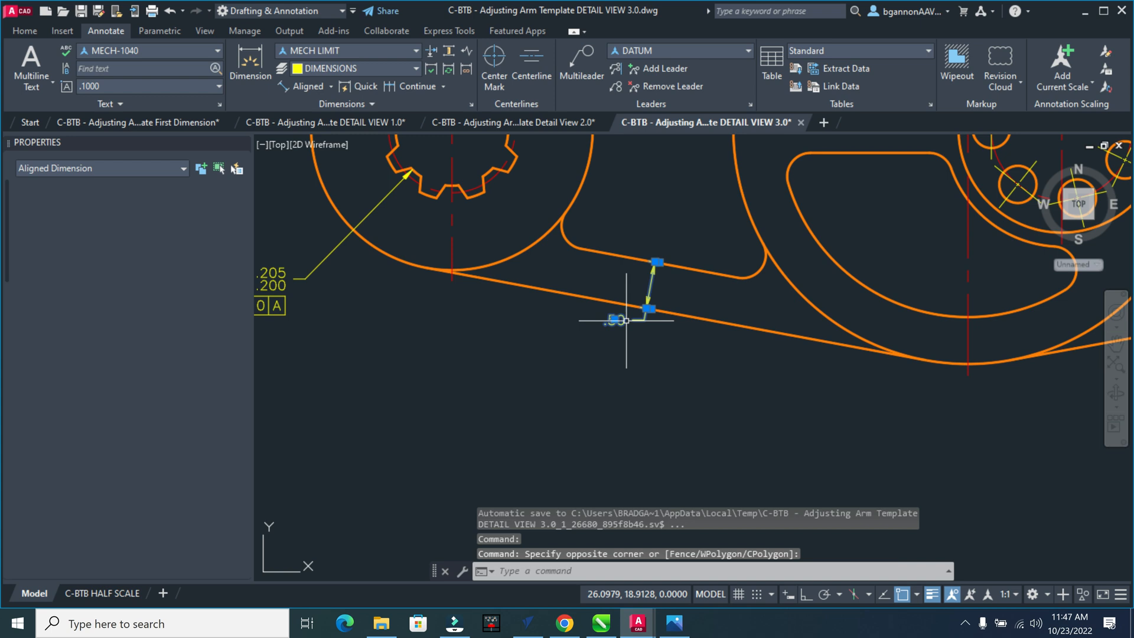
left_click(616, 319)
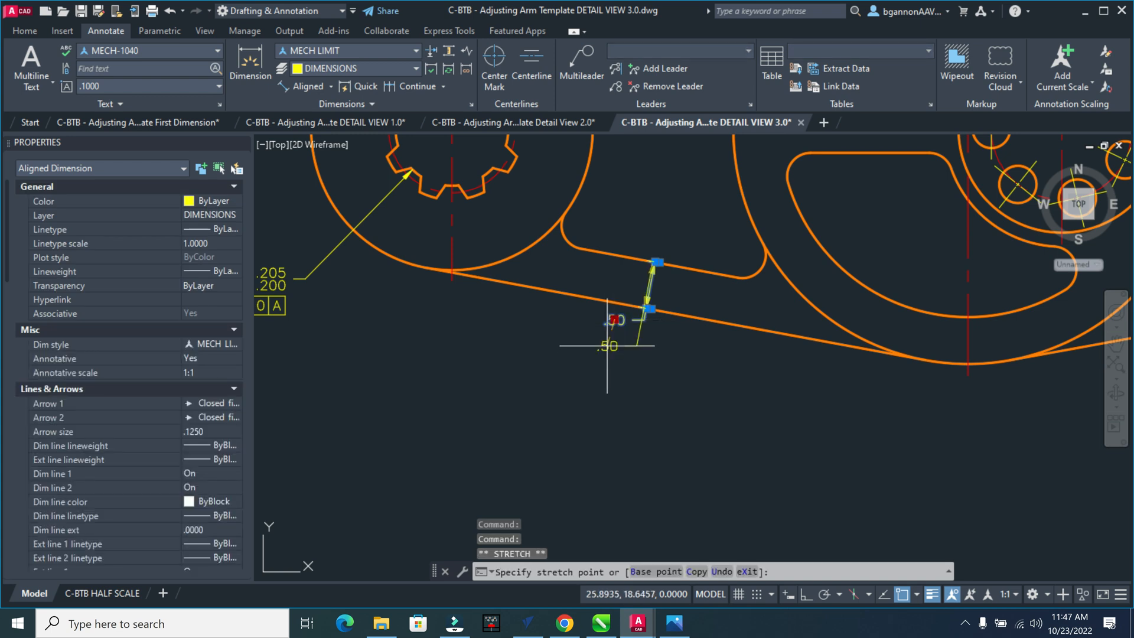
key("Escape")
left_click(607, 355)
double_click(605, 355)
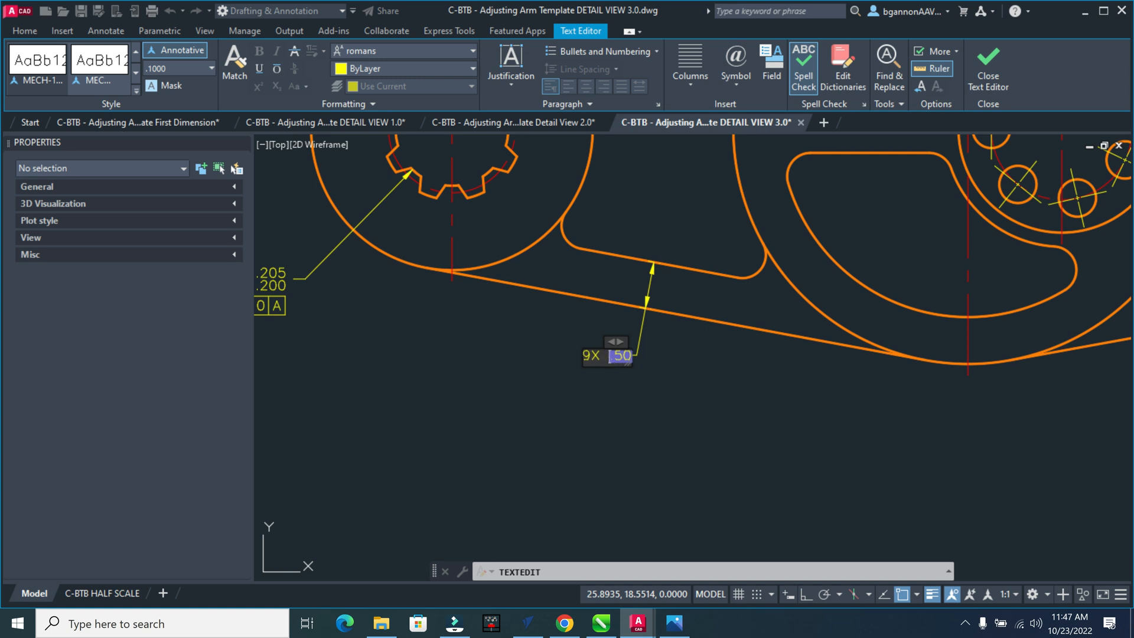
left_click(720, 385)
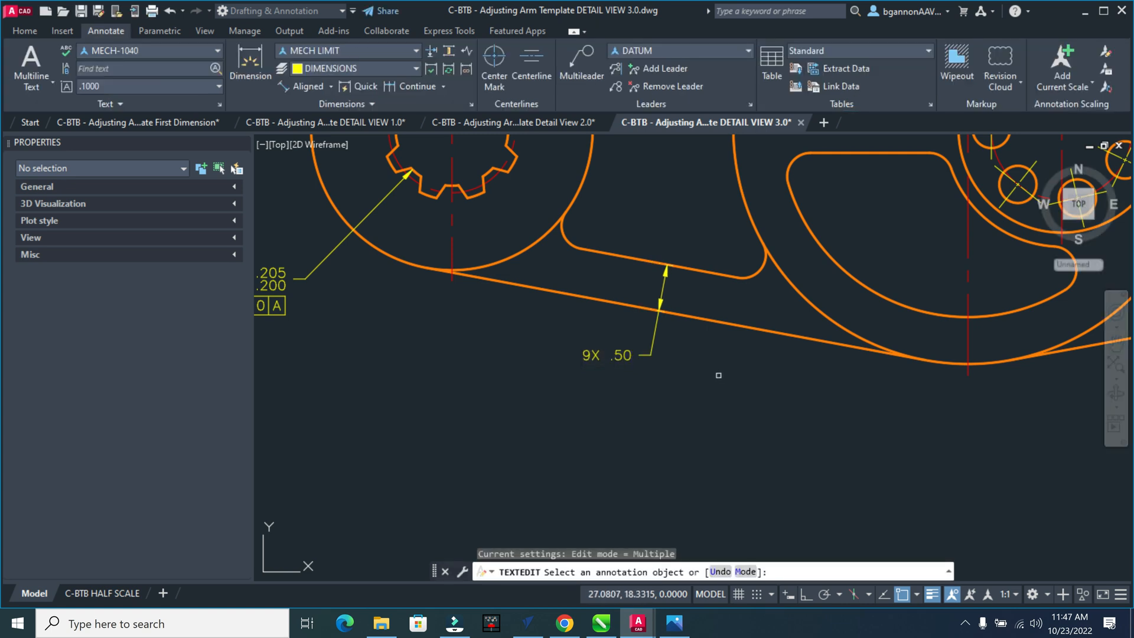
Make MECH BASIC the current dimension style.
scroll(723, 365, "down", 5)
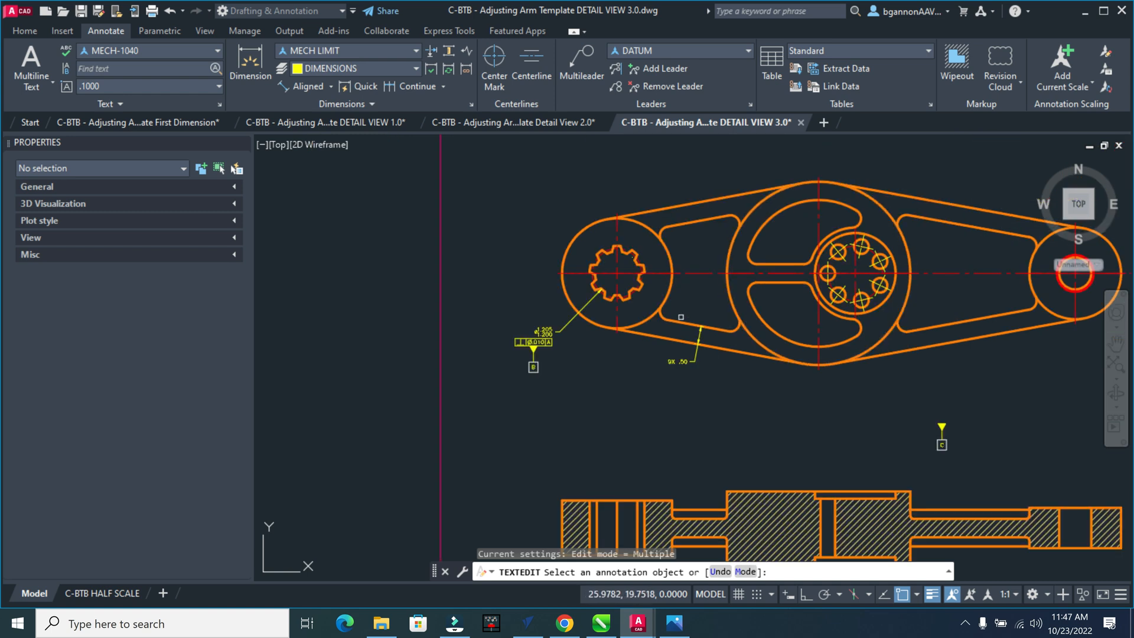
left_click(402, 52)
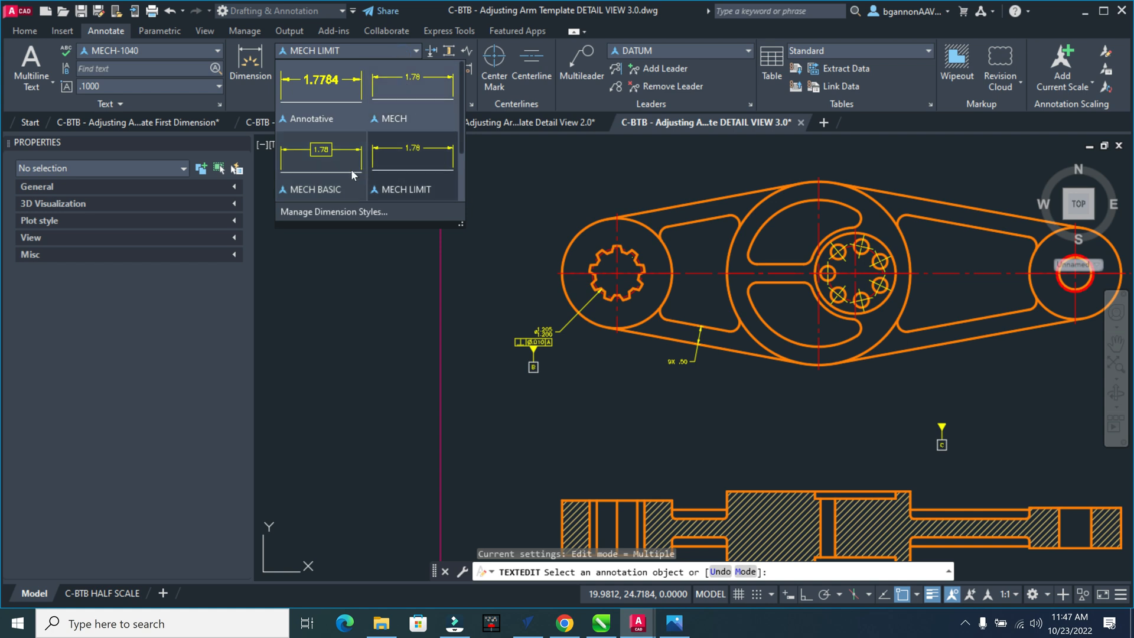
left_click(352, 171)
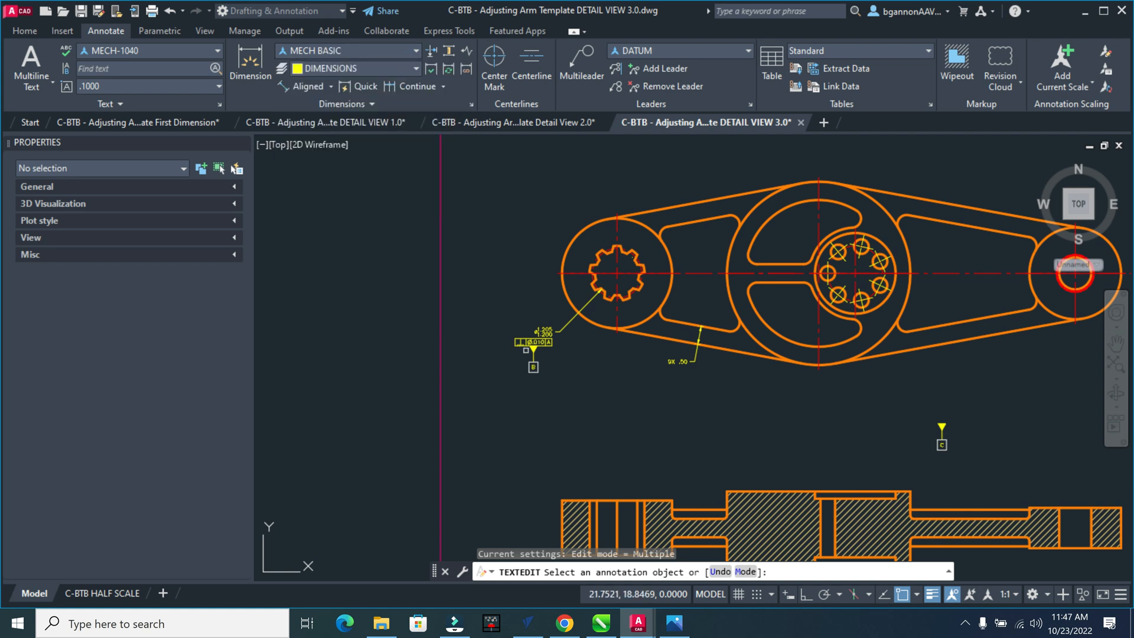
Try an aligned dimension between the lower centerline ends of the left boss and the central hub, and erase it.
left_click(313, 86)
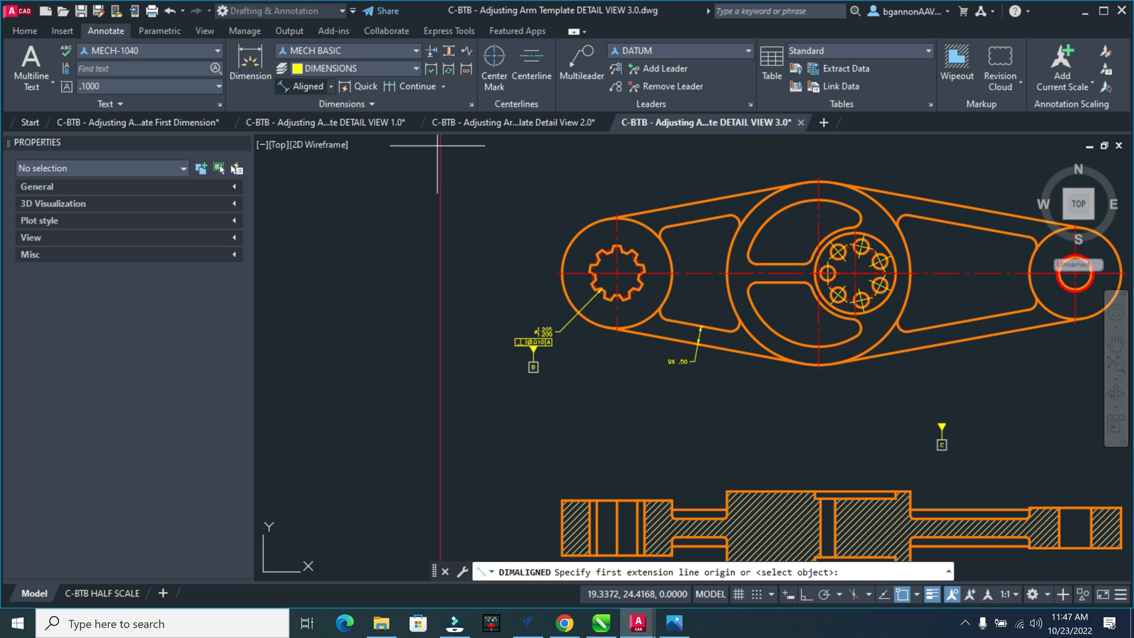
scroll(617, 332, "up", 4)
left_click(613, 330)
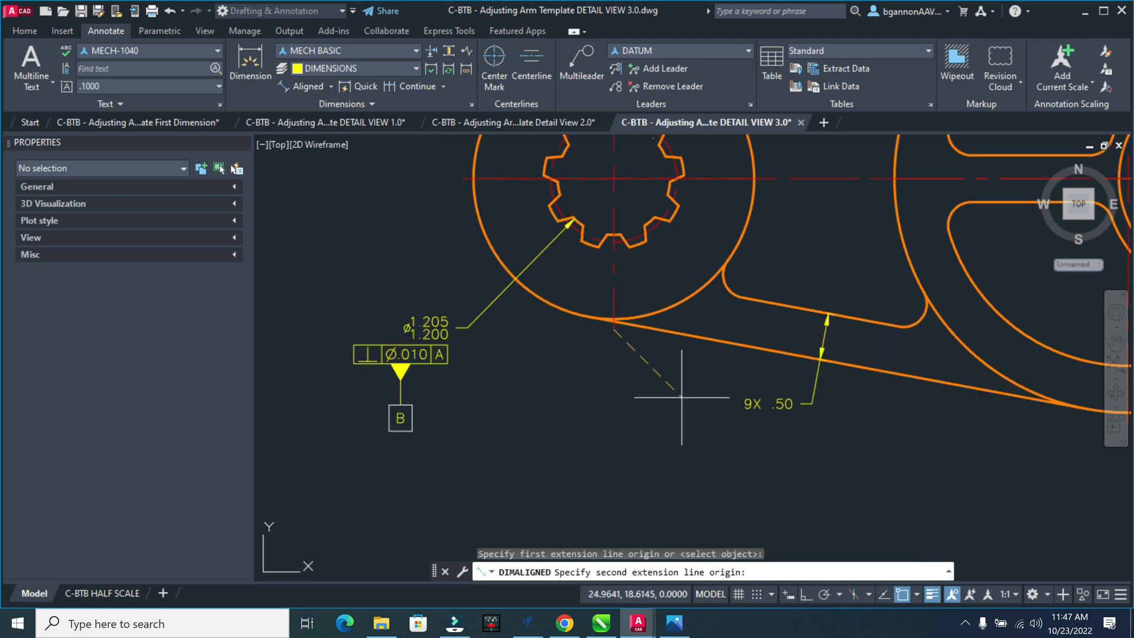
scroll(992, 458, "down", 4)
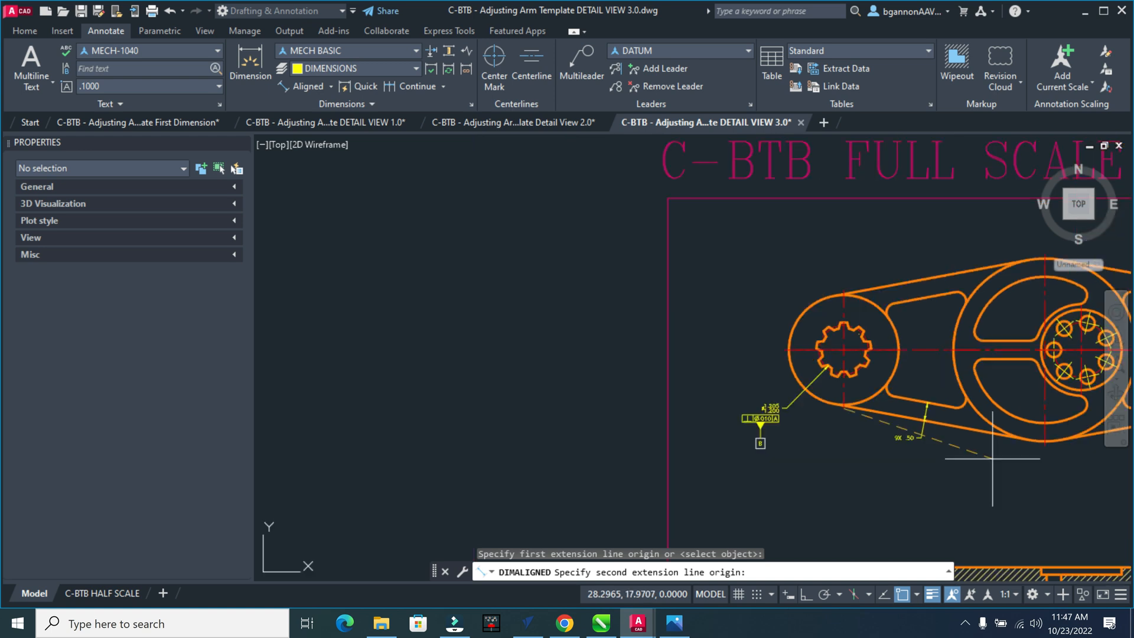
left_click(1045, 442)
middle_click_drag(1044, 469, 703, 412)
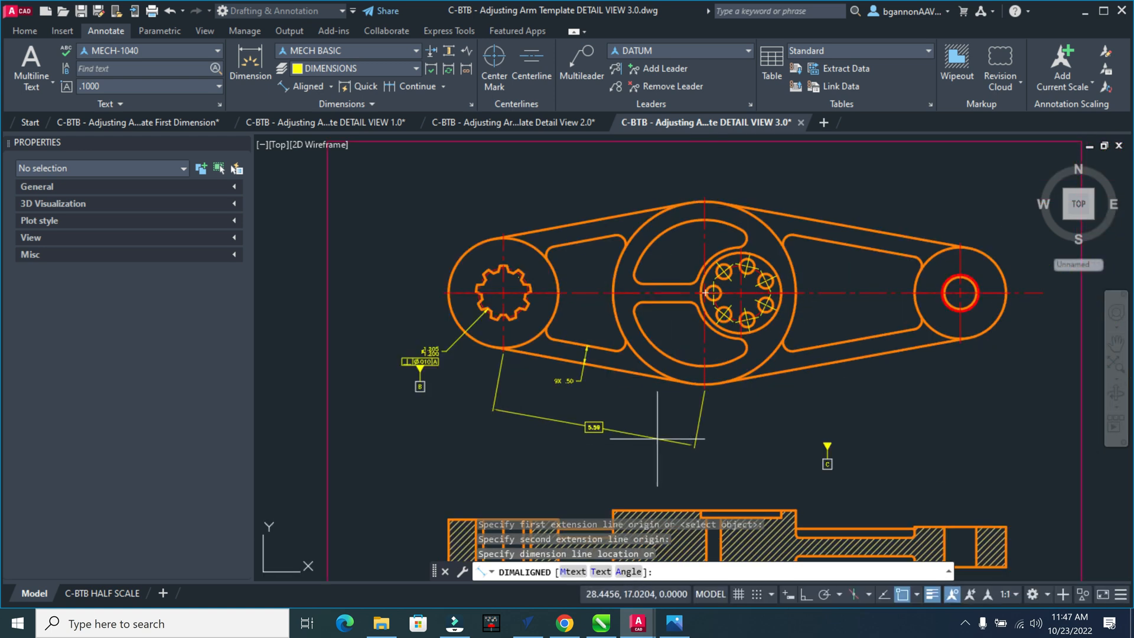
left_click(658, 426)
left_click(629, 420)
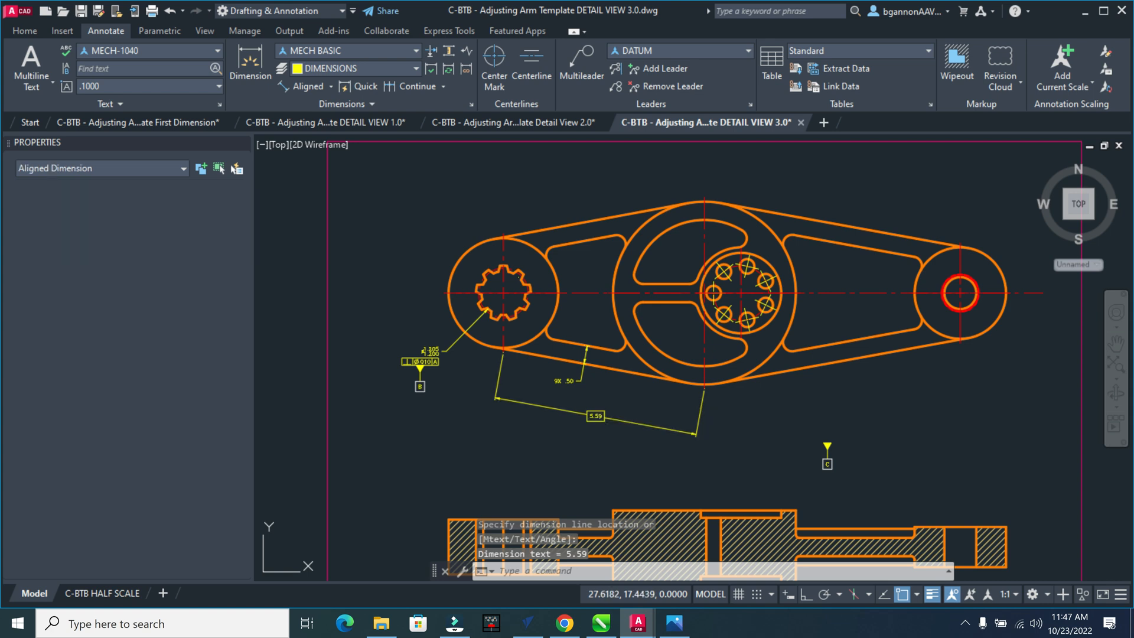
key("Delete")
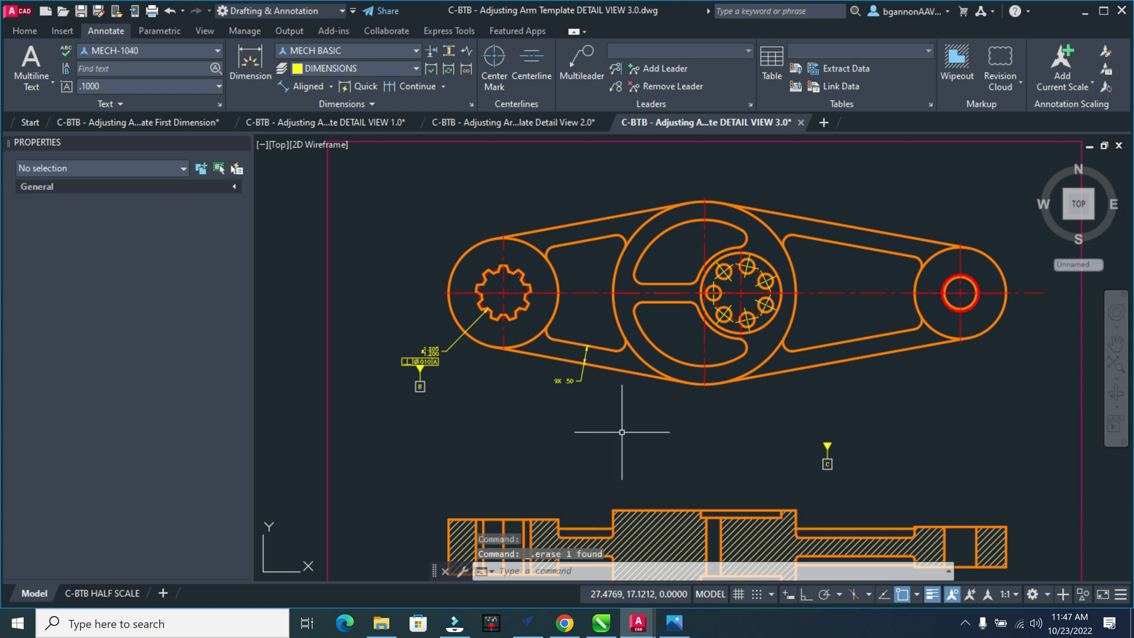
Add a horizontal linear dimension below the arm between the vertical centerlines of the left boss and the central hub.
left_click(331, 87)
left_click(318, 113)
scroll(508, 367, "up", 4)
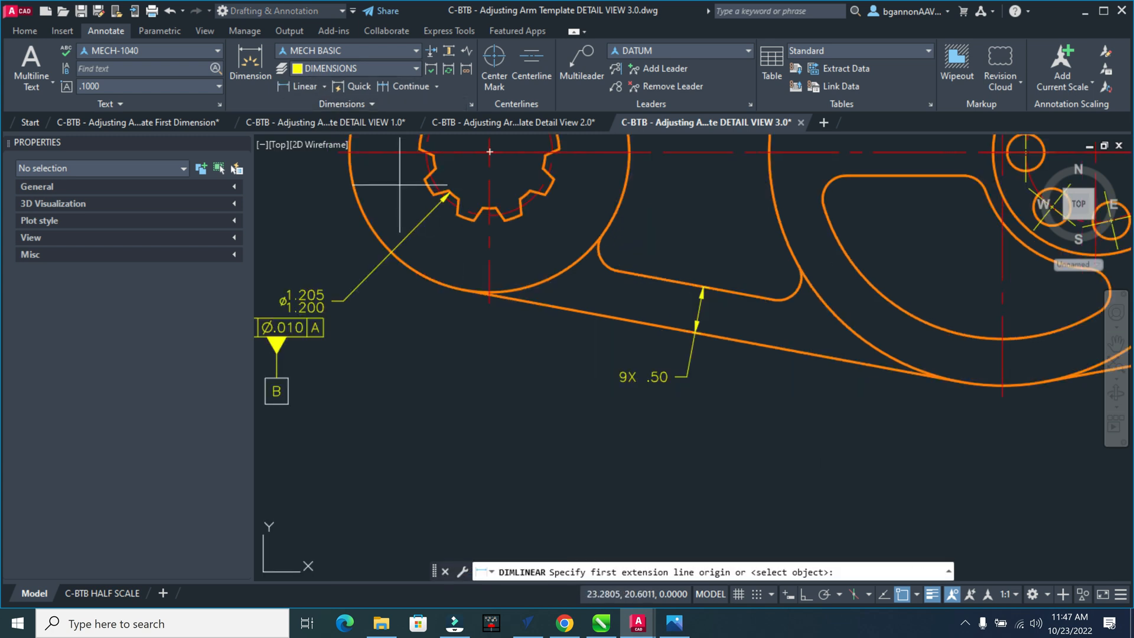
left_click(490, 303)
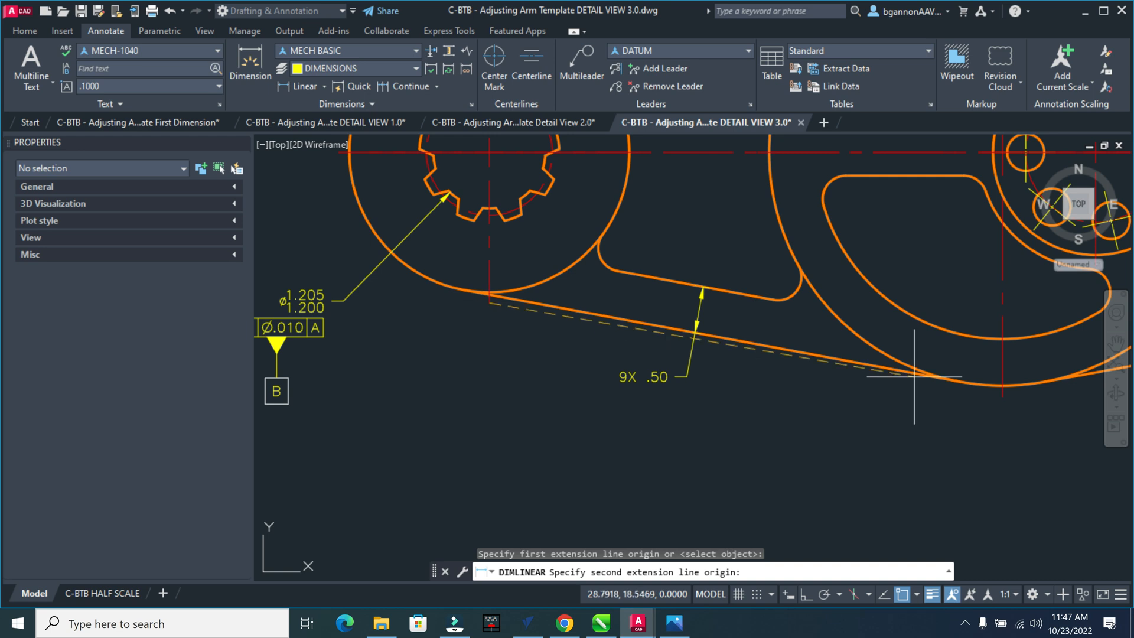
left_click(1002, 396)
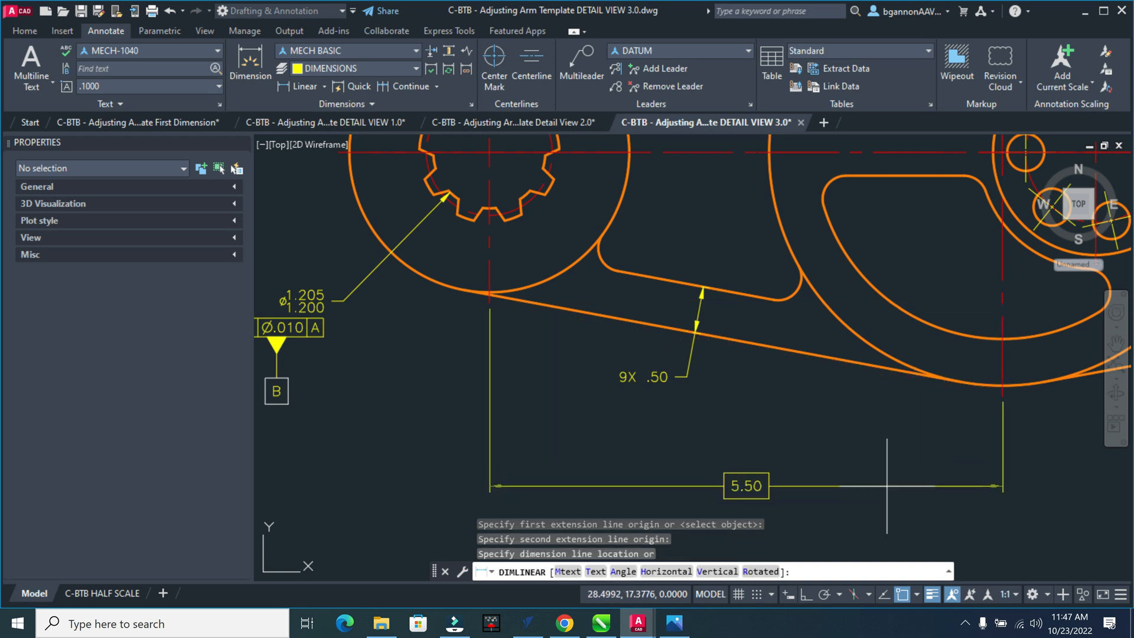
left_click(886, 486)
scroll(866, 486, "down", 4)
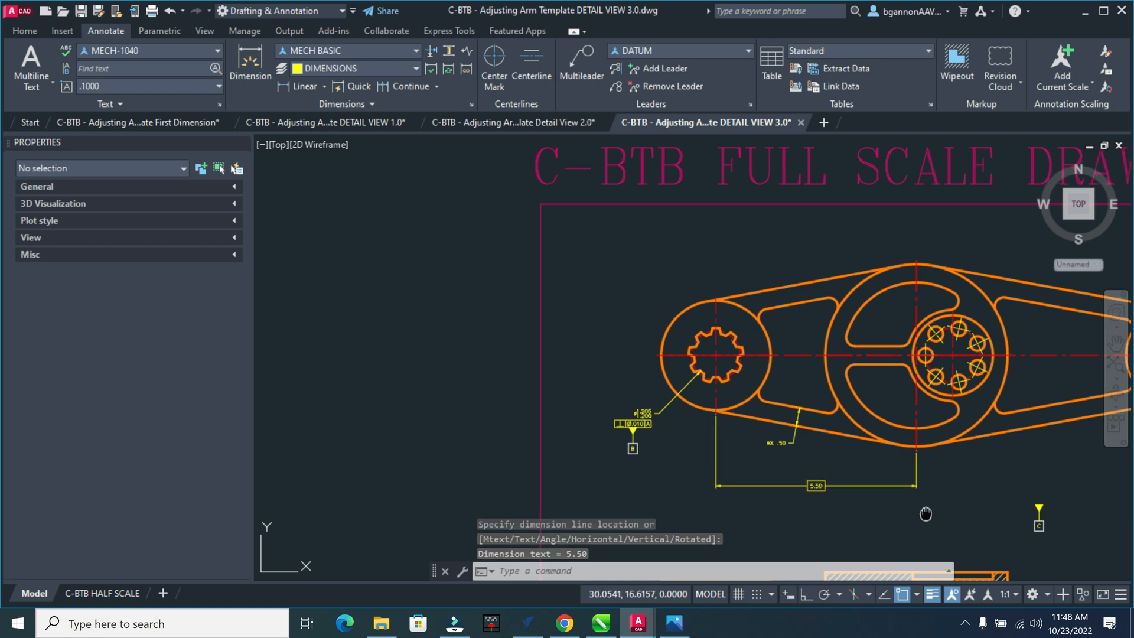
Add a linear dimension from the hub's vertical centerline to the small-hole circle's vertical centerline, in line with the neighbouring horizontal dimension.
middle_click_drag(926, 513, 837, 501)
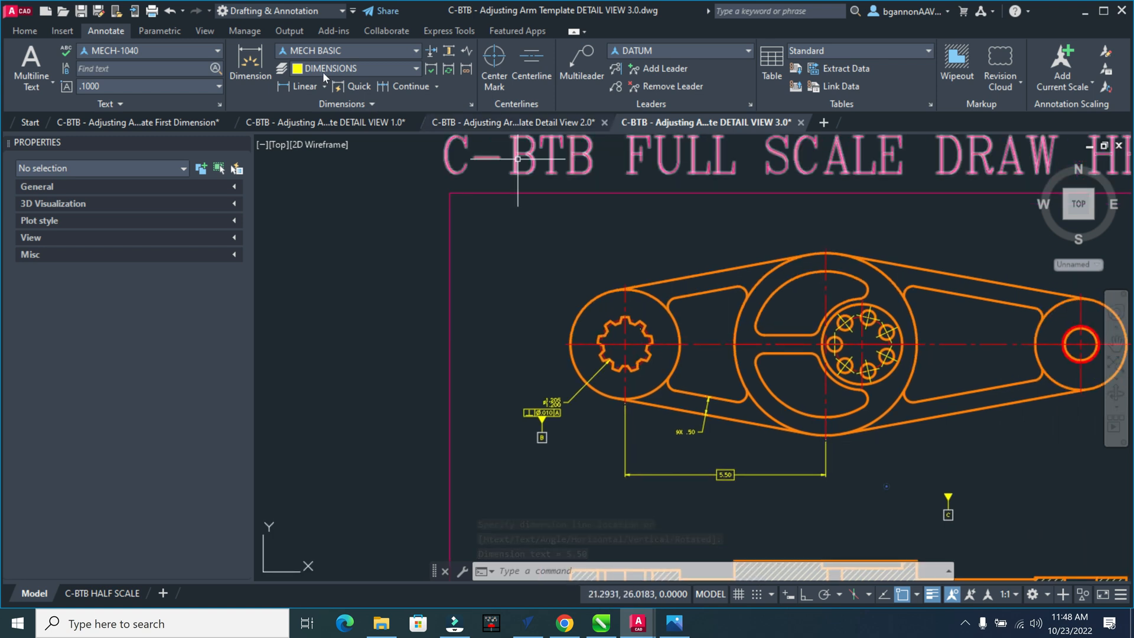
key("space")
scroll(827, 437, "up", 2)
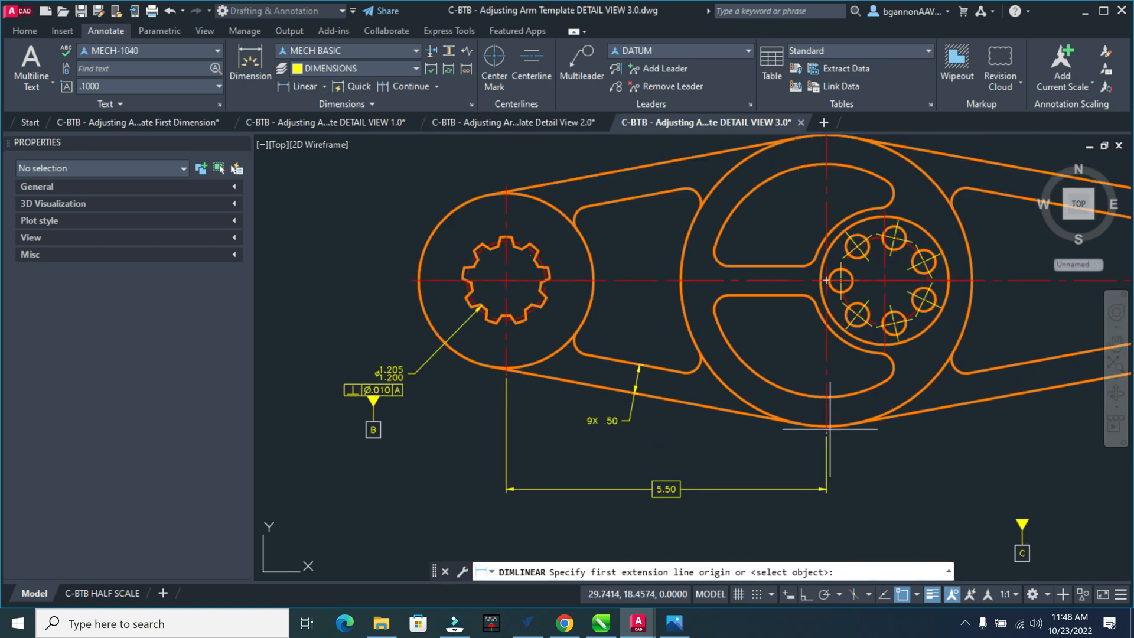
scroll(830, 427, "up", 3)
left_click(806, 458)
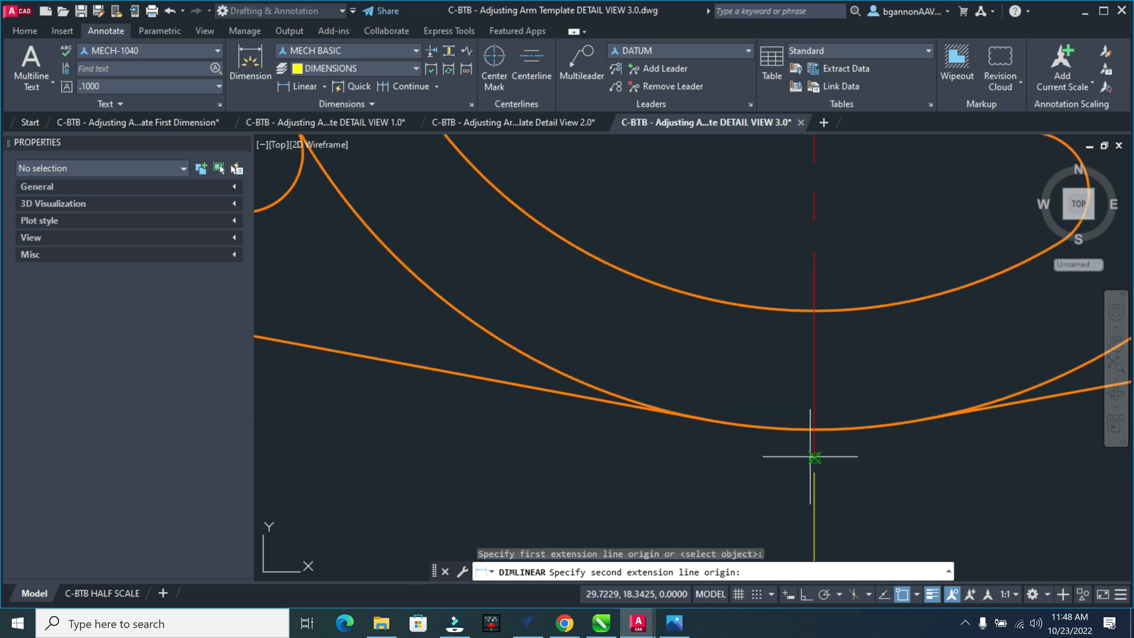
scroll(834, 459, "down", 3)
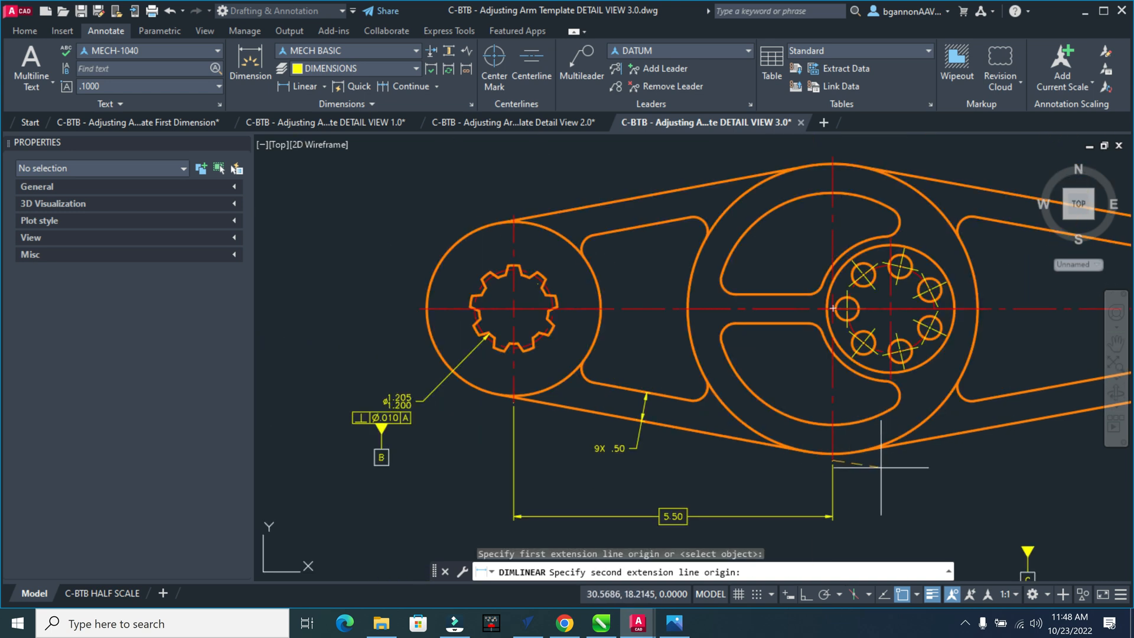
left_click(891, 392)
scroll(841, 527, "up", 10)
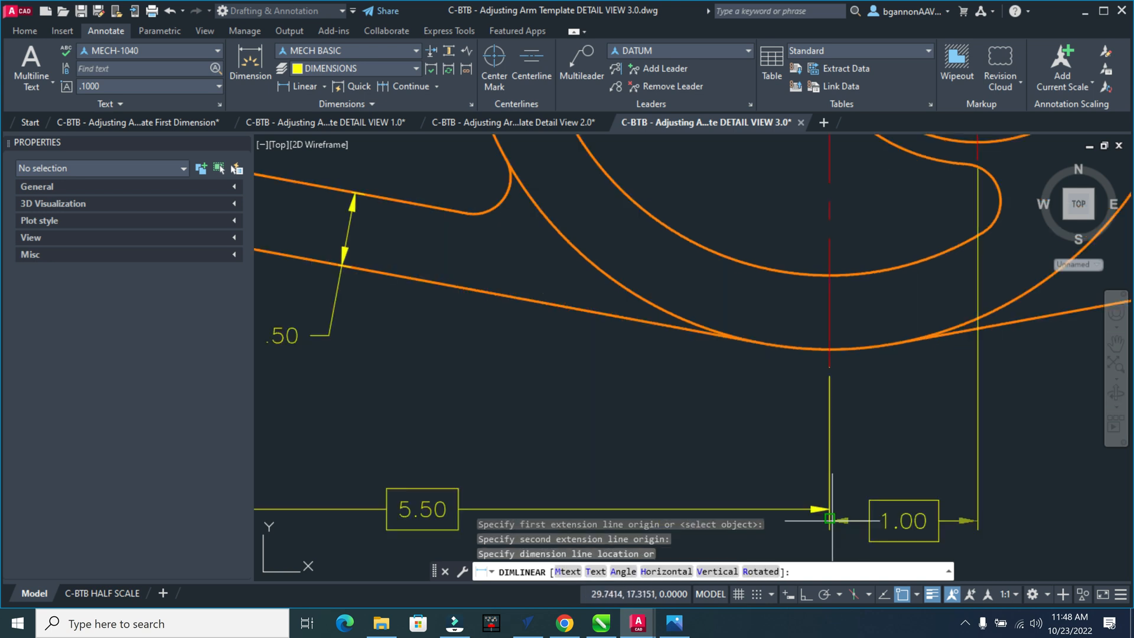
left_click(832, 493)
scroll(832, 493, "down", 5)
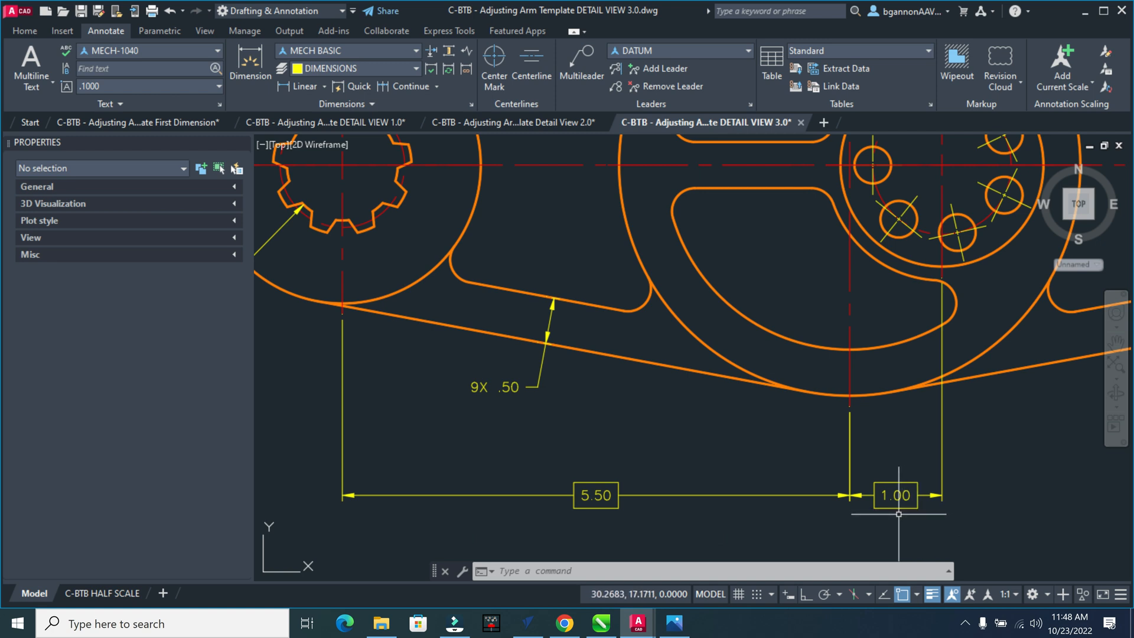
key("Escape")
Check the reference image ADJUSTING ARM WITH DIMS (1).jpg for the remaining basic dimensions, and return to the AutoCAD drawing.
scroll(897, 524, "down", 5)
middle_click_drag(930, 511, 843, 406)
left_click(674, 624)
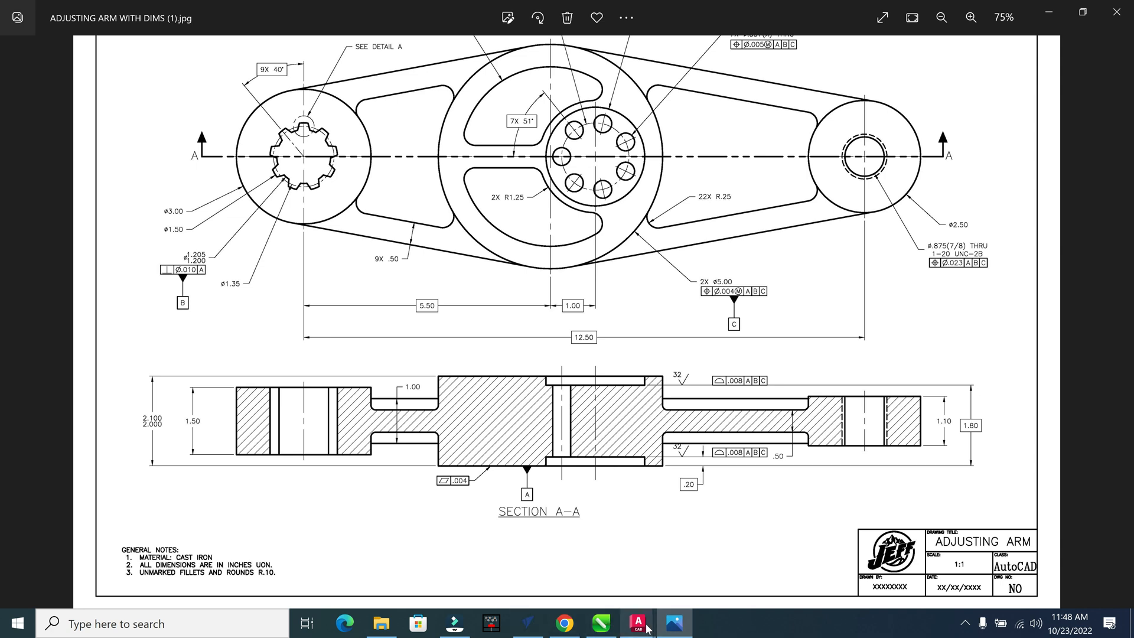
mouse_move(640, 628)
left_click(870, 554)
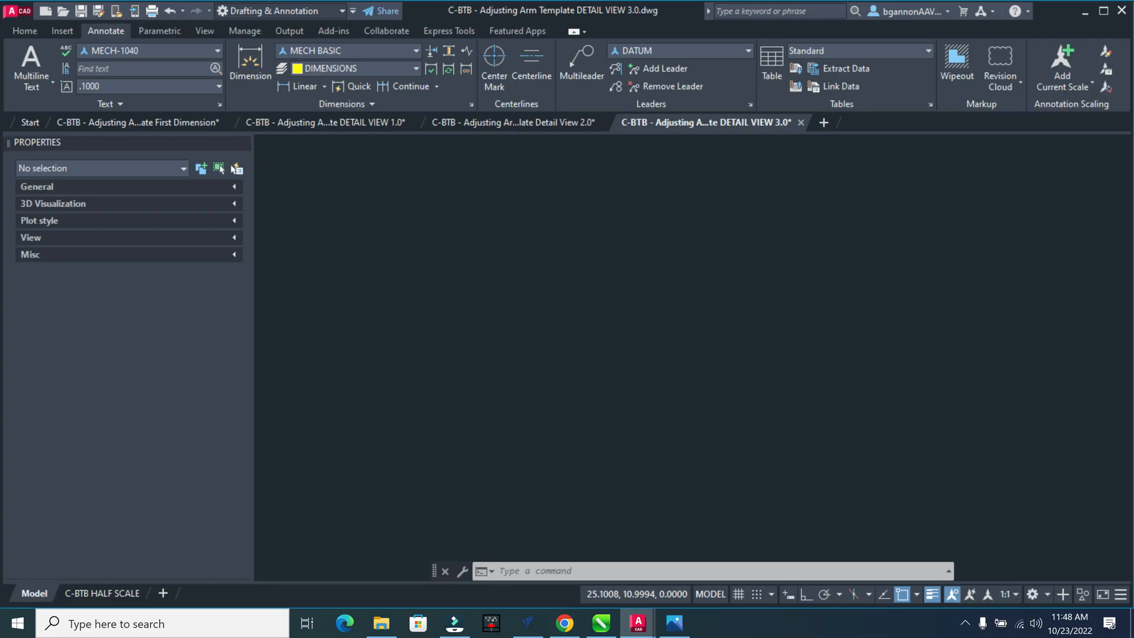
middle_click_drag(809, 275, 633, 282)
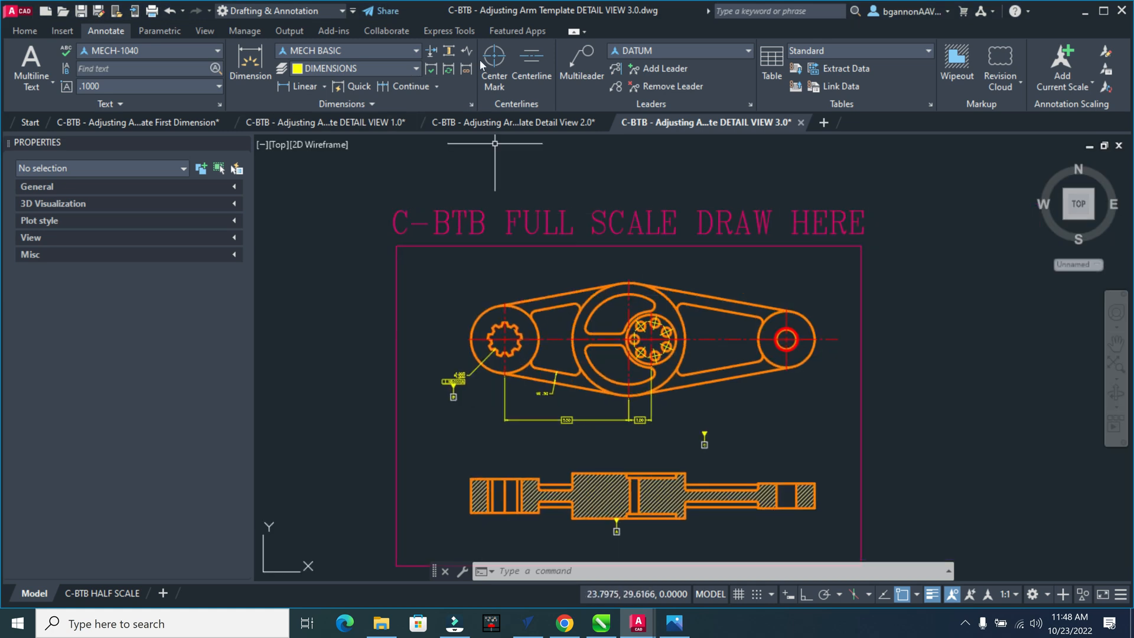
Add a diameter dimension to the bolt circle through the seven small holes, placing its text above the arm.
left_click(323, 86)
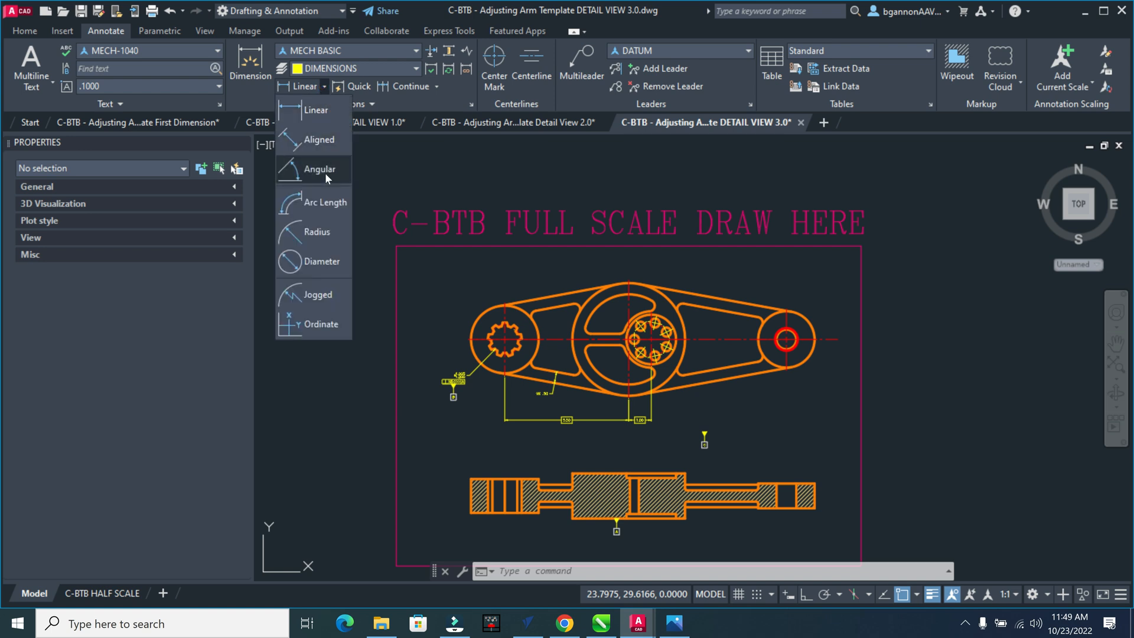
left_click(324, 87)
left_click(324, 86)
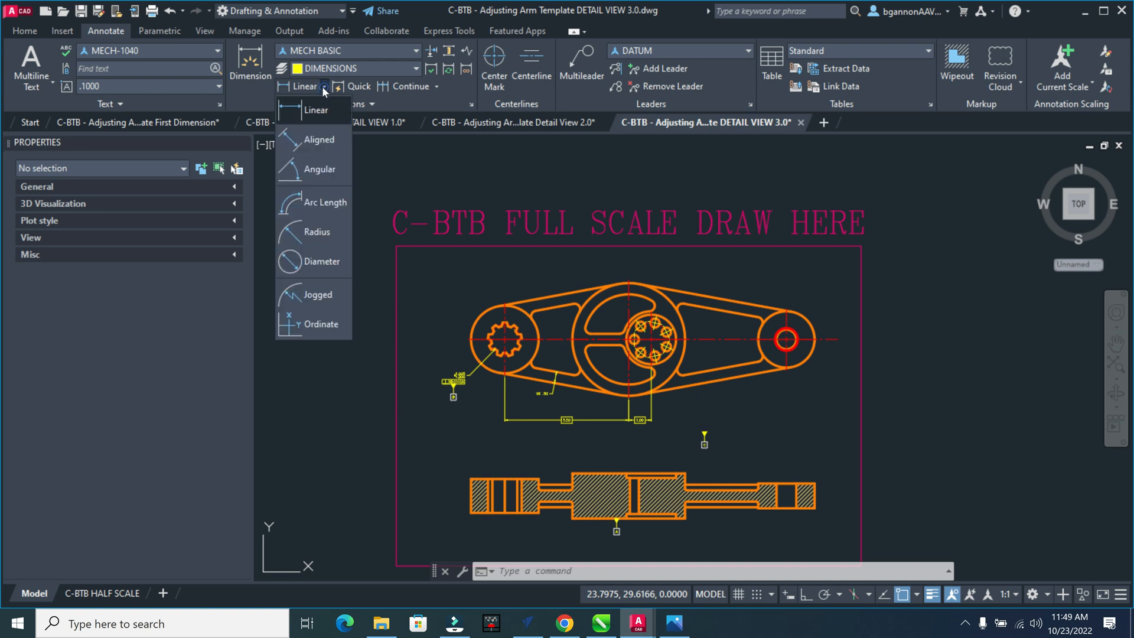
left_click(319, 261)
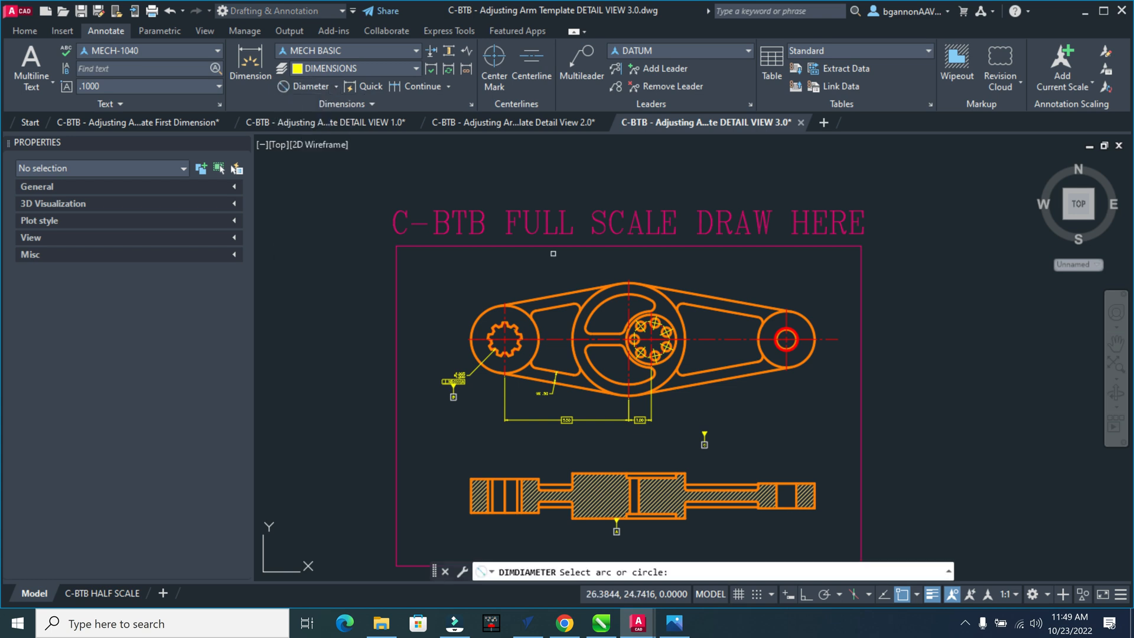
scroll(689, 265, "up", 3)
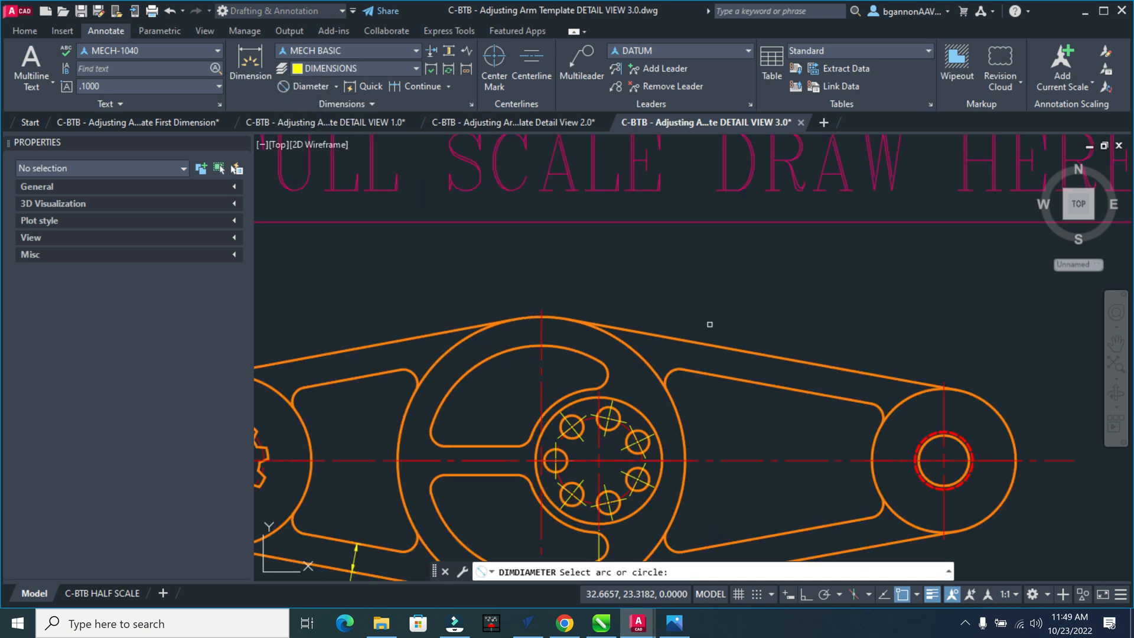
scroll(580, 417, "up", 2)
left_click(588, 420)
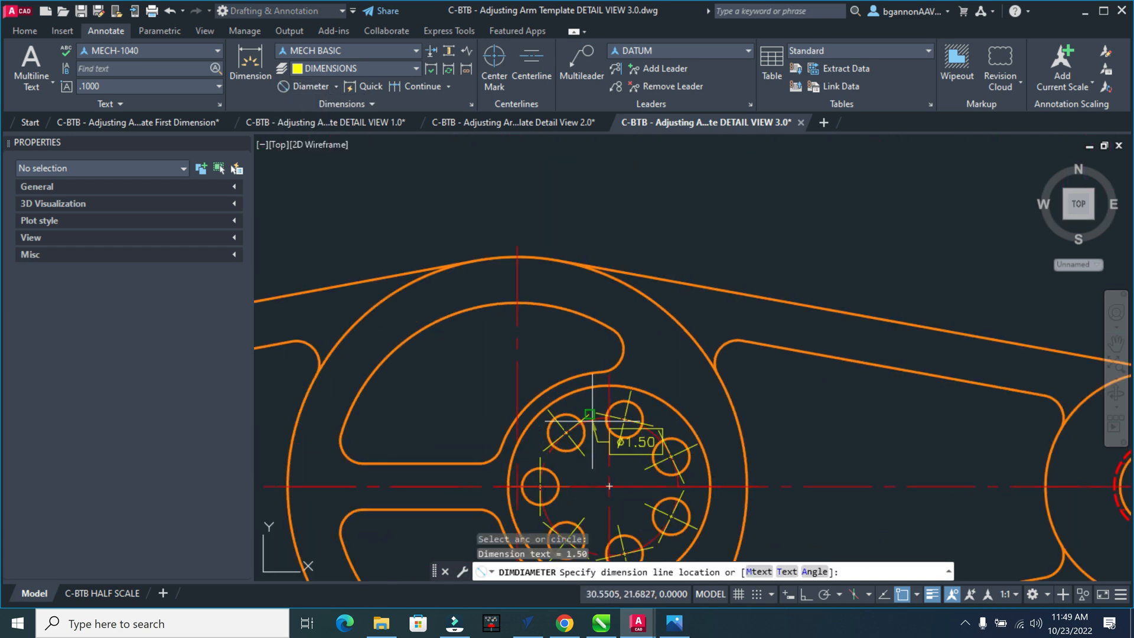
scroll(620, 177, "down", 3)
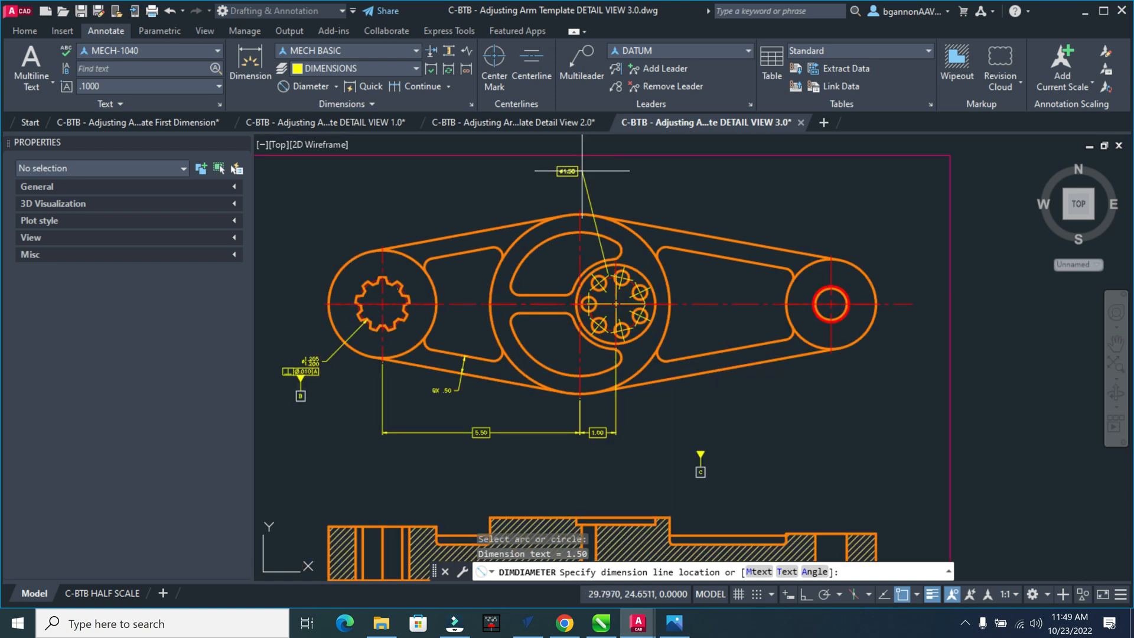
left_click(608, 185)
Set the center mark of the bolt circle's diameter dimension to None.
left_click(609, 203)
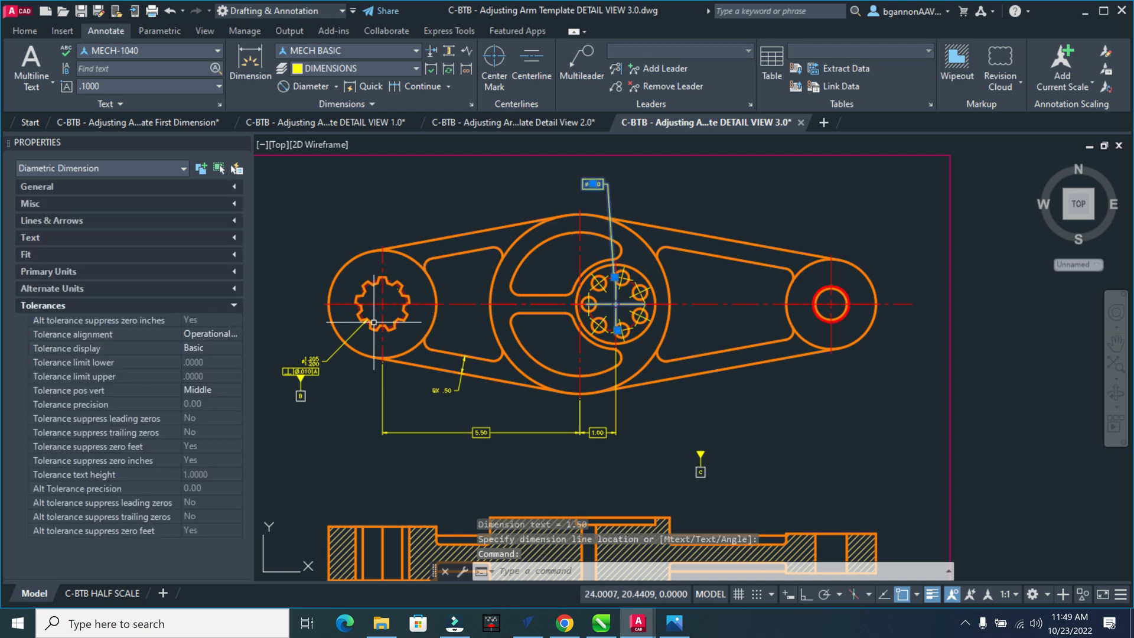
left_click(234, 304)
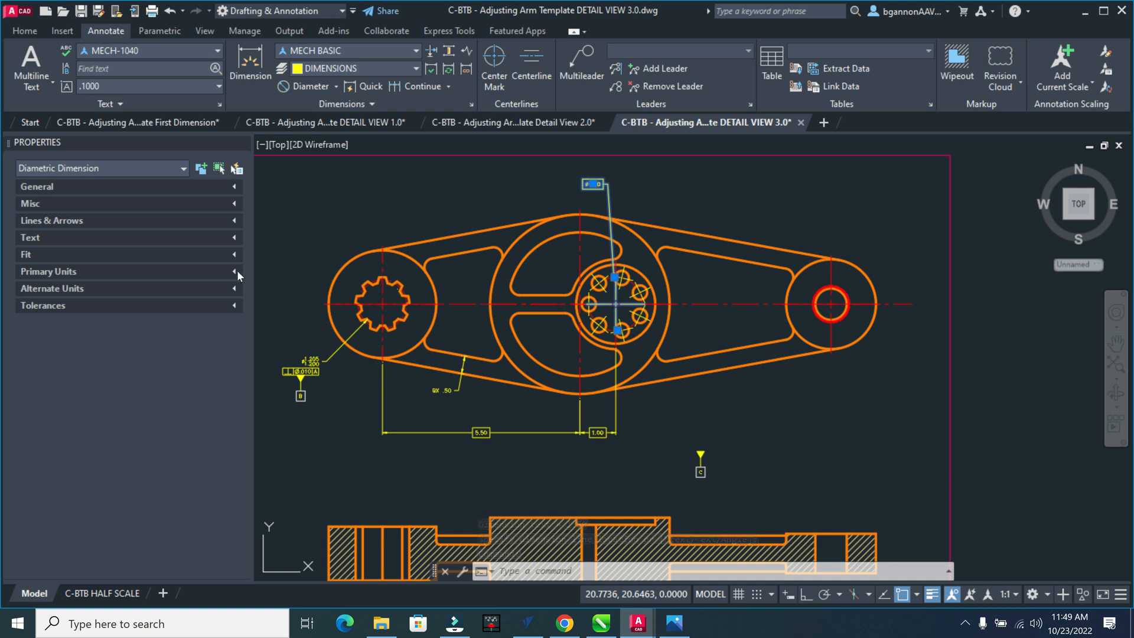
left_click(234, 220)
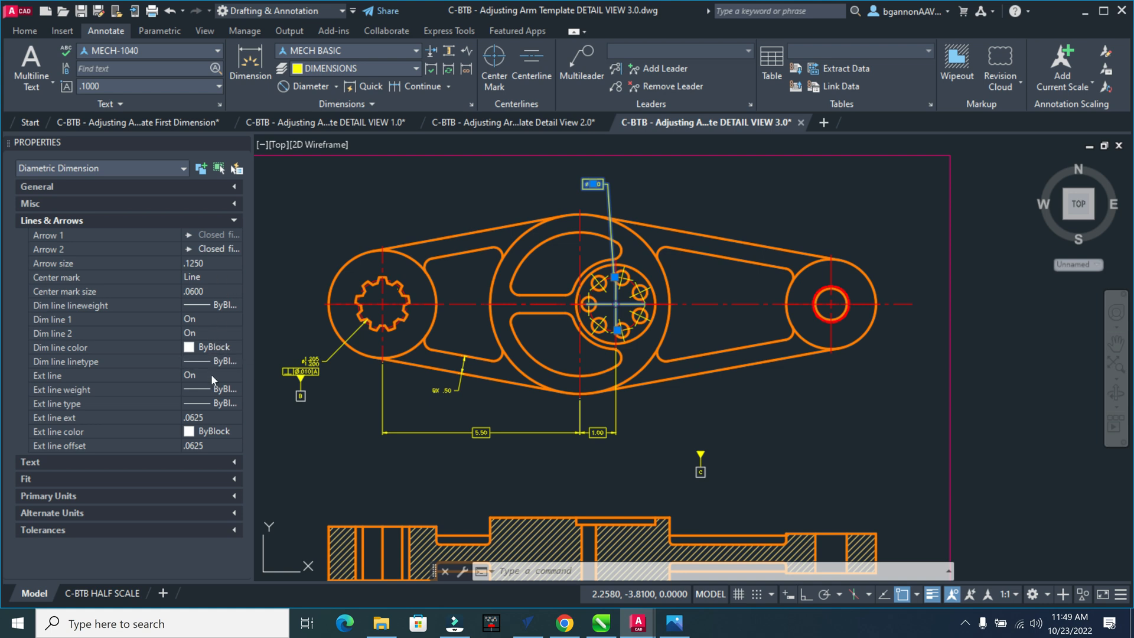
left_click(235, 279)
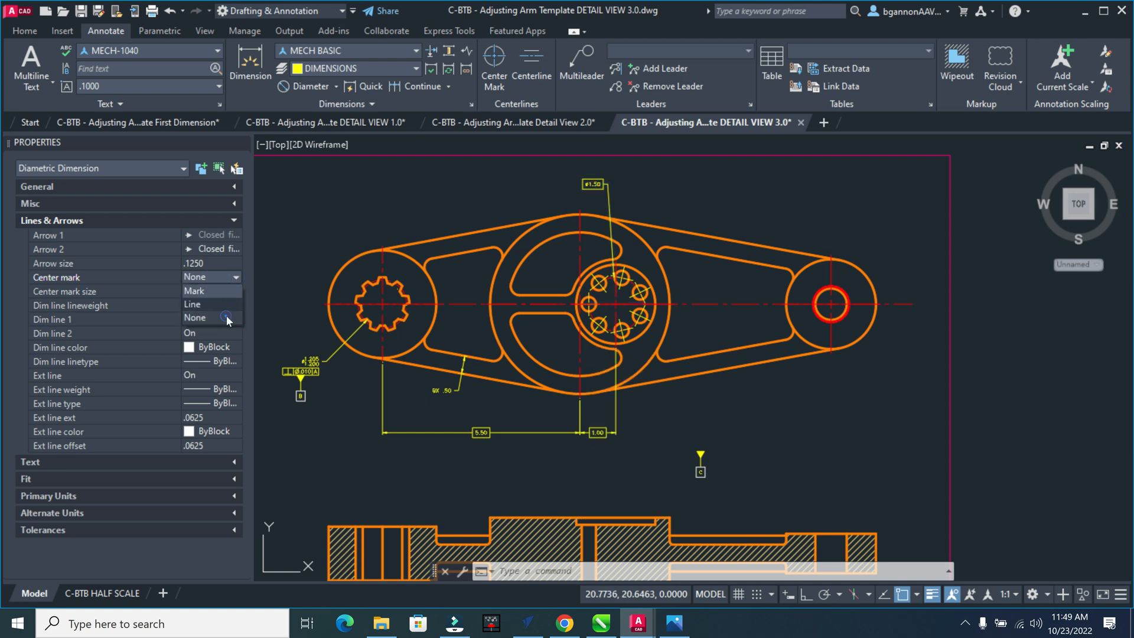
left_click(225, 316)
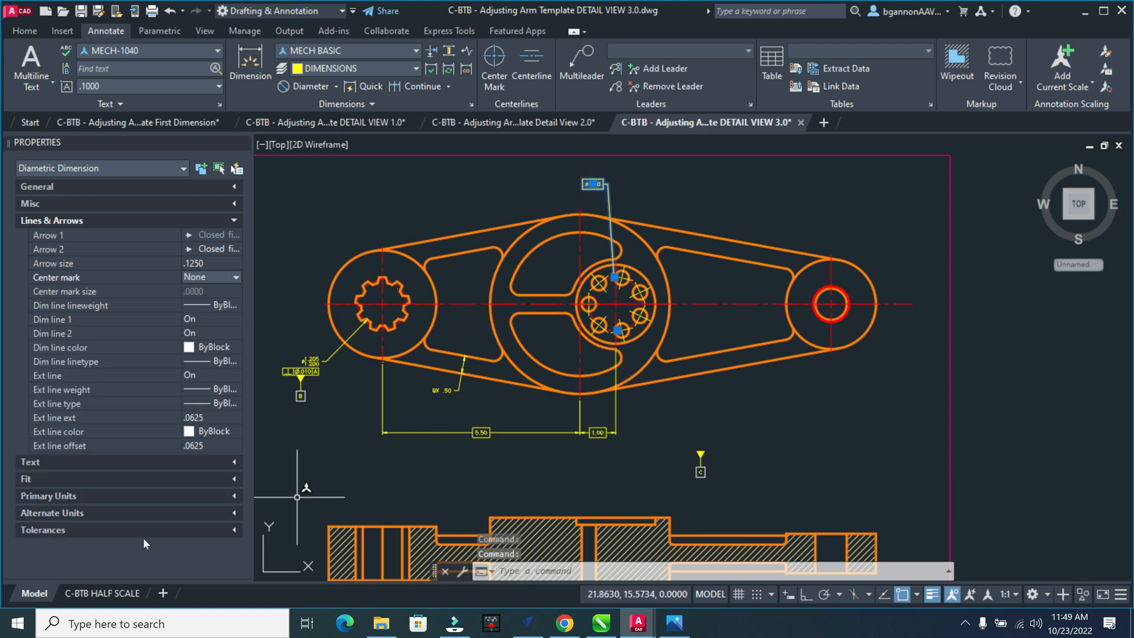
Inspect the bolt circle's center area in the C-BTB HALF SCALE layout, and return to model space.
left_click(112, 592)
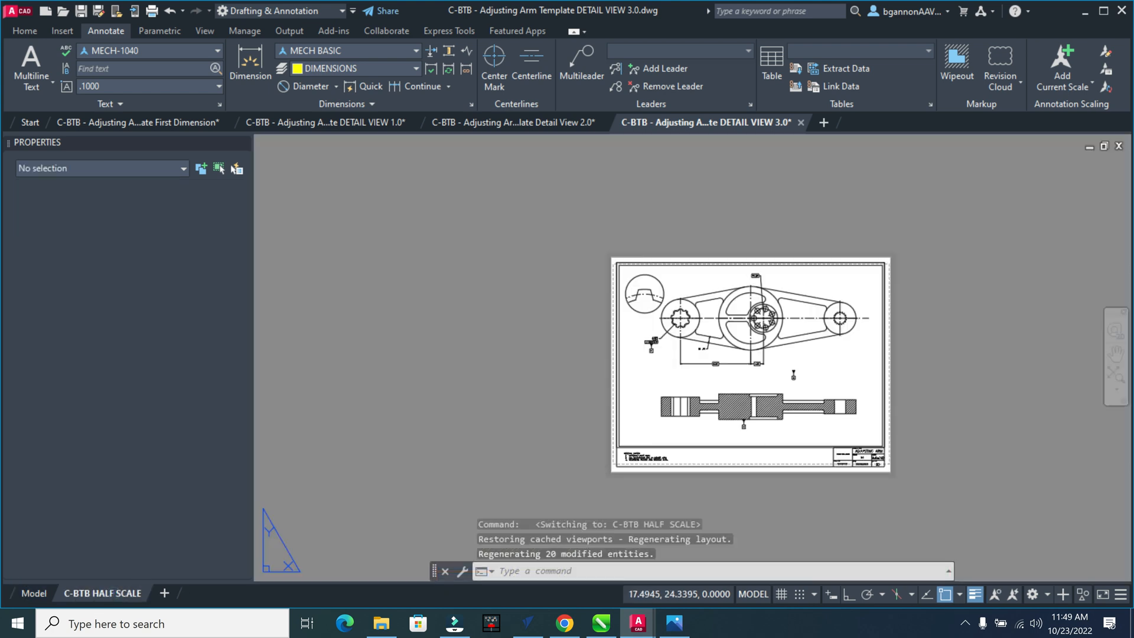
scroll(768, 322, "up", 10)
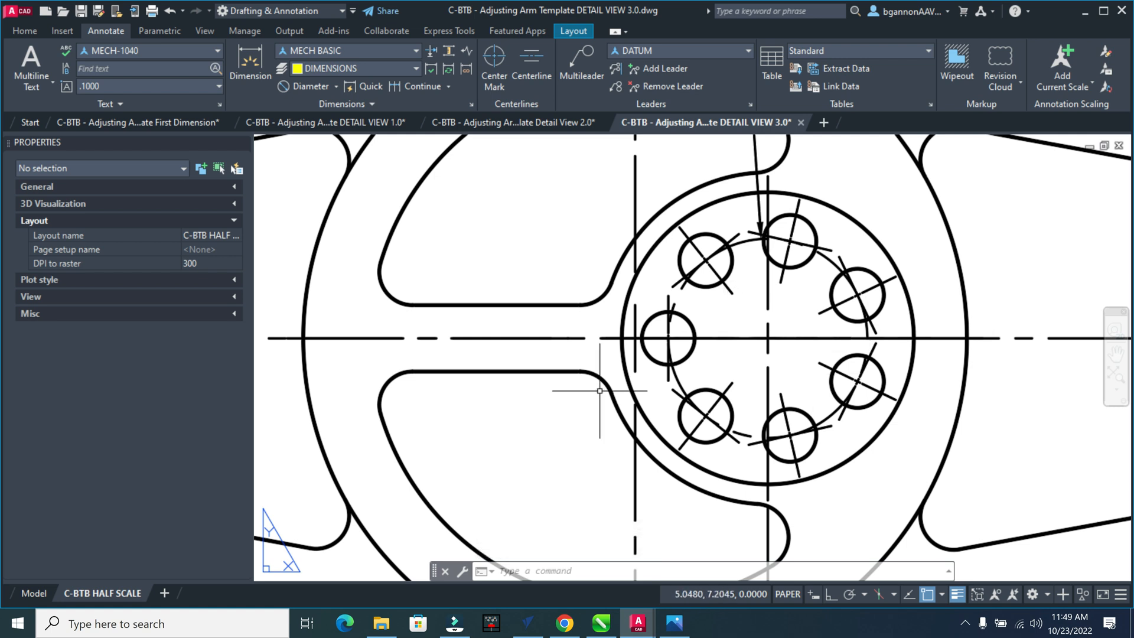
left_click(35, 592)
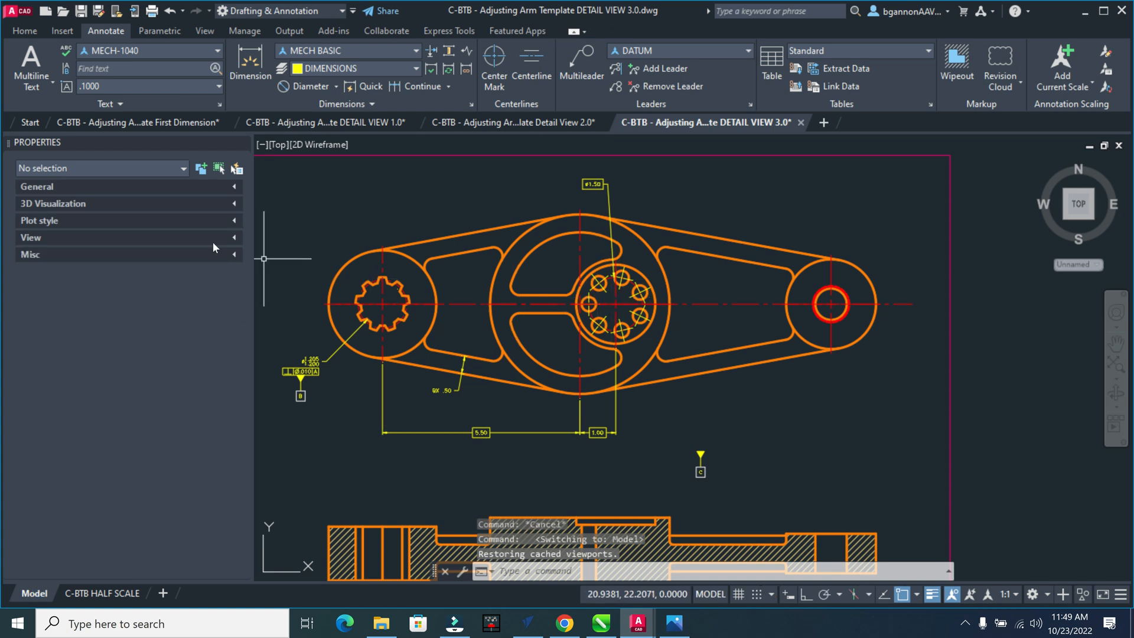
Try the Mark and Line center marks on the bolt circle's diameter dimension, check the layout, and return to model space.
left_click(593, 183)
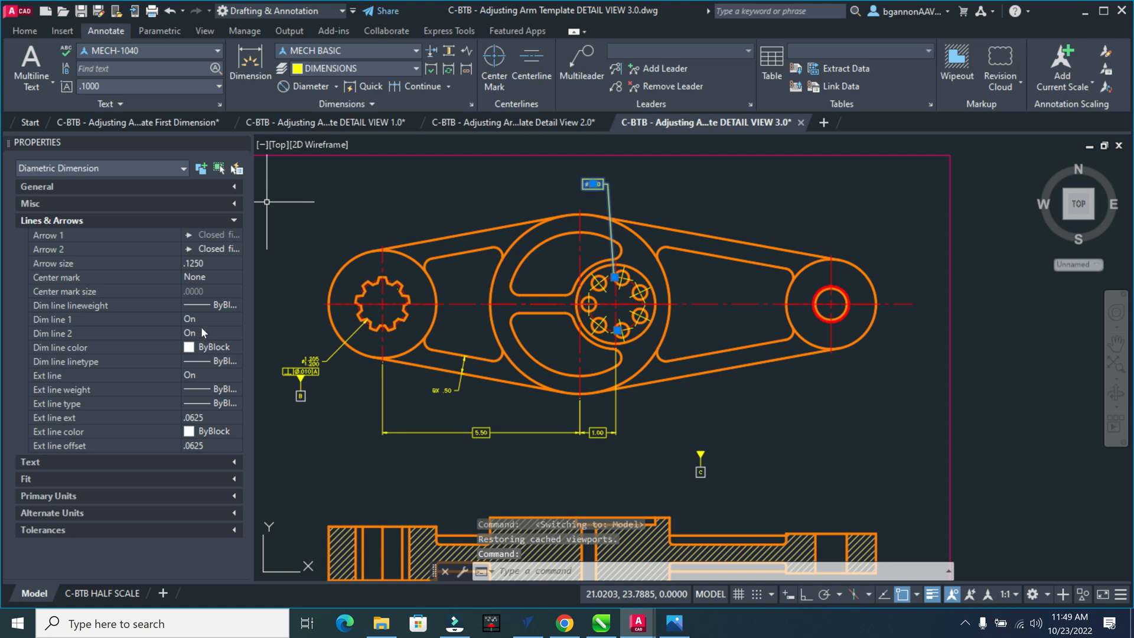
left_click(221, 276)
left_click(231, 291)
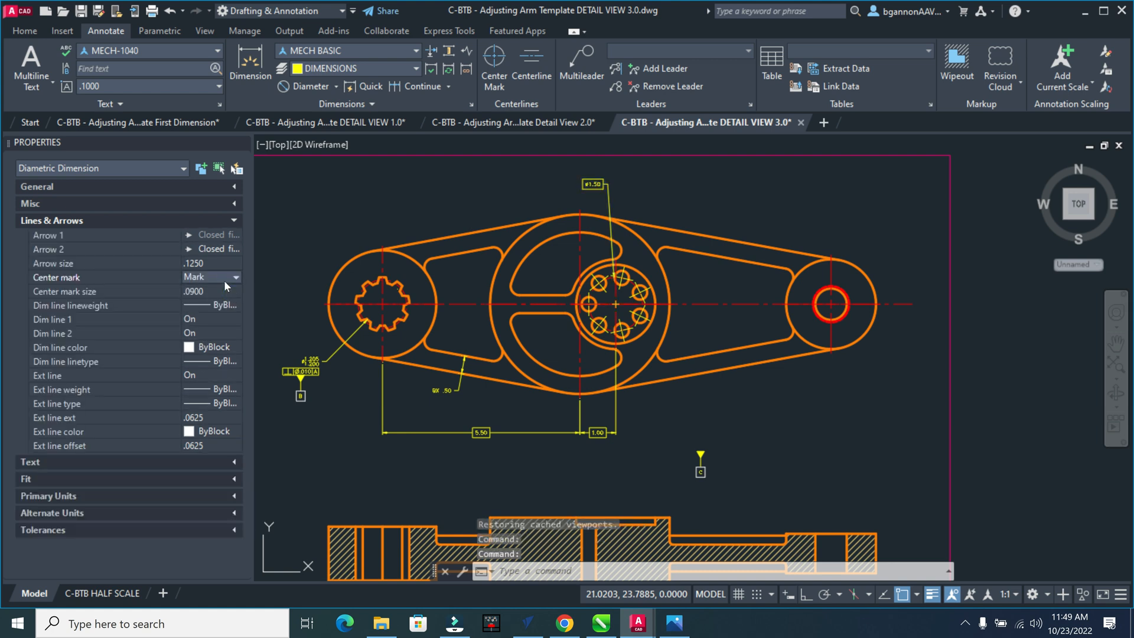
left_click(232, 305)
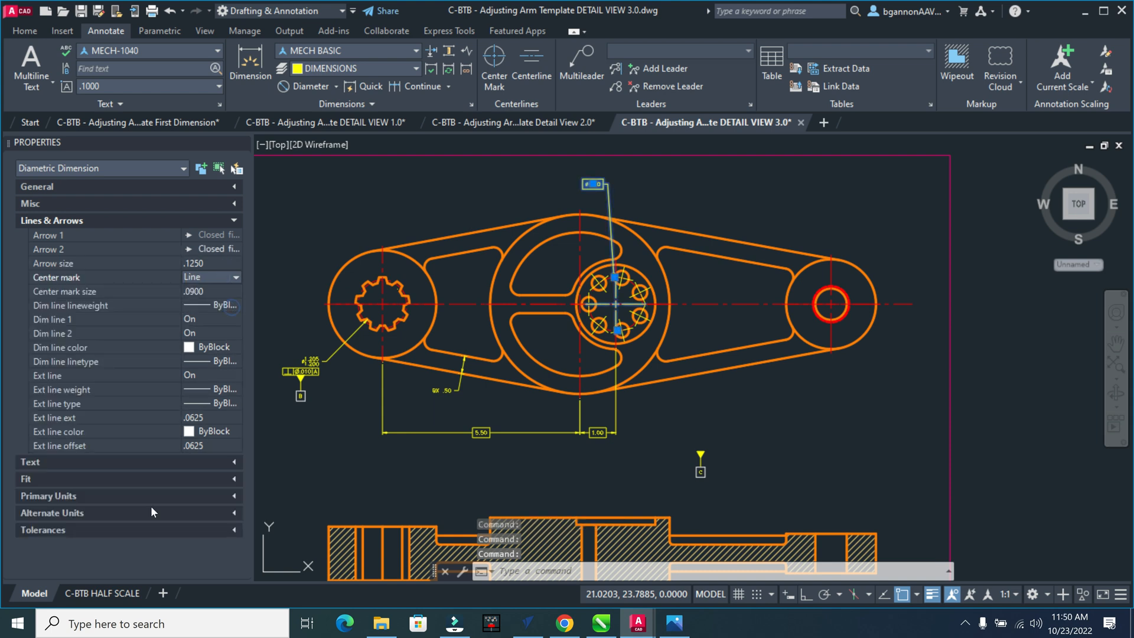
left_click(100, 592)
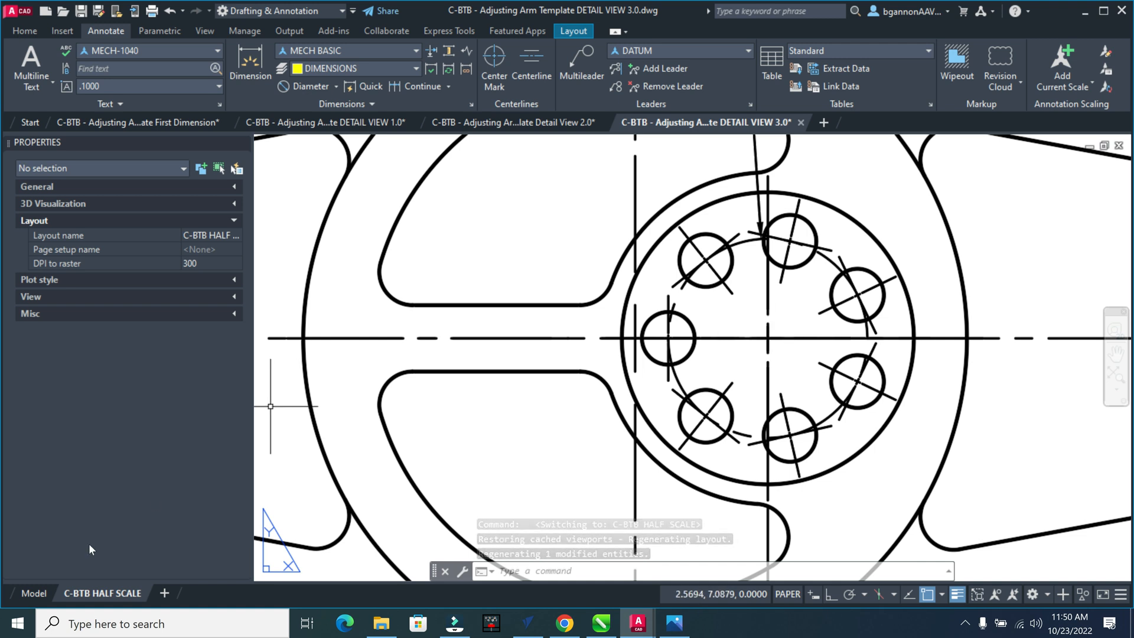
left_click(35, 593)
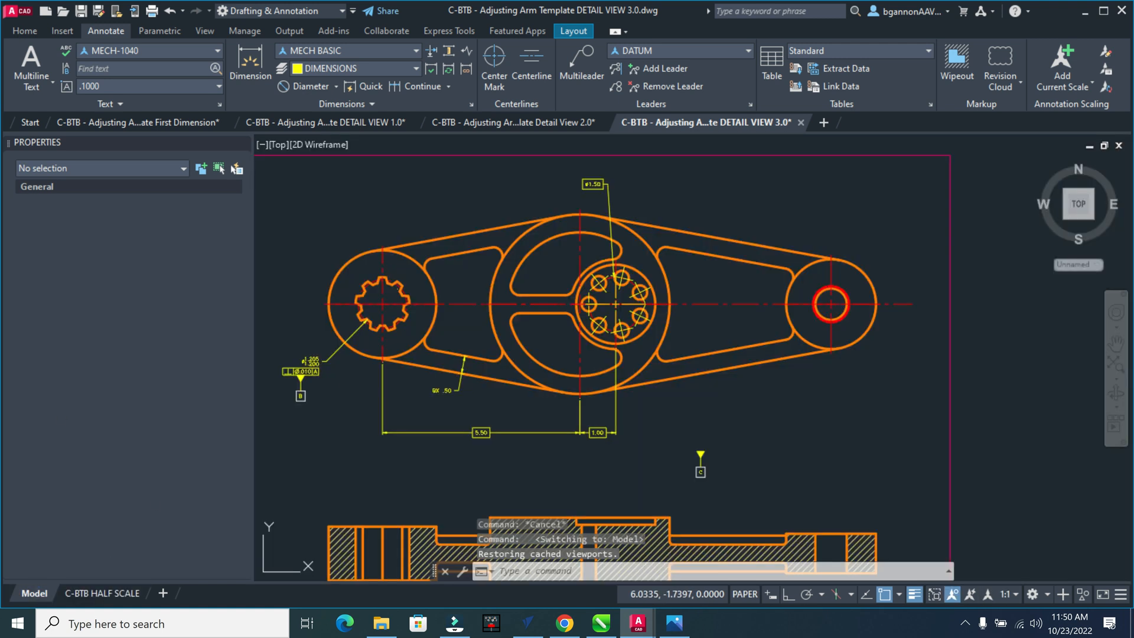
Restore the center mark of the bolt circle's diameter dimension to None.
left_click(605, 191)
left_click(71, 220)
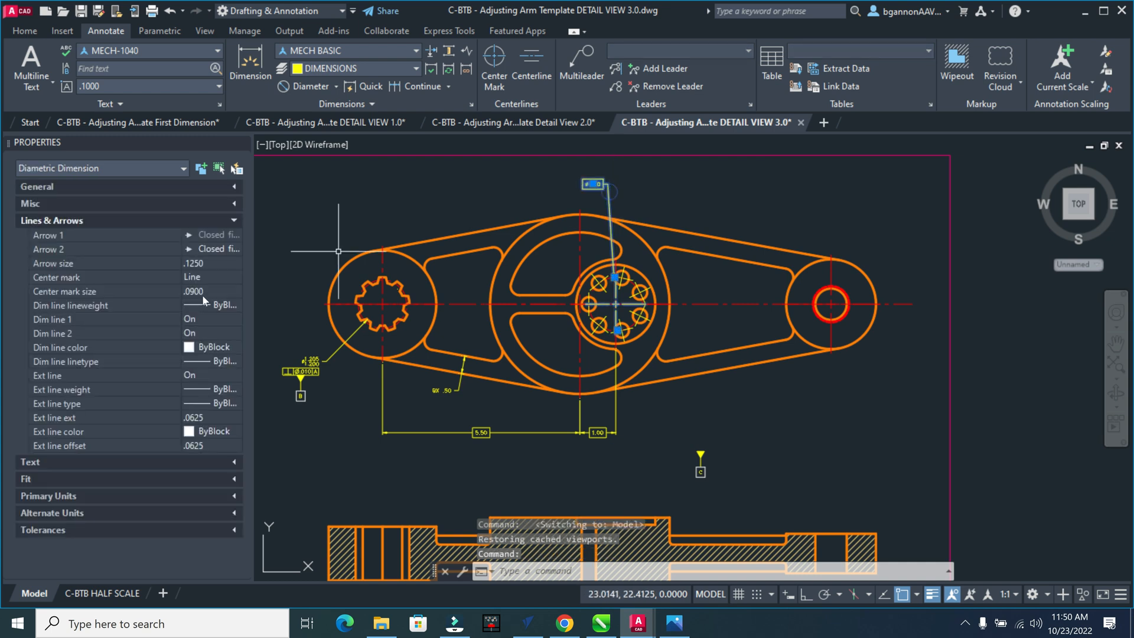
left_click(233, 277)
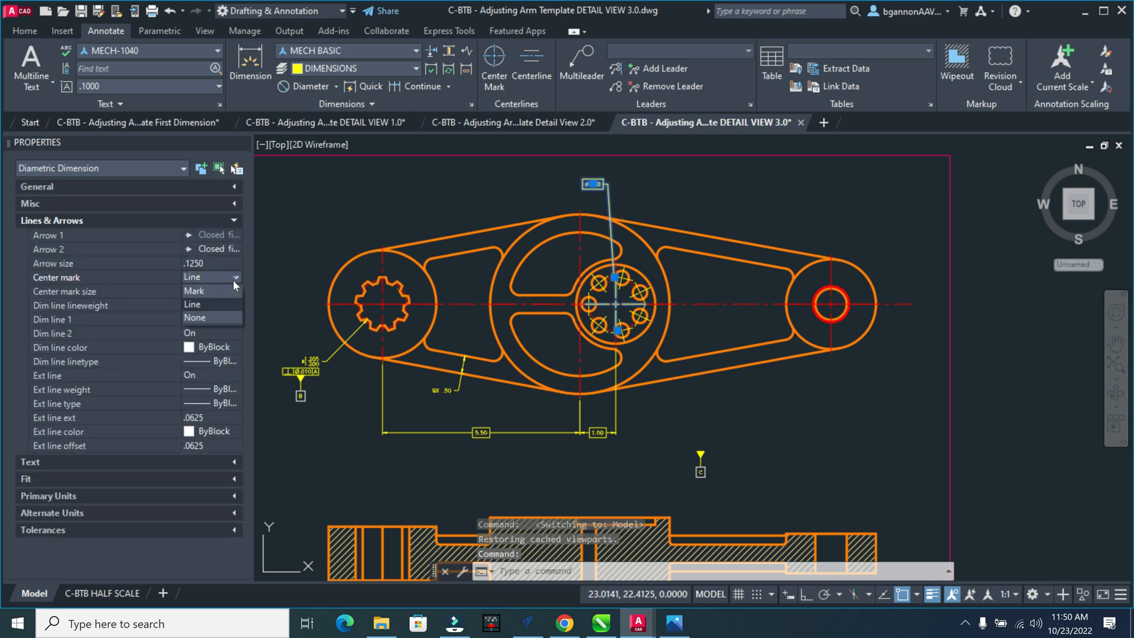
left_click(232, 316)
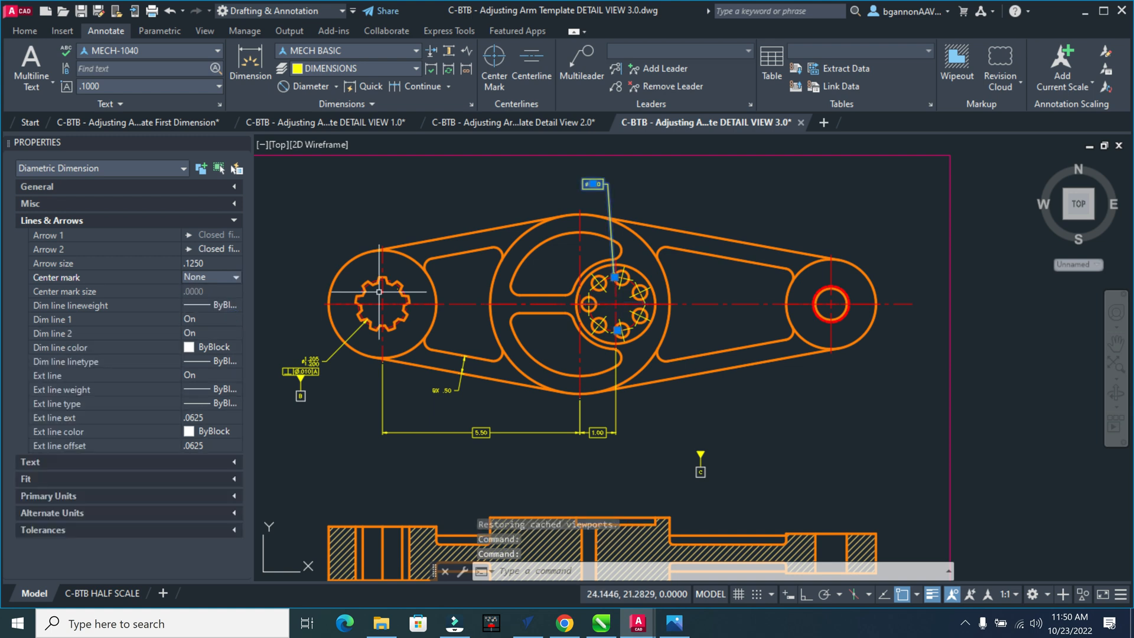
key("Escape")
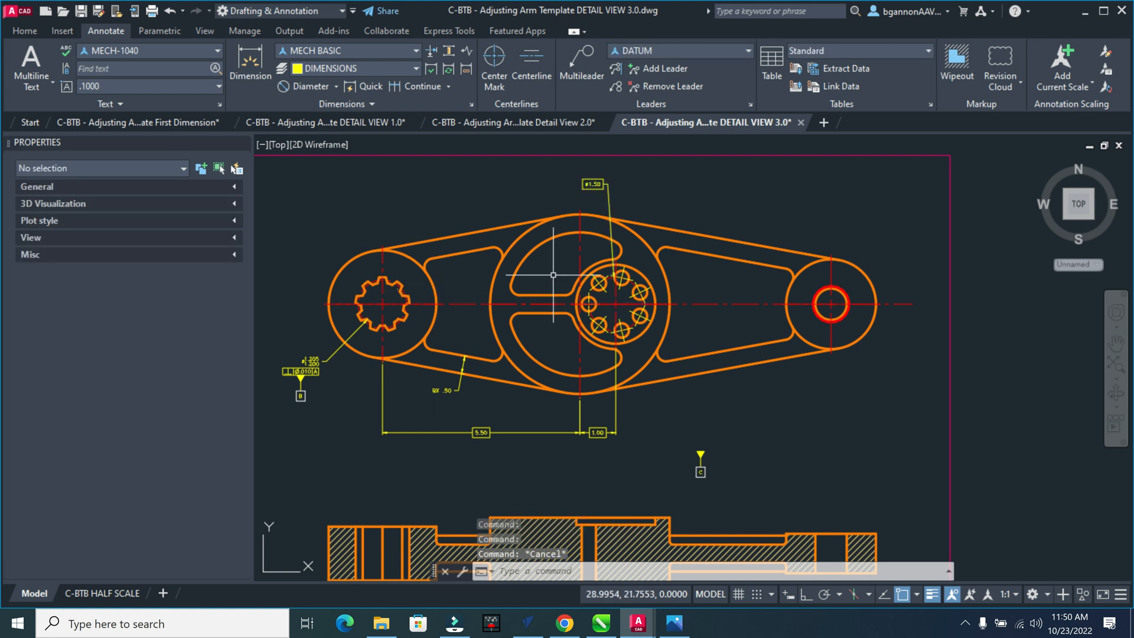
In the C-BTB HALF SCALE layout, add a linear dimension across the enlarged tooth at the dash-dot arc, placed above the detail circle.
left_click(109, 592)
mouse_move(347, 328)
middle_mouse_down()
mouse_move(584, 317)
mouse_move(715, 332)
middle_mouse_up()
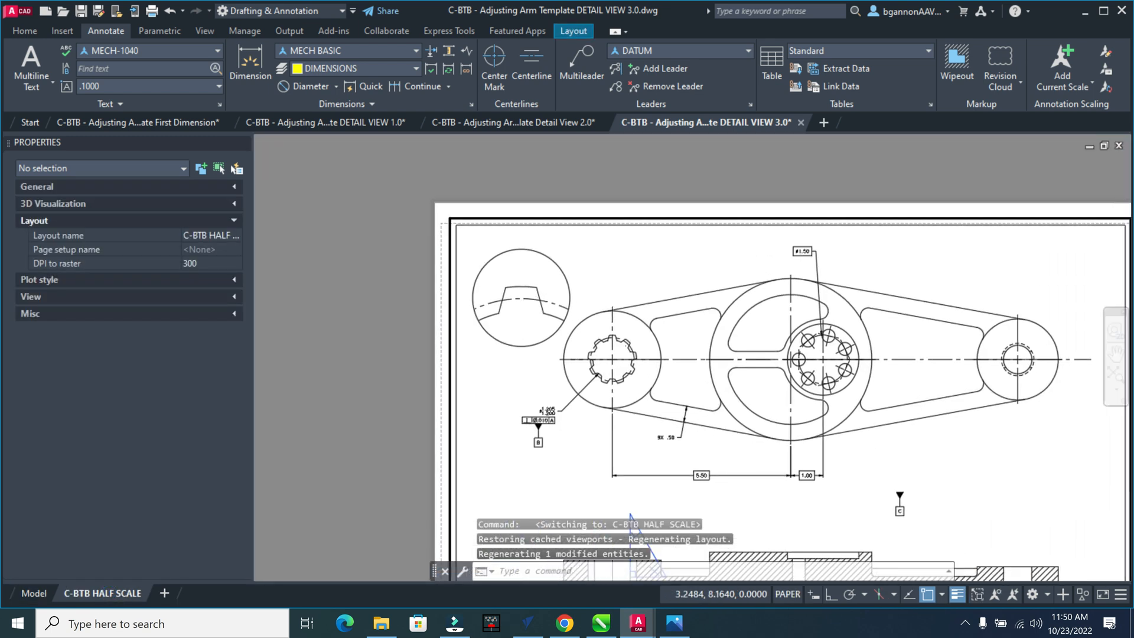
scroll(730, 342, "down", 2)
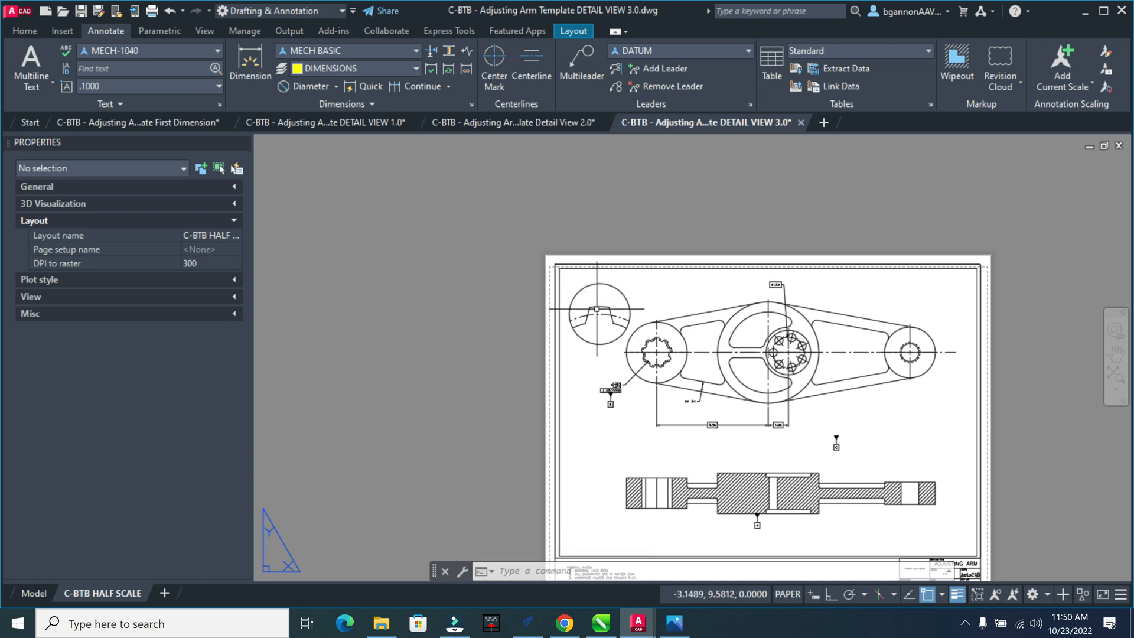
left_click(336, 86)
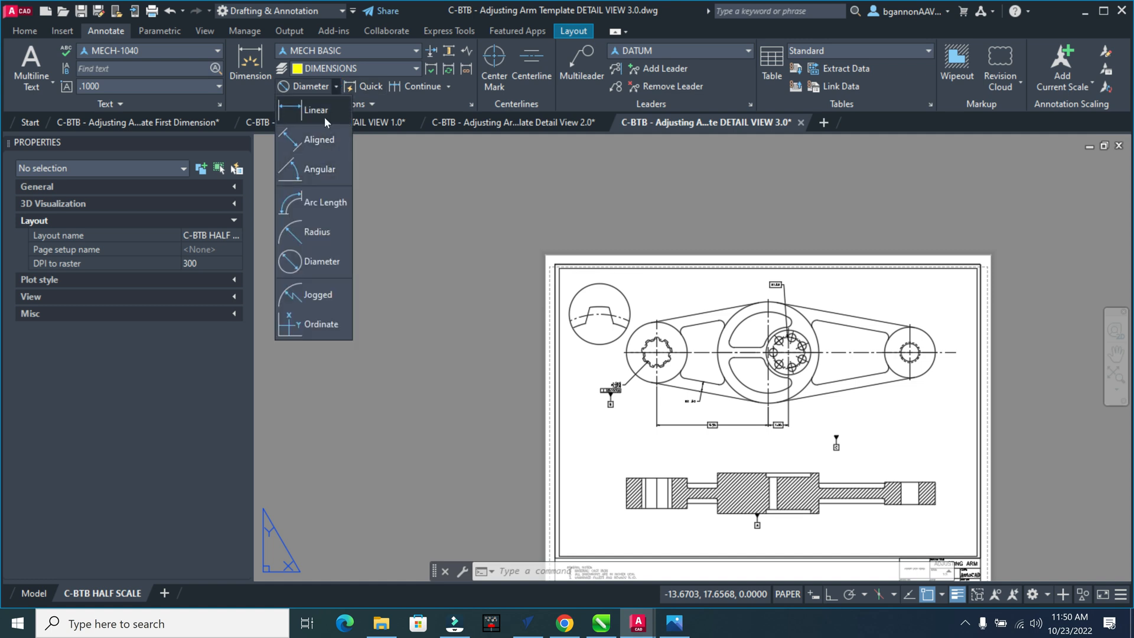
left_click(324, 121)
scroll(583, 323, "up", 2)
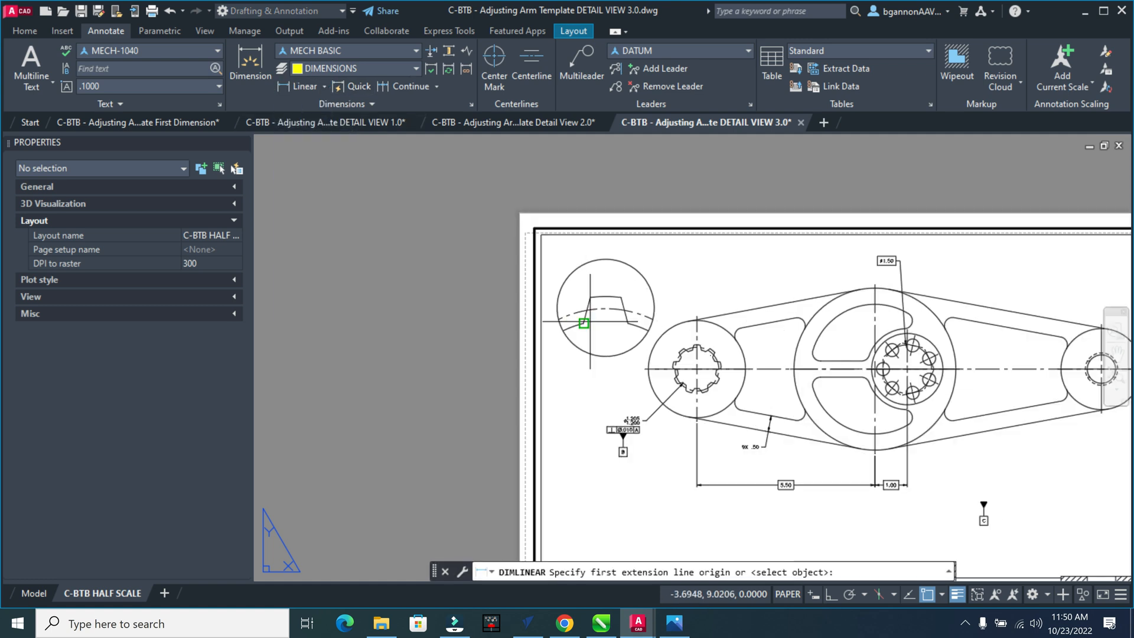
scroll(584, 323, "up", 2)
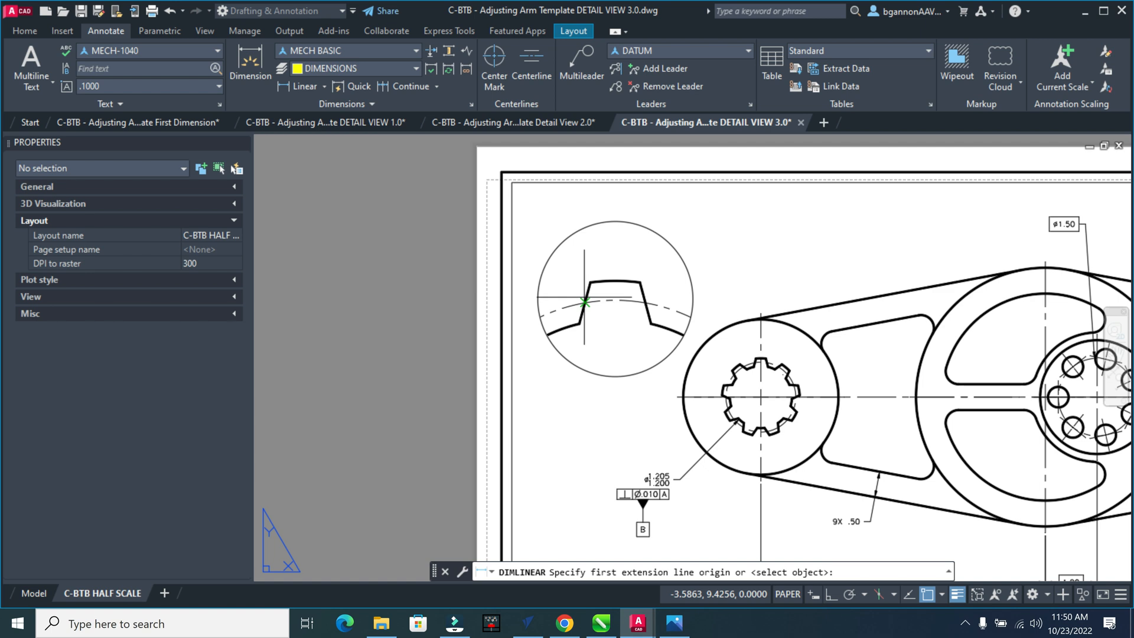
left_click(584, 302)
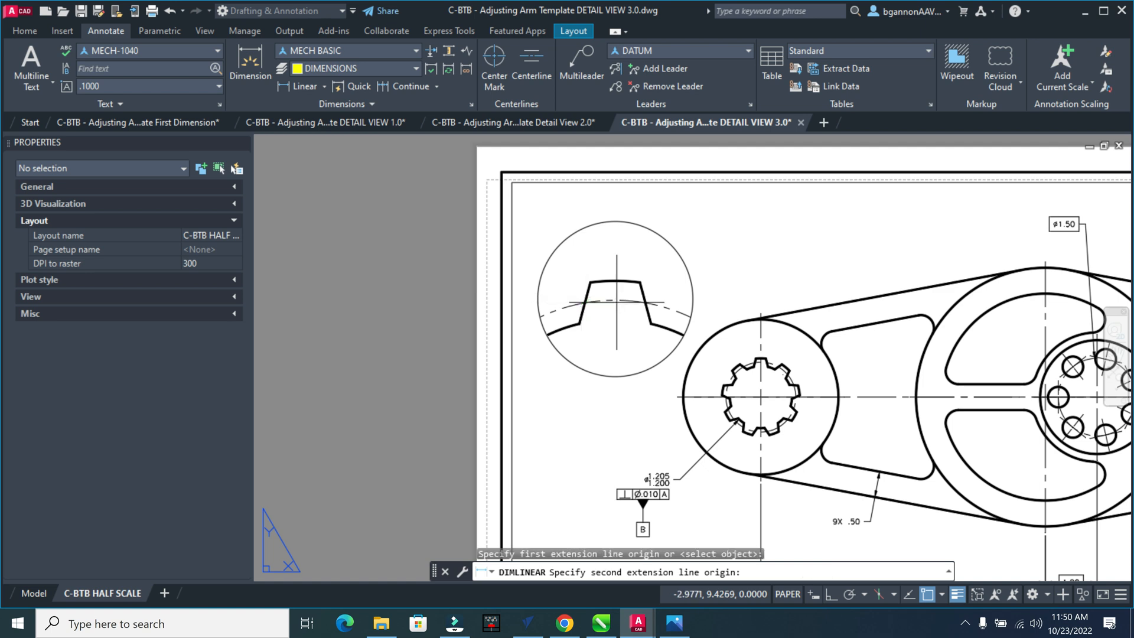
left_click(645, 300)
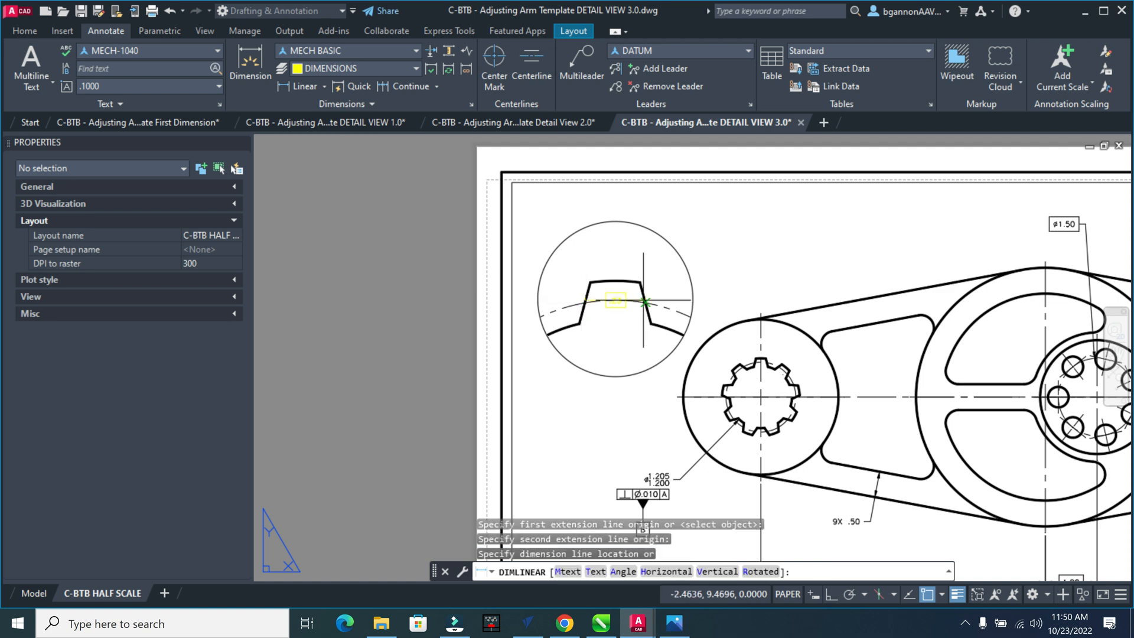
left_click(634, 198)
Apply the MECH LIMIT style to the tooth-width dimension and move its text outside the extension lines, to the left.
left_click(634, 199)
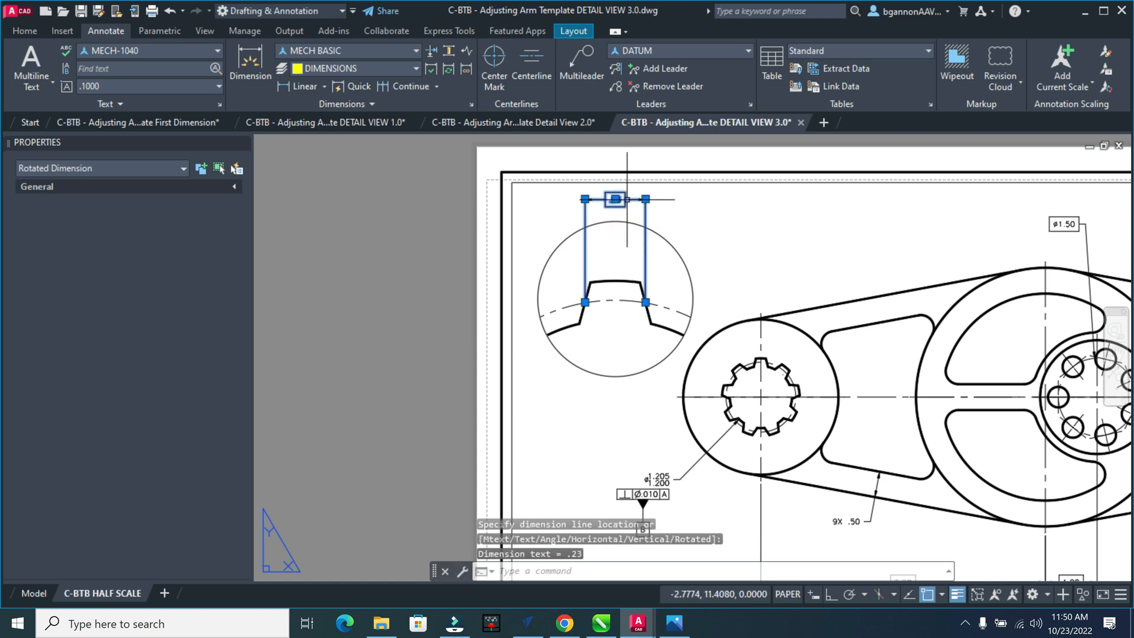
left_click(374, 52)
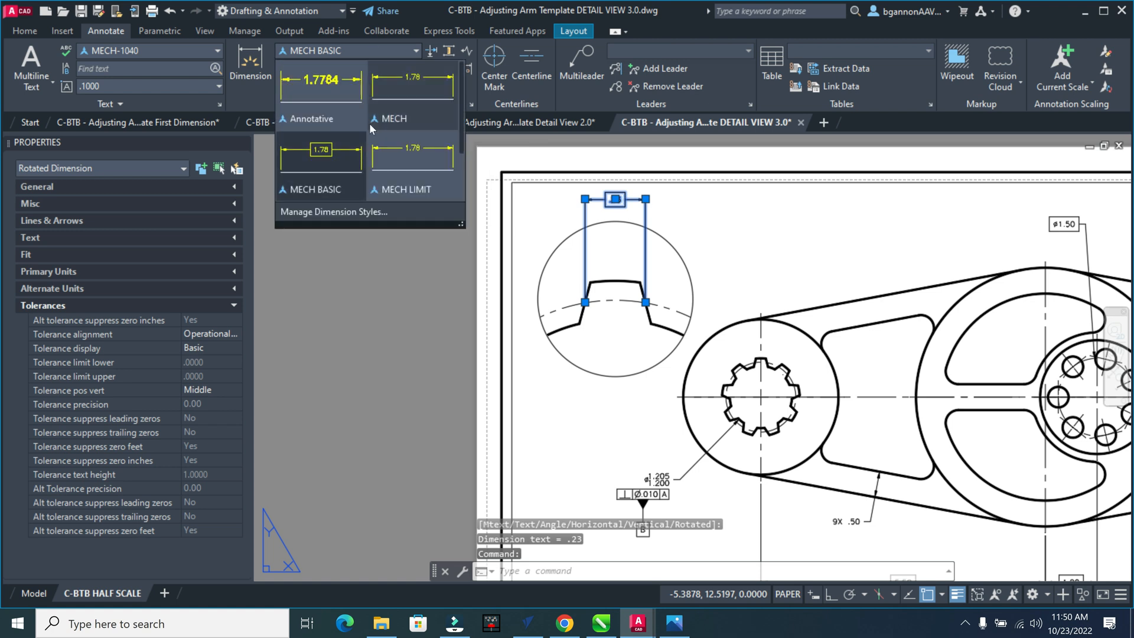
left_click(397, 170)
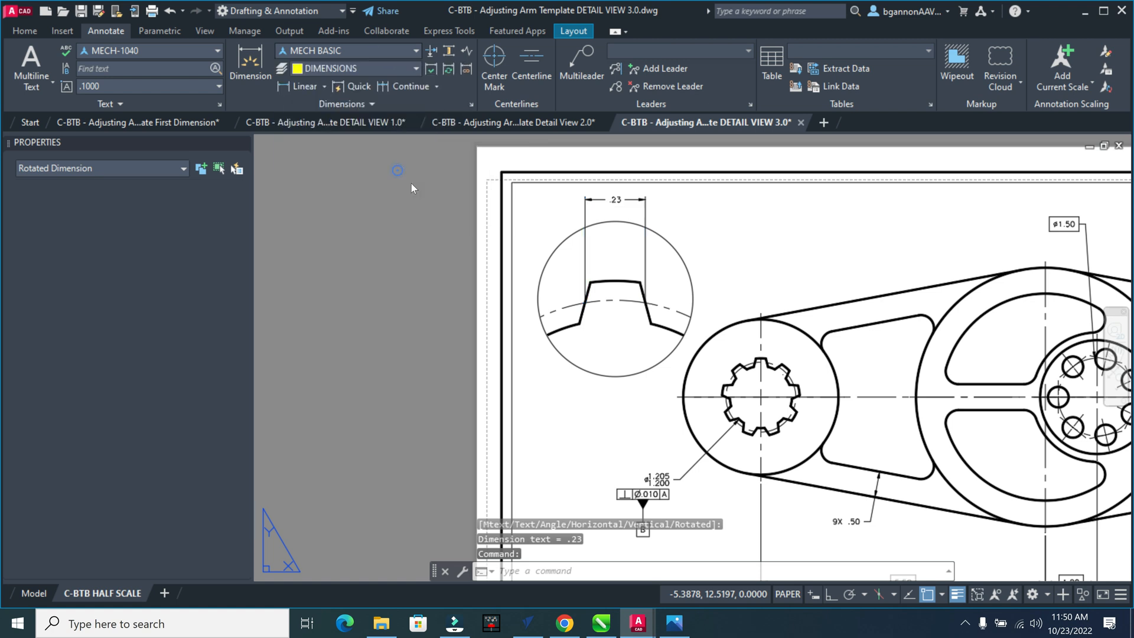
left_click(615, 198)
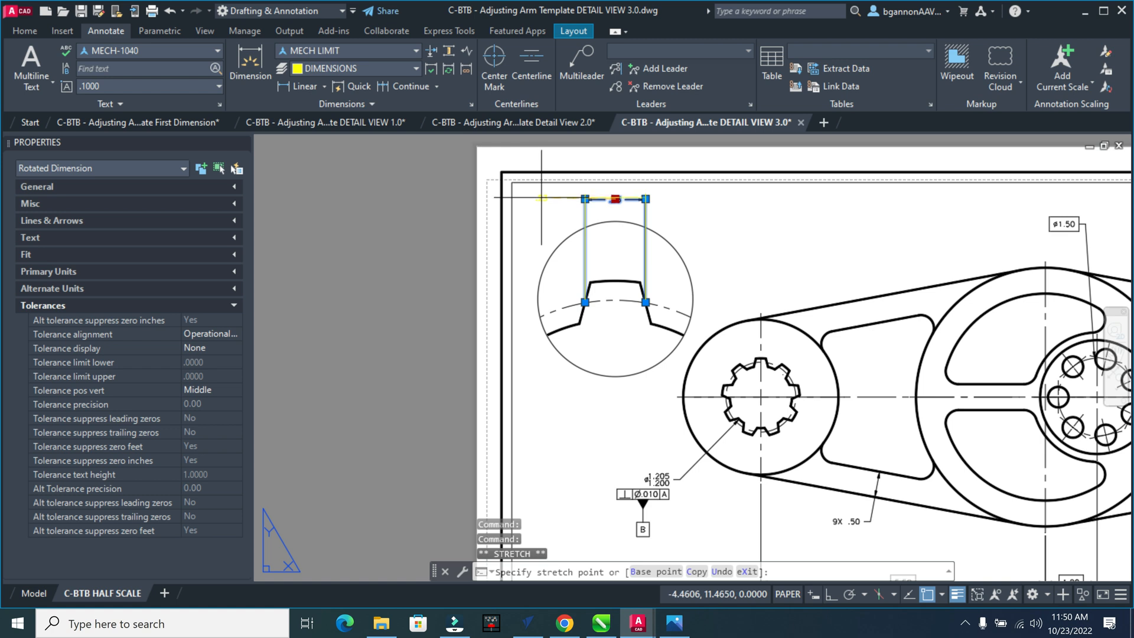
key("Escape")
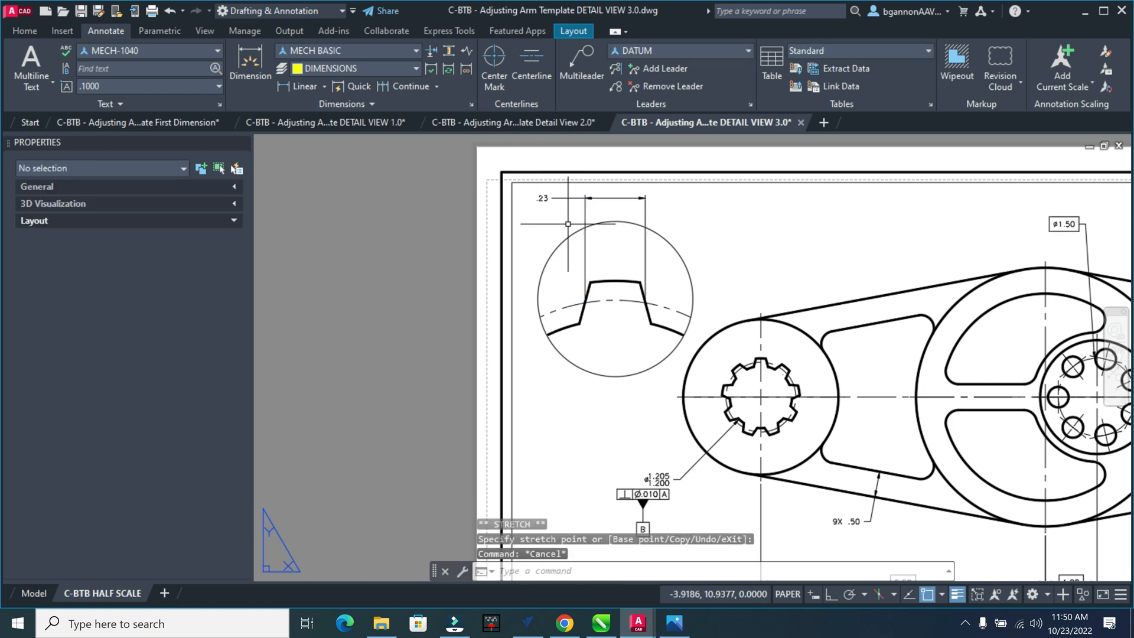
Set the tooth-width dimension's tolerance display to Limits with a tolerance precision of 0.000.
left_click(543, 198)
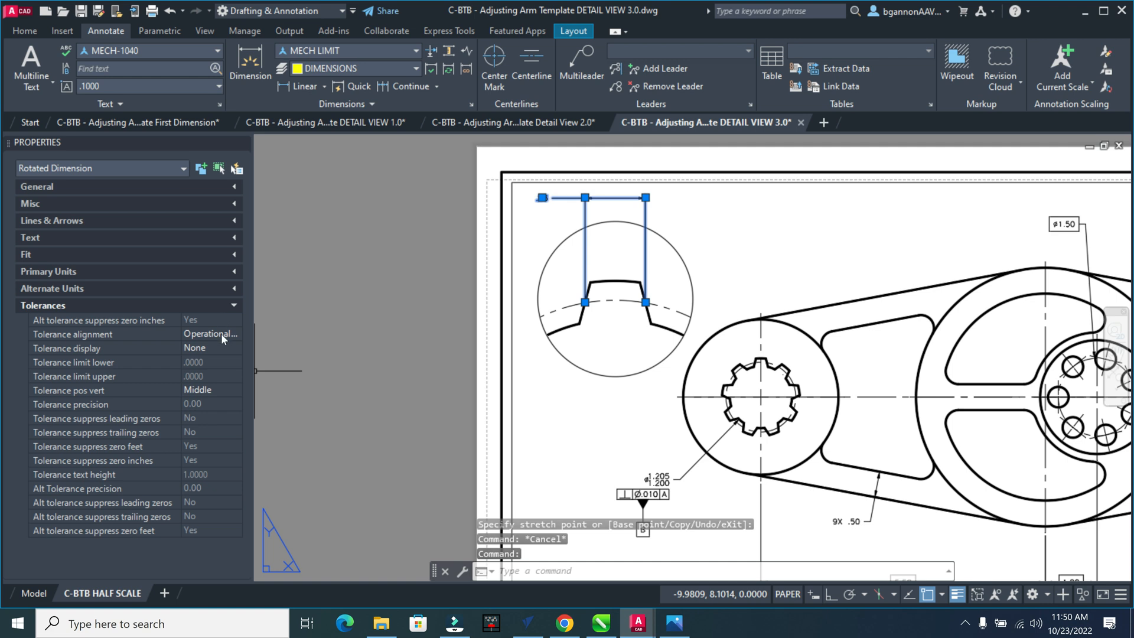
left_click(236, 350)
left_click(236, 348)
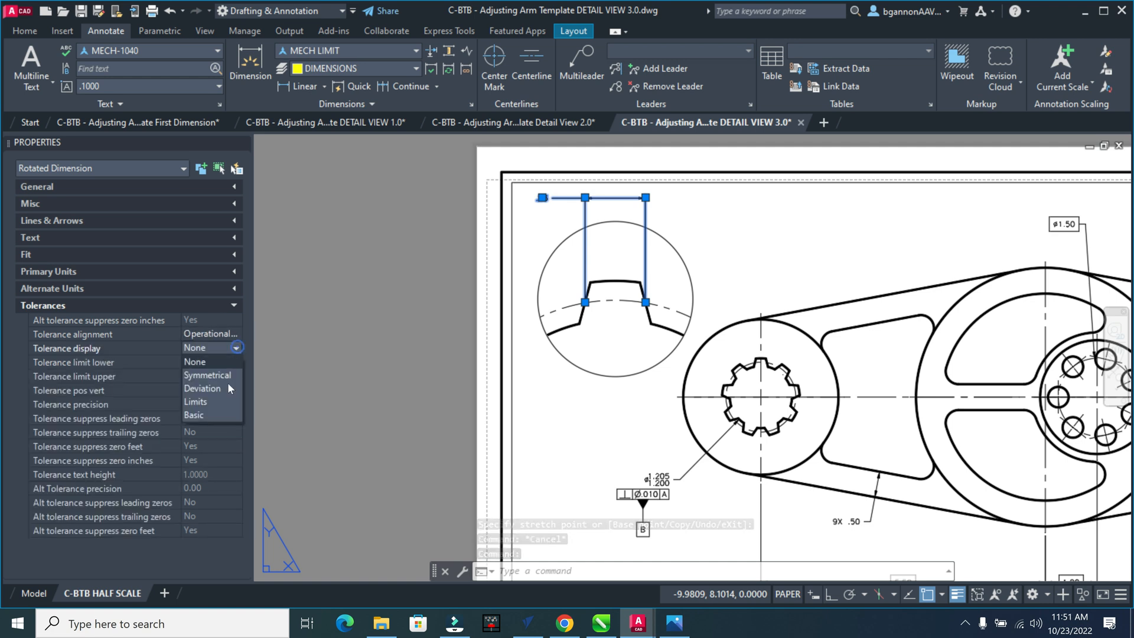
left_click(223, 398)
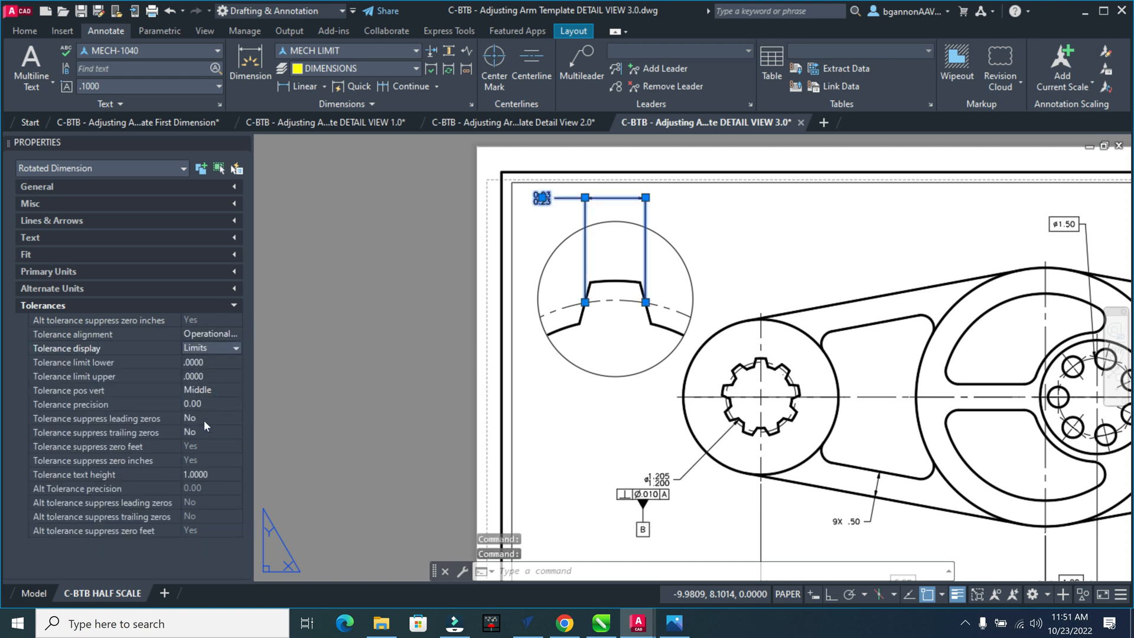
left_click(207, 402)
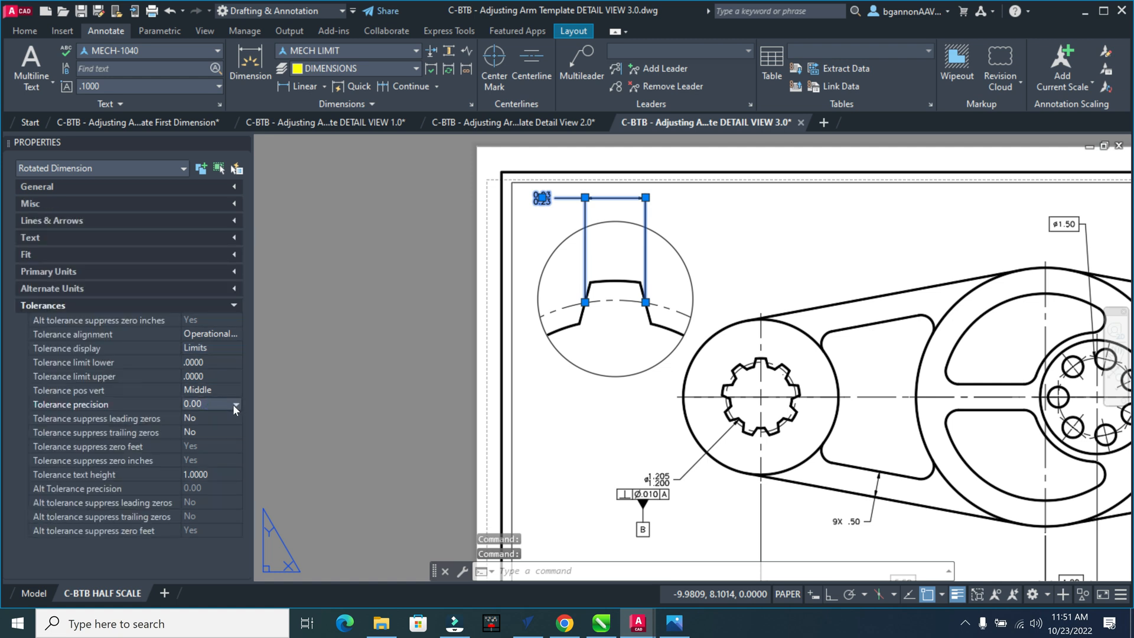
left_click(234, 403)
left_click(229, 456)
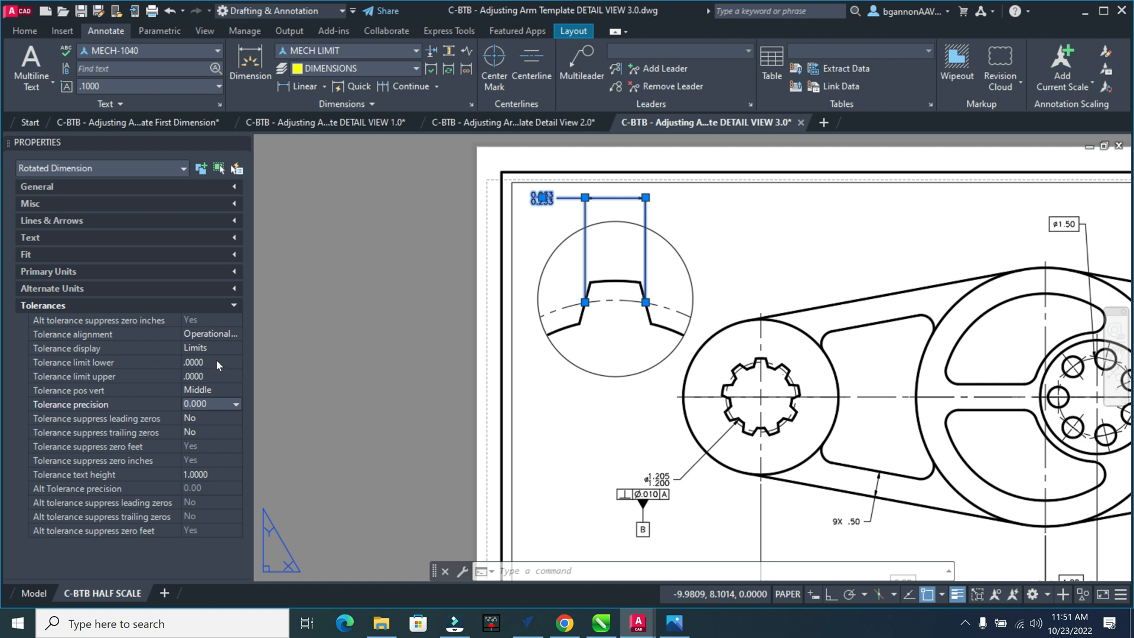
Set the tooth-width dimension's upper tolerance limit to .002.
left_click(215, 375)
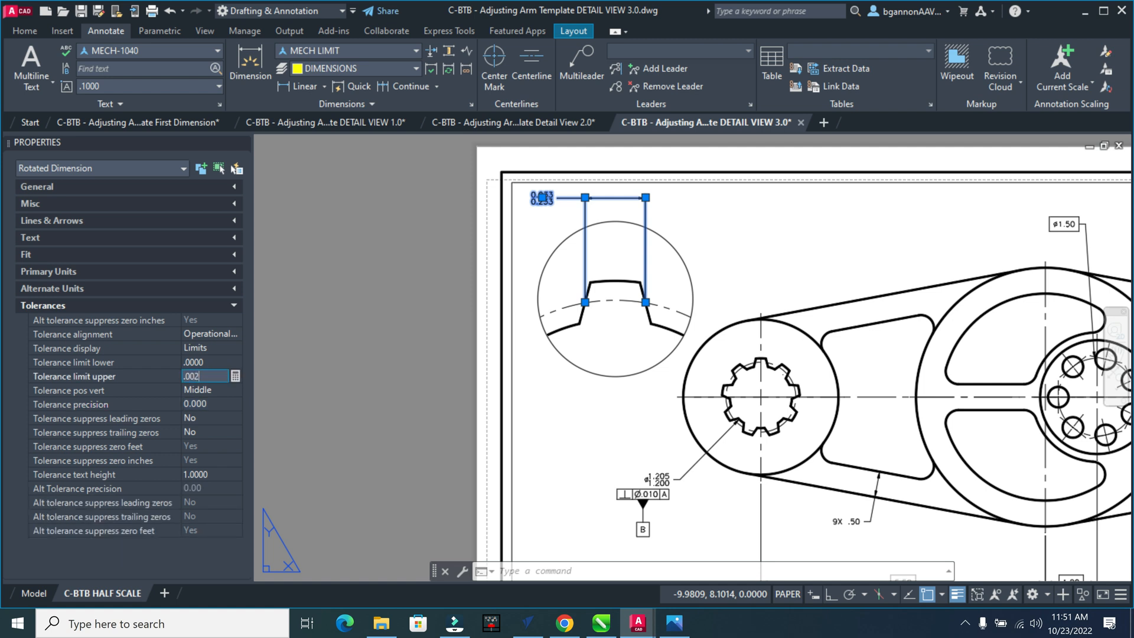
key("Return")
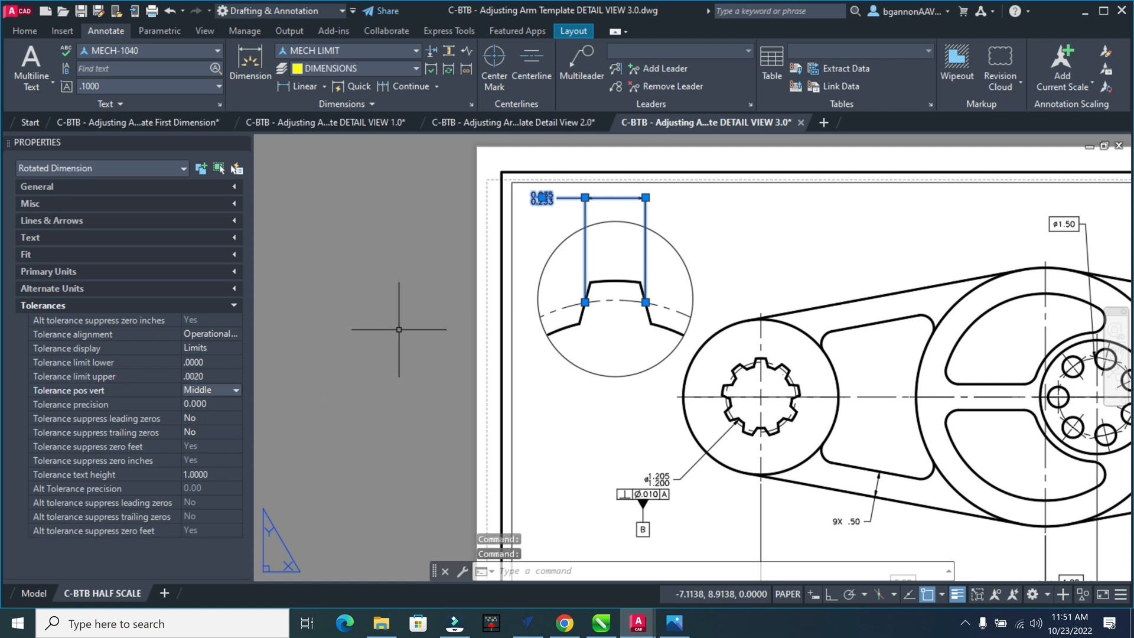
key("Escape")
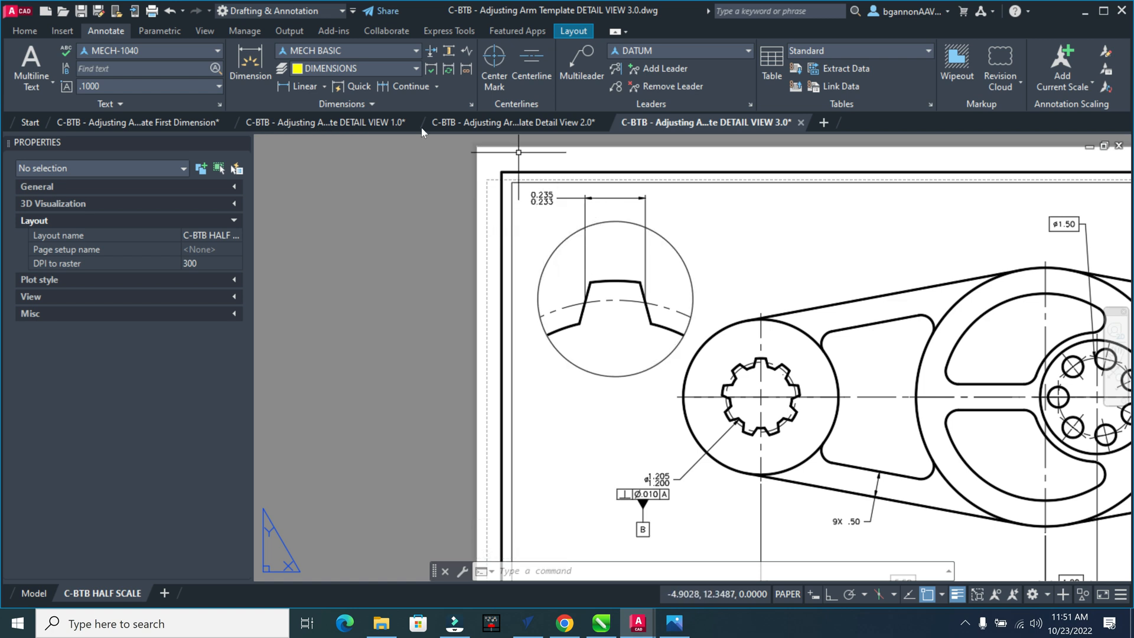
Create a position tolerance frame of .001 referencing datums A, B and C, and place it beneath the tooth-width limit dimension's text.
left_click(343, 105)
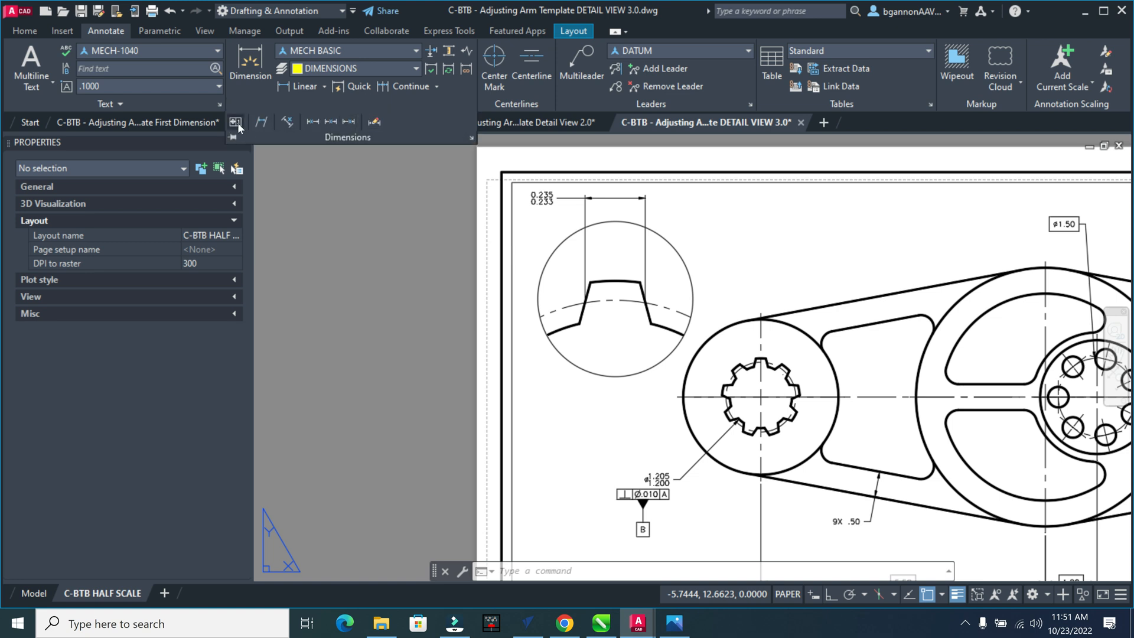
left_click(237, 122)
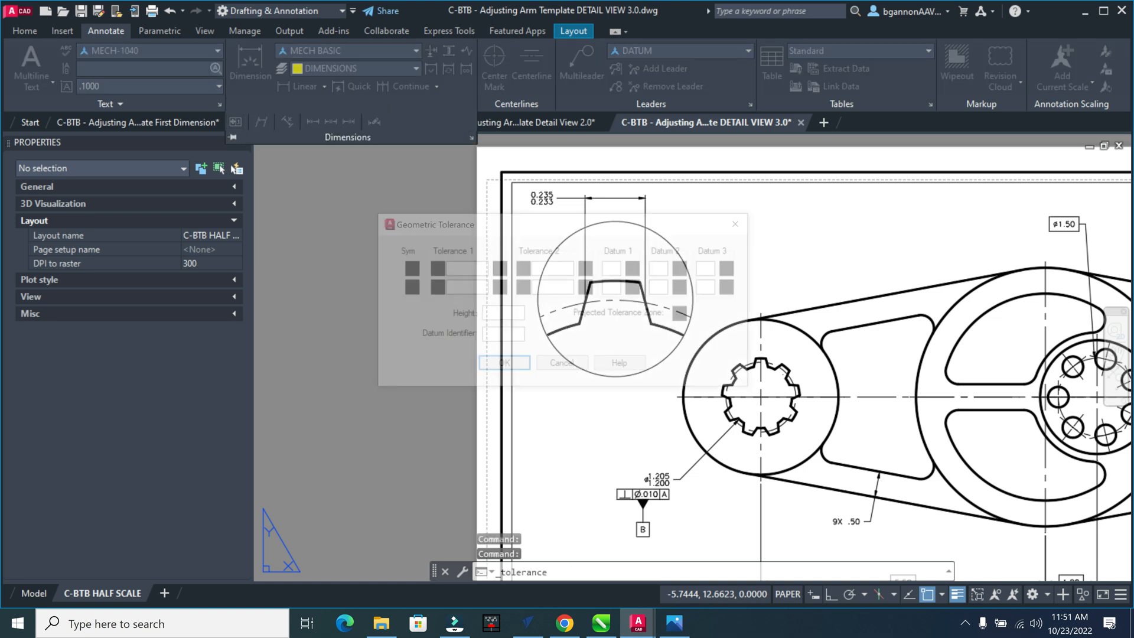
left_click(414, 271)
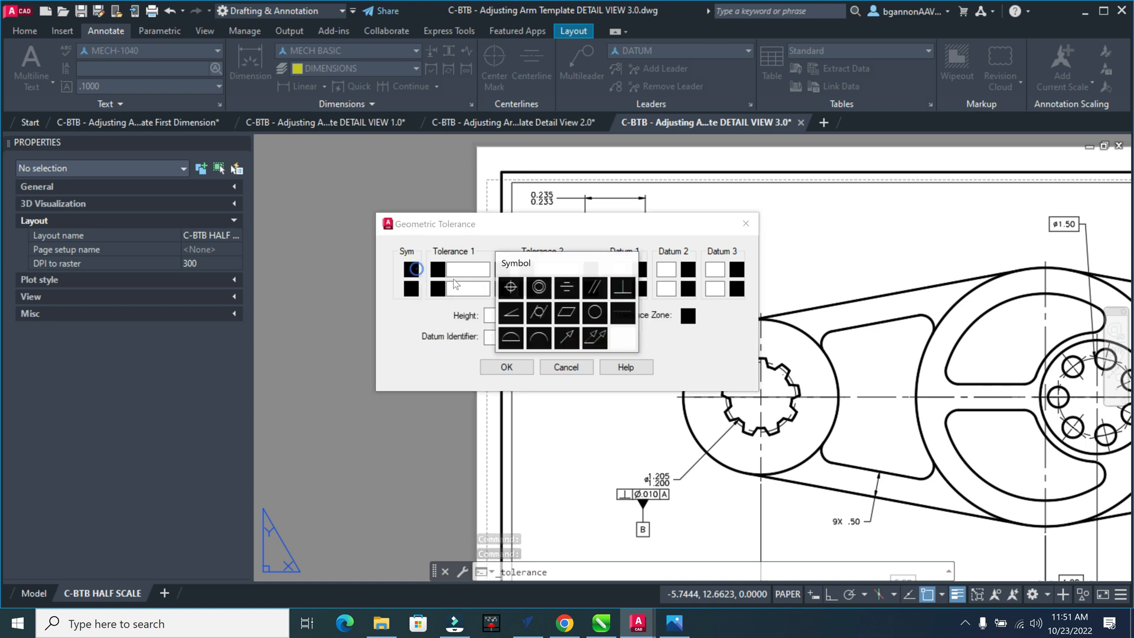
left_click(509, 288)
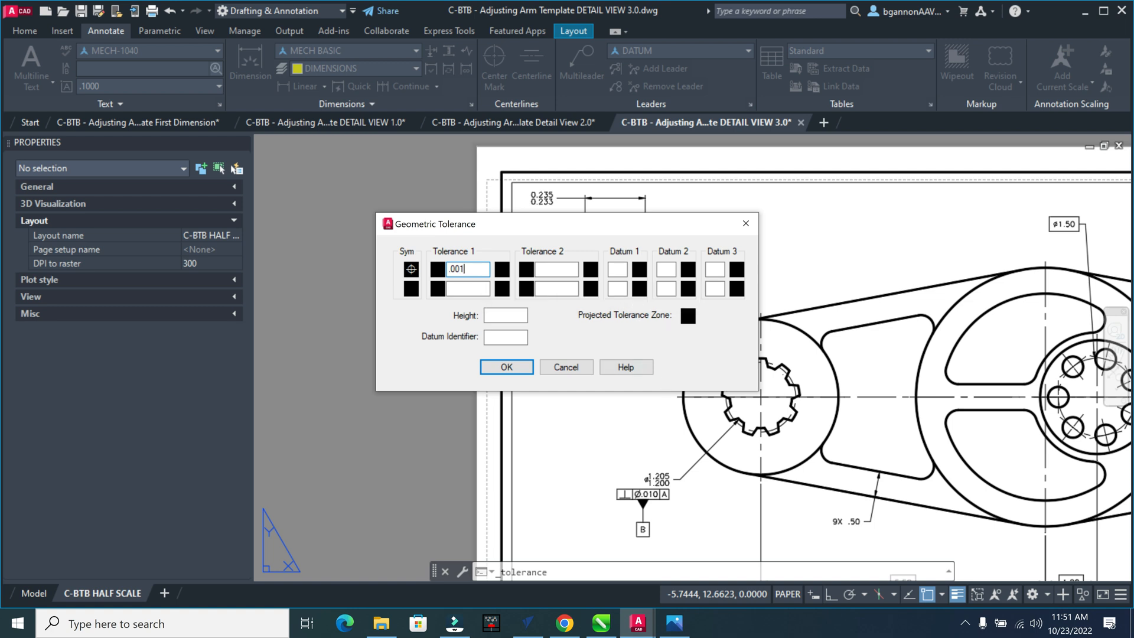
left_click(623, 268)
key("Return")
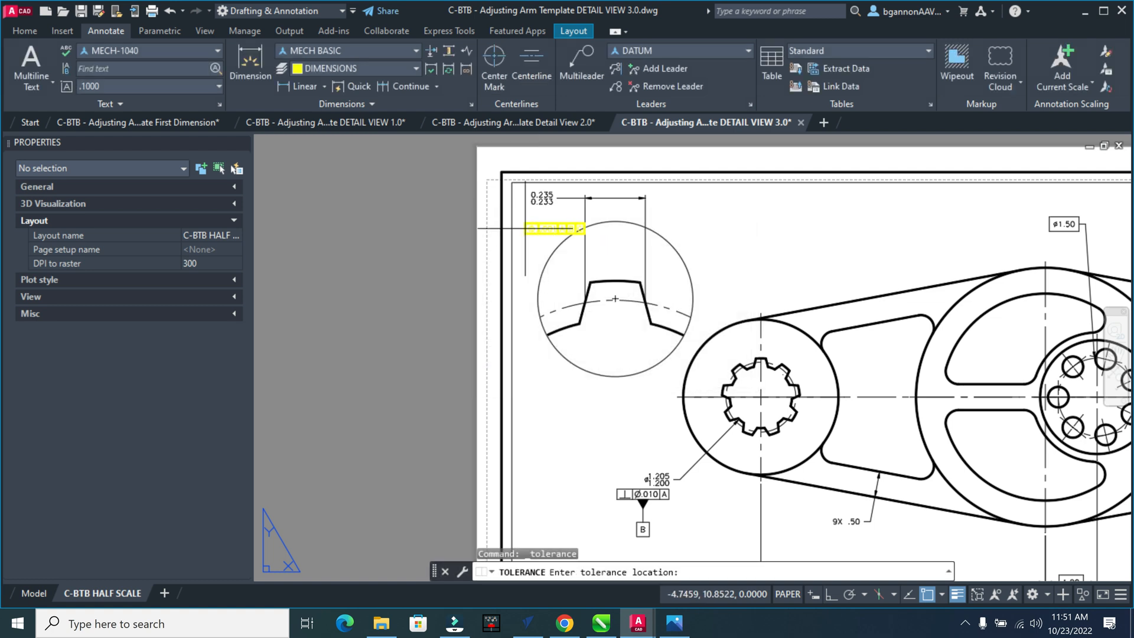
scroll(520, 212, "up", 4)
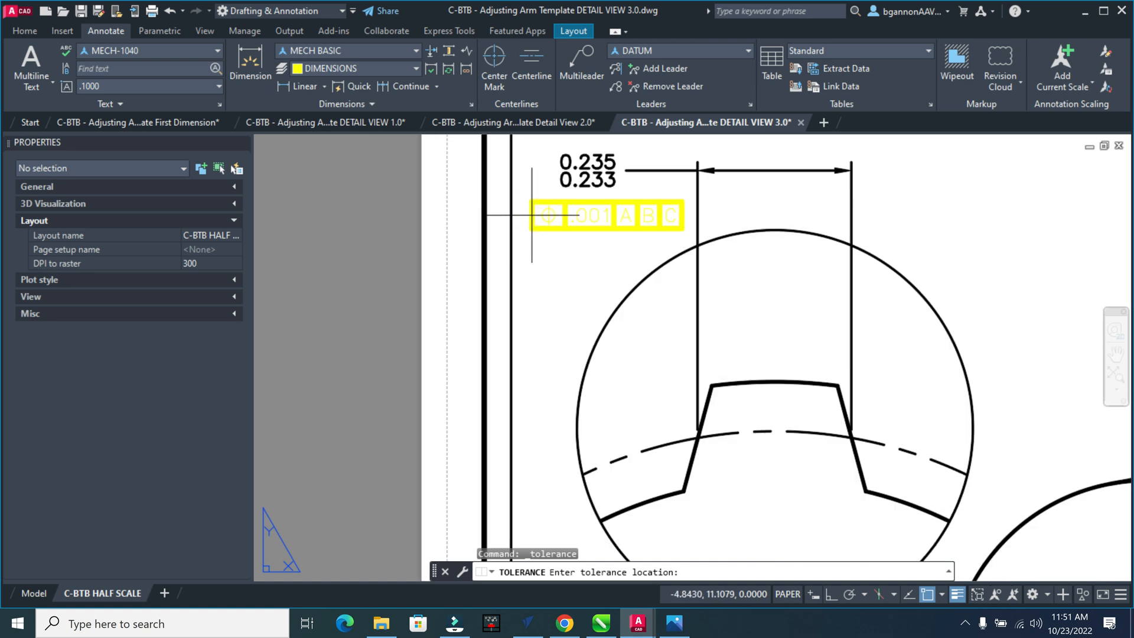
left_click(529, 212)
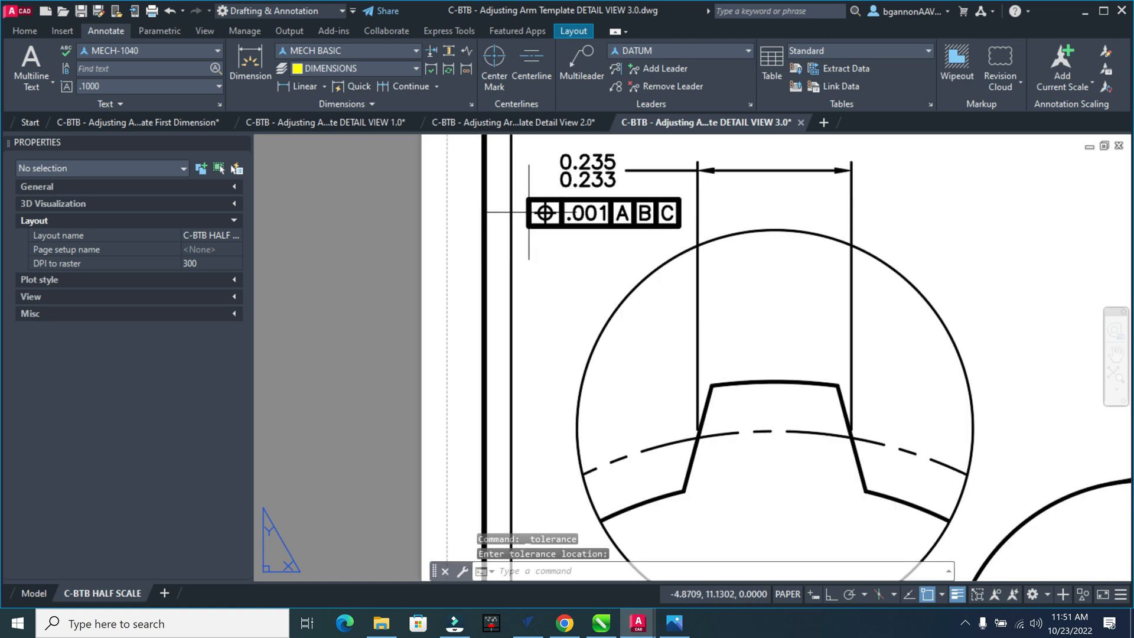
key("Escape")
Move the tooth-width dimension's text closer to its nearer extension line, and turn object snap off.
left_click(579, 169)
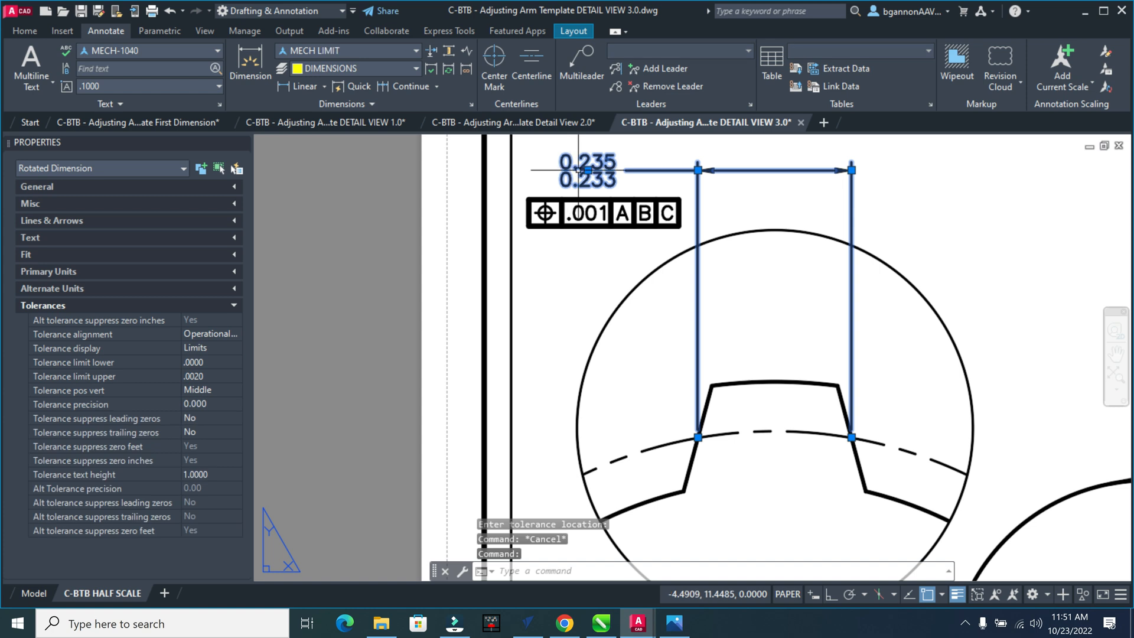
left_click(588, 170)
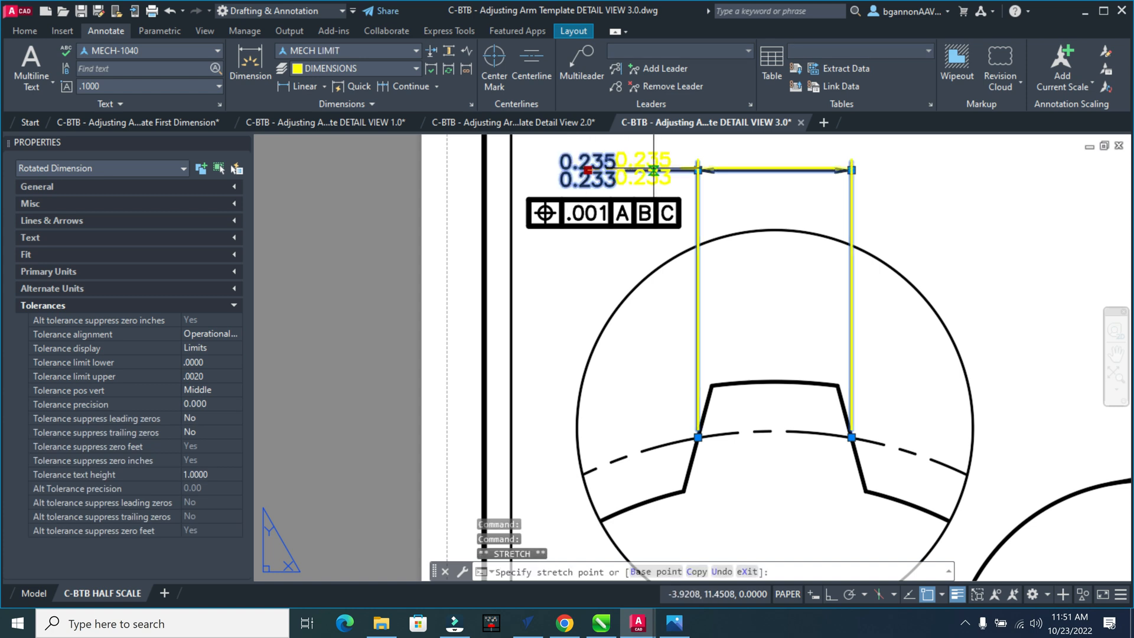
left_click(670, 172)
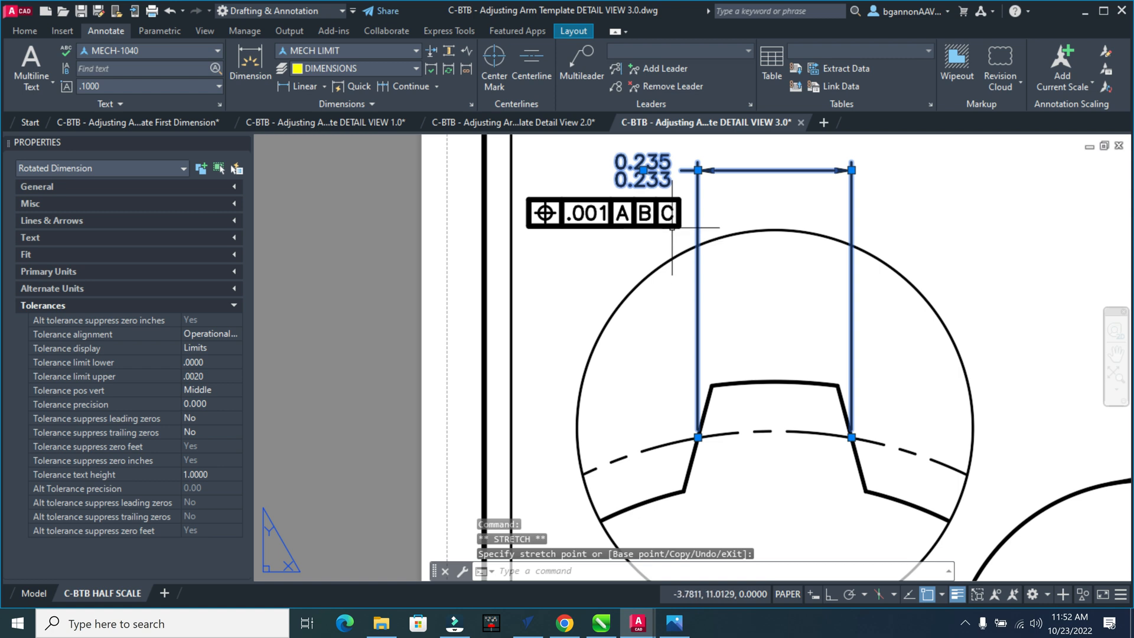
key("F3")
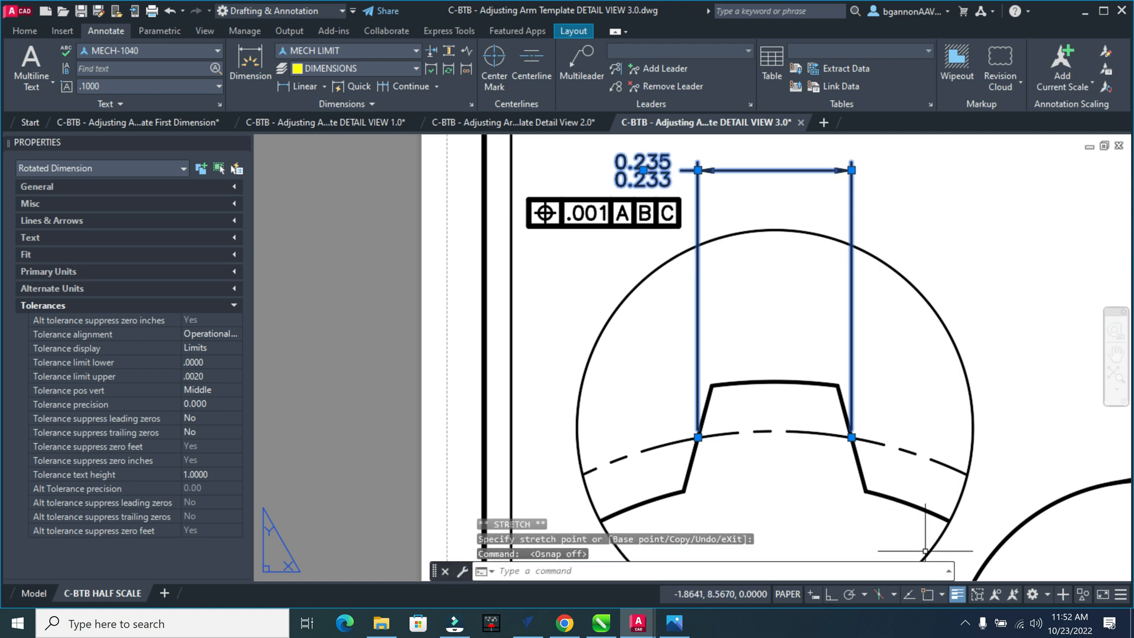
left_click(644, 171)
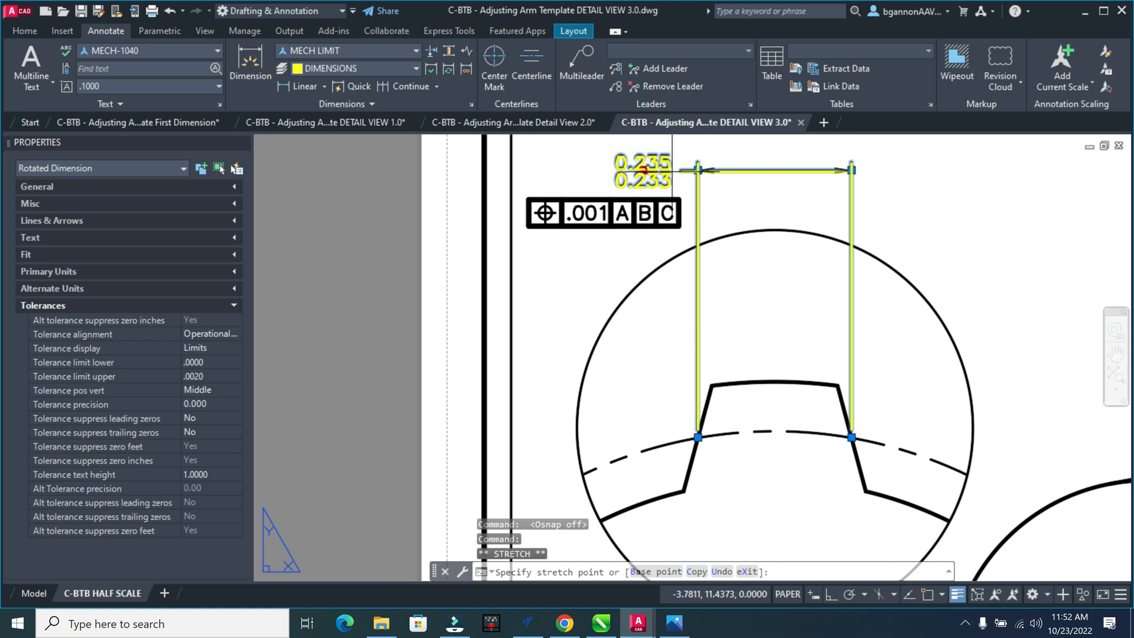
key("Escape")
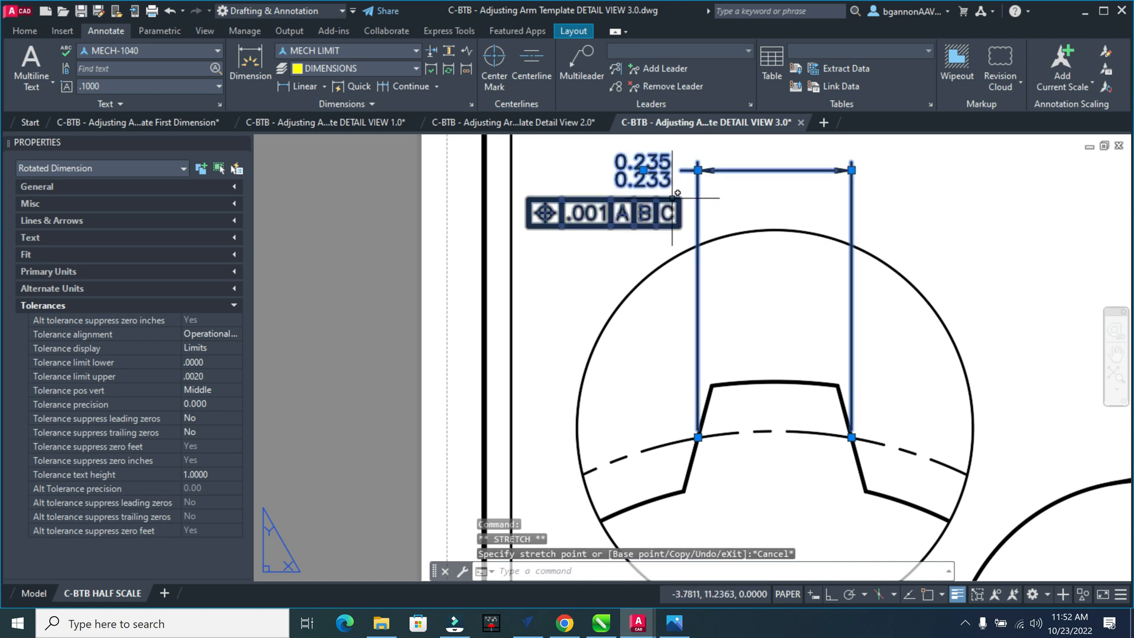
left_click(679, 216)
type("m")
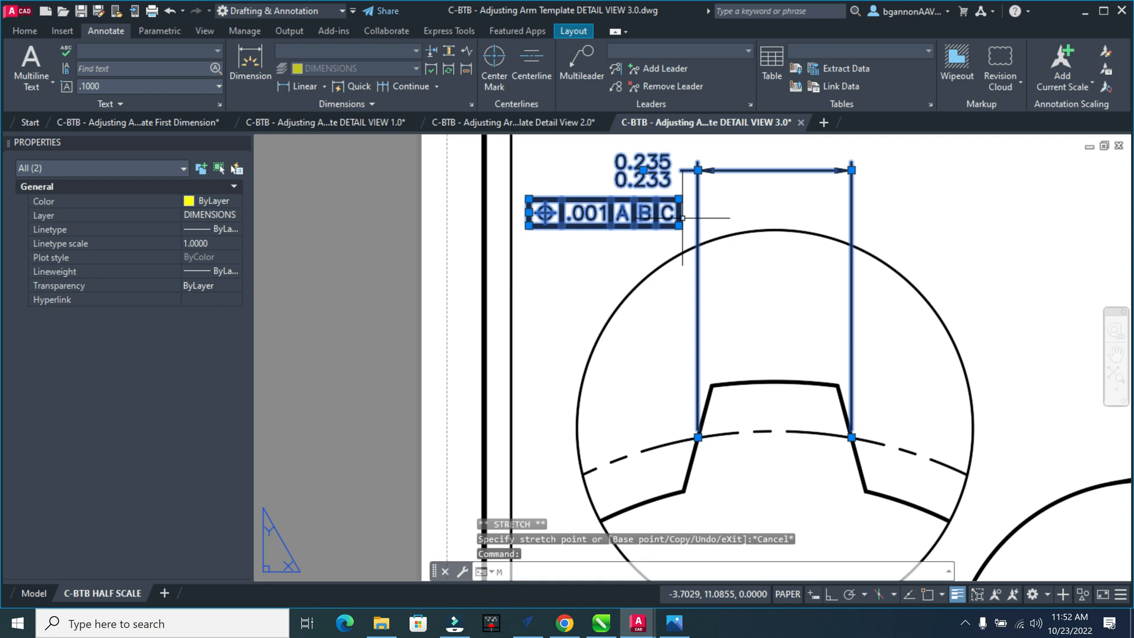
key("Return")
key("Escape")
Move the position tolerance frame slightly up and left so its end lines up beneath the tooth-width dimension's text.
left_click(680, 221)
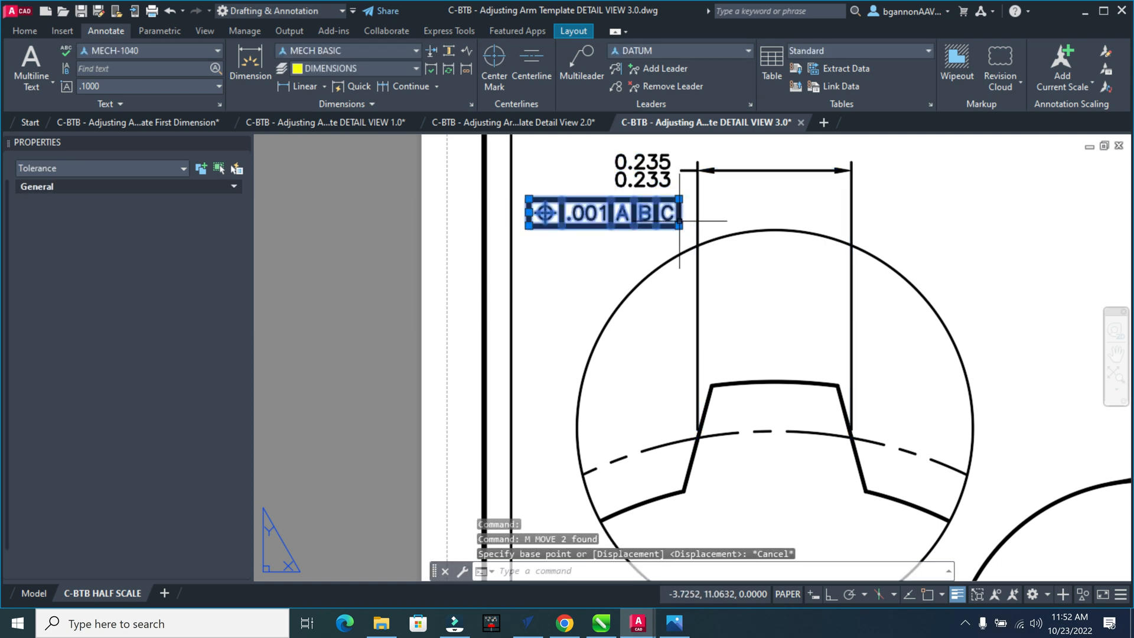
type("m")
key("Return")
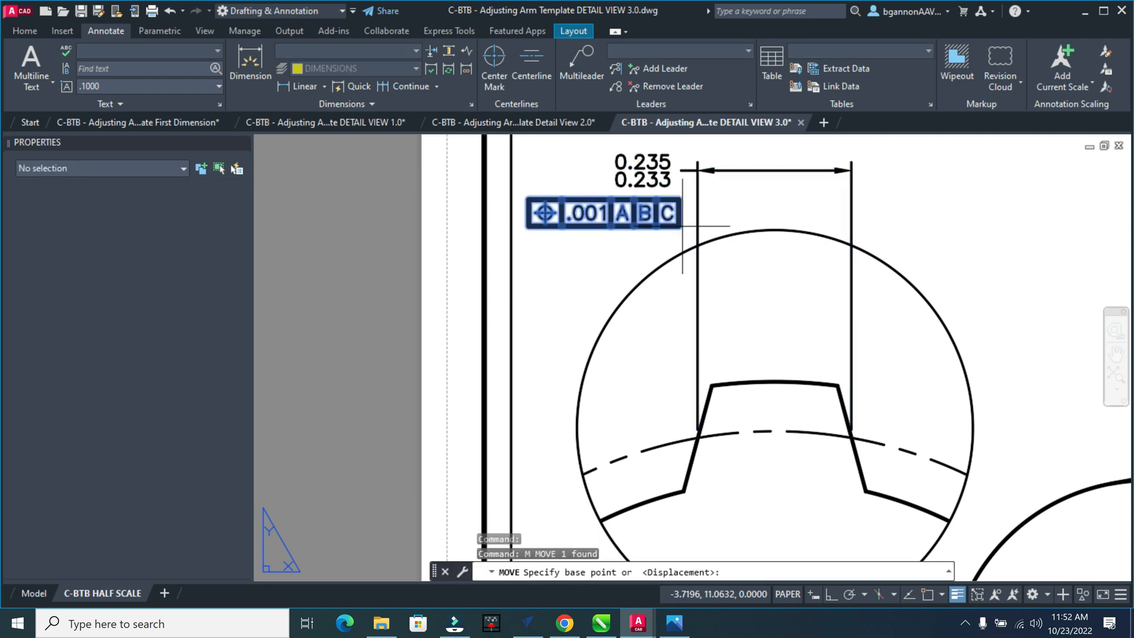
left_click(680, 218)
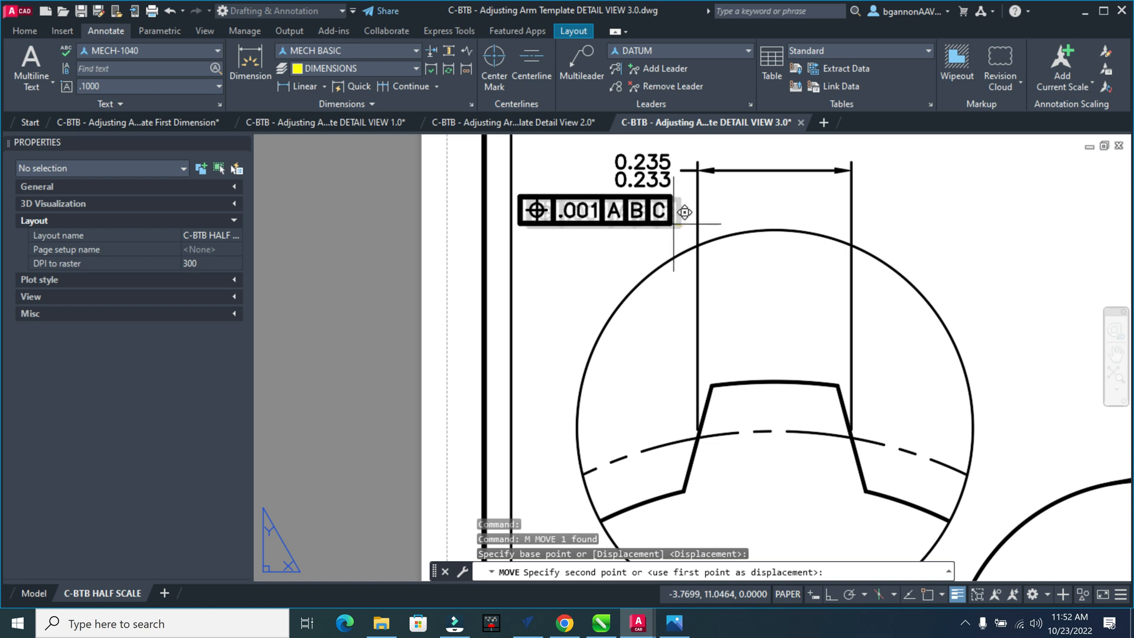
key("Escape")
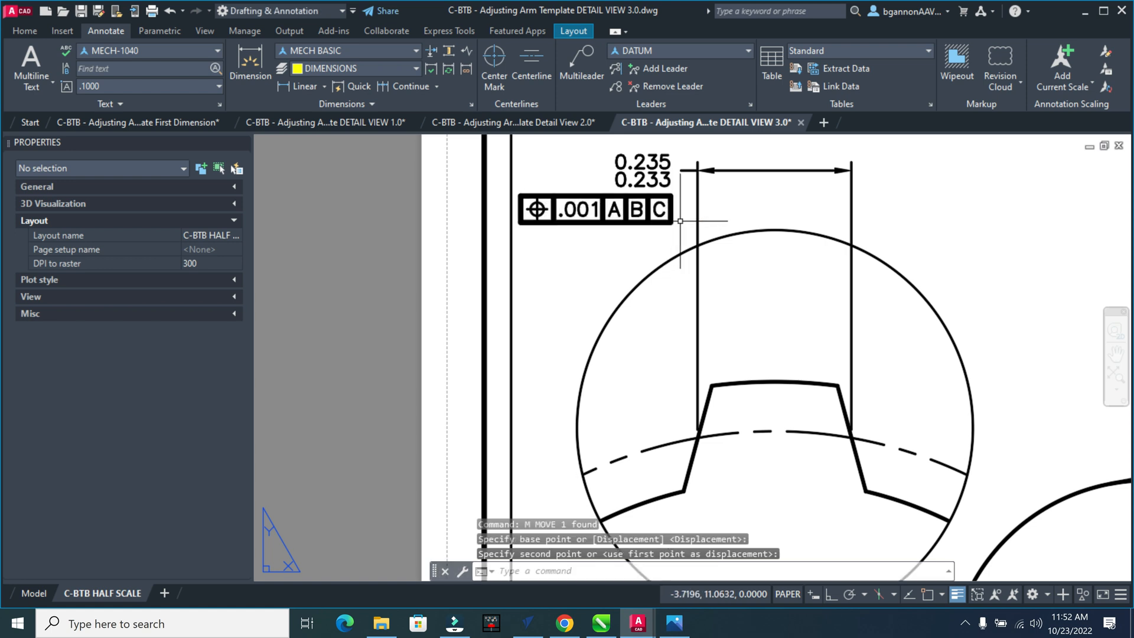
Add an angular dimension between the two sloped flanks of the enlarged tooth, placed below the tooth inside the detail circle.
scroll(685, 213, "down", 2)
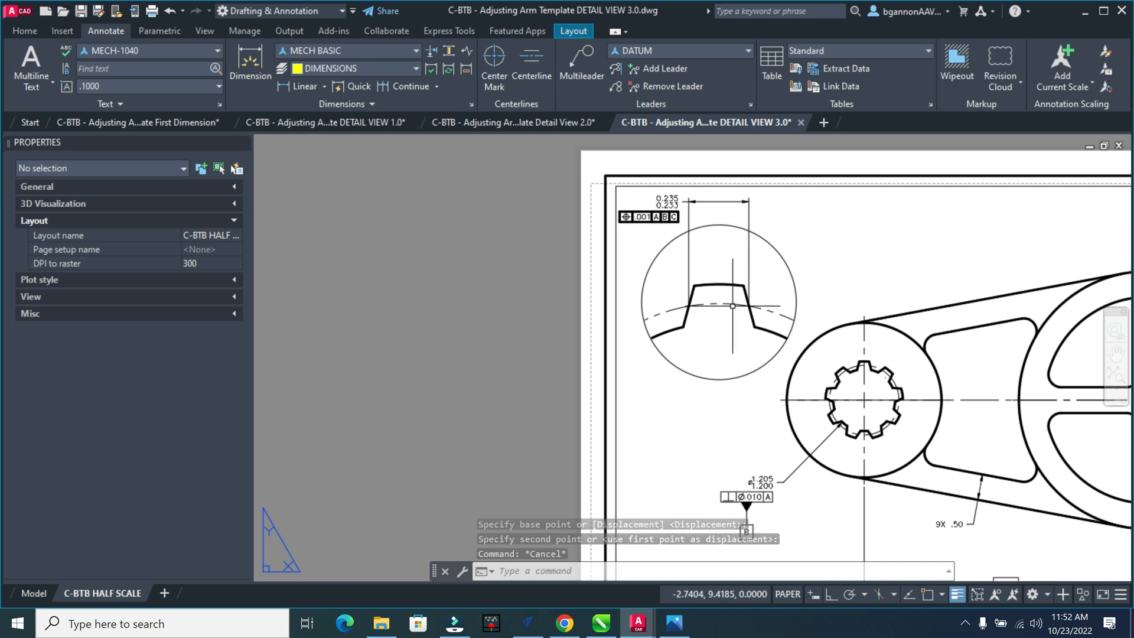
left_click(324, 86)
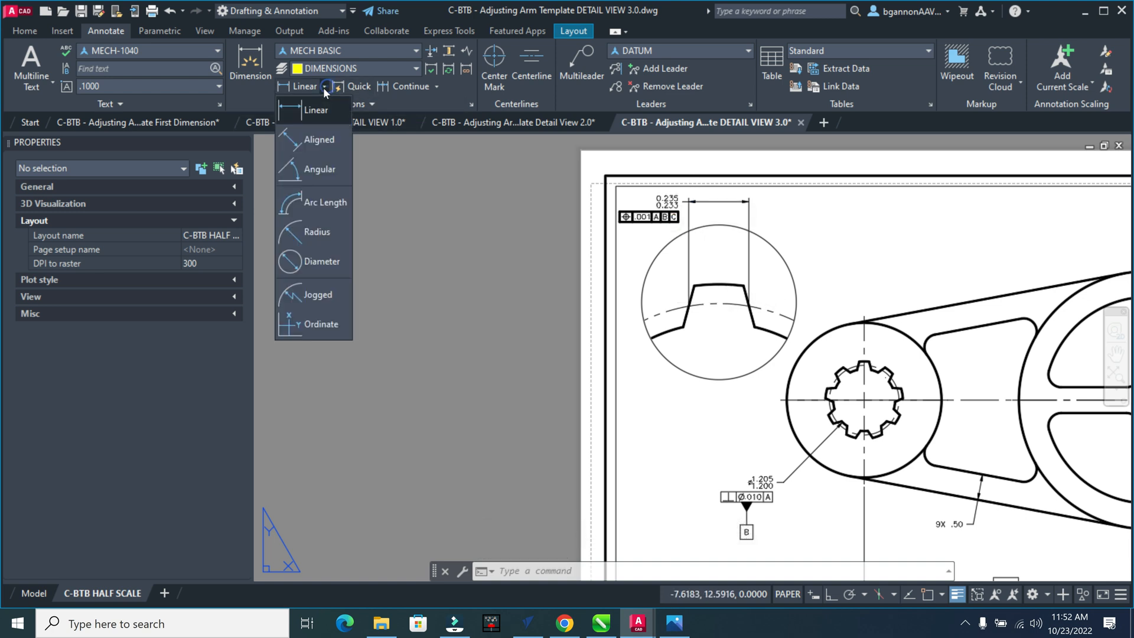
left_click(313, 169)
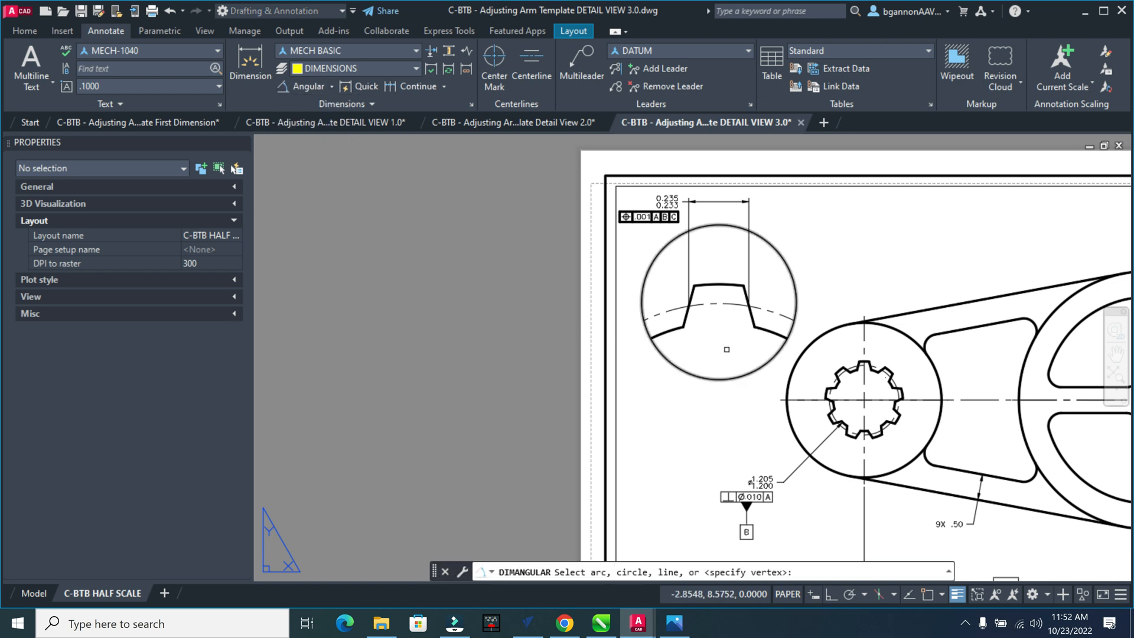
left_click(685, 321)
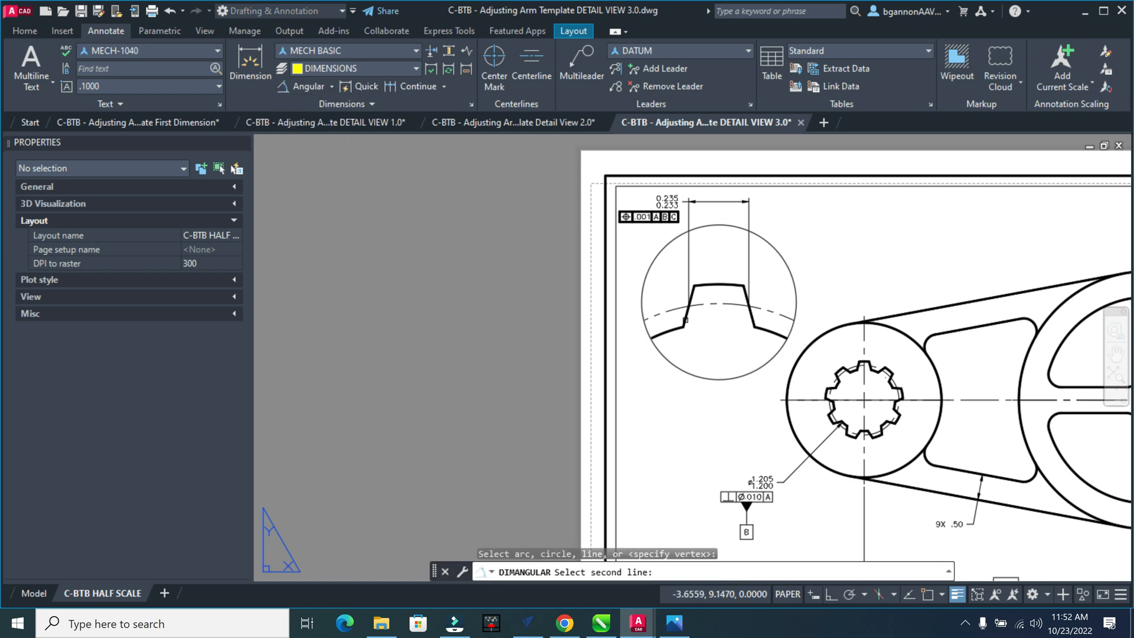
left_click(752, 317)
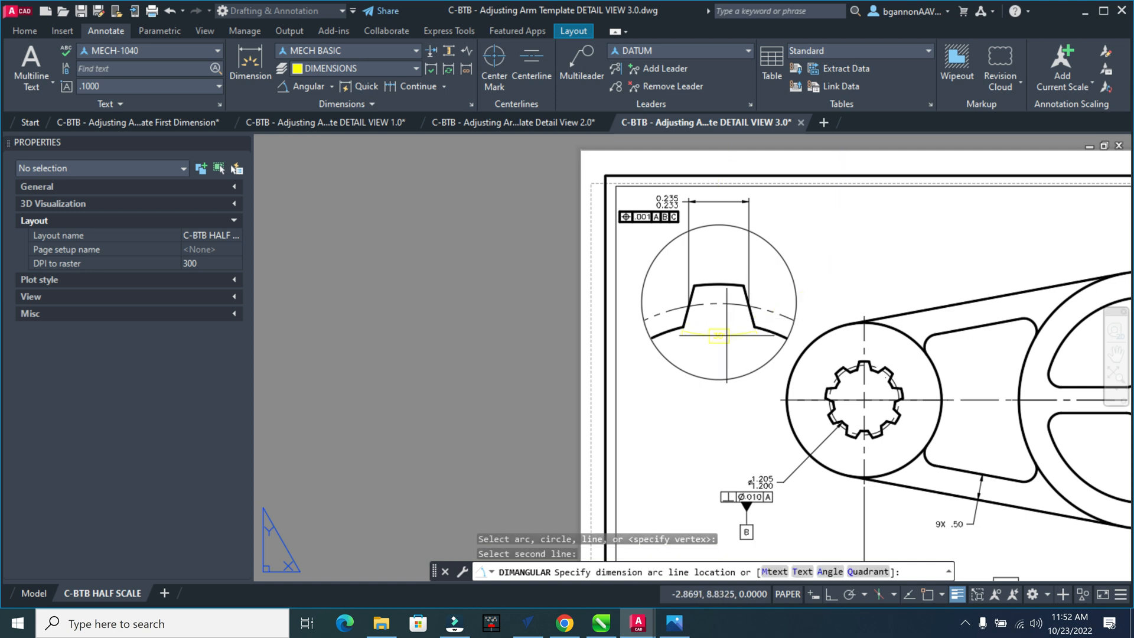
left_click(723, 355)
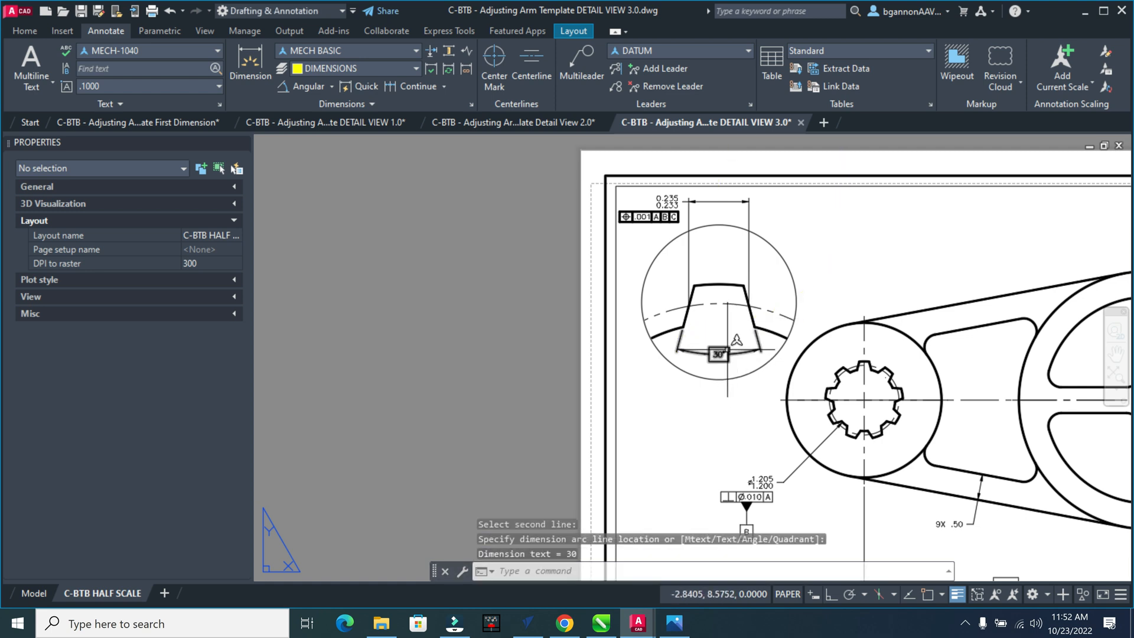
Apply the MECH LIMIT dimension style to the tooth's angular dimension.
left_click(728, 350)
left_click(357, 51)
left_click(413, 152)
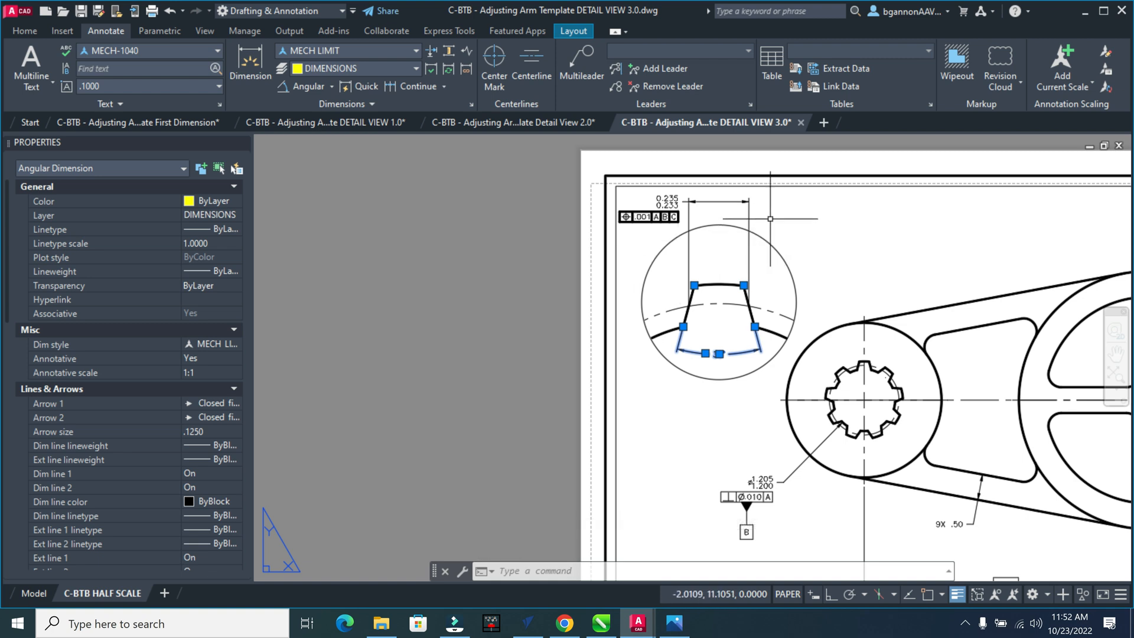
key("Escape")
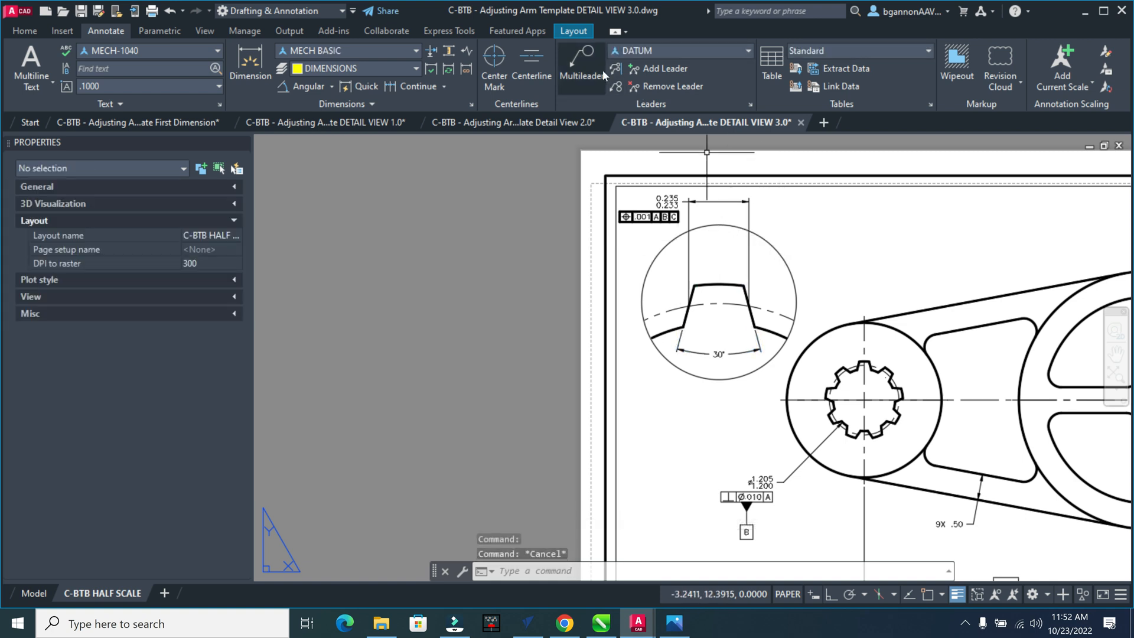
Add a MECH-style multileader from the enlarged tooth's right flank to the upper right outside the detail circle, reading ALL SPLINE SURFACES.
left_click(654, 51)
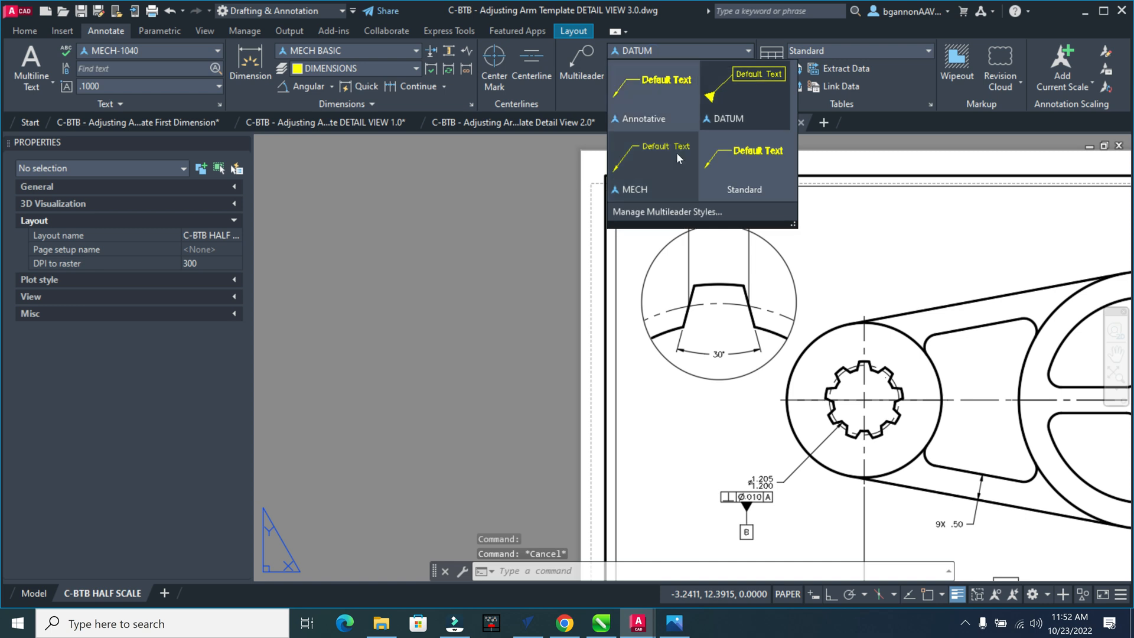
left_click(675, 152)
left_click(580, 76)
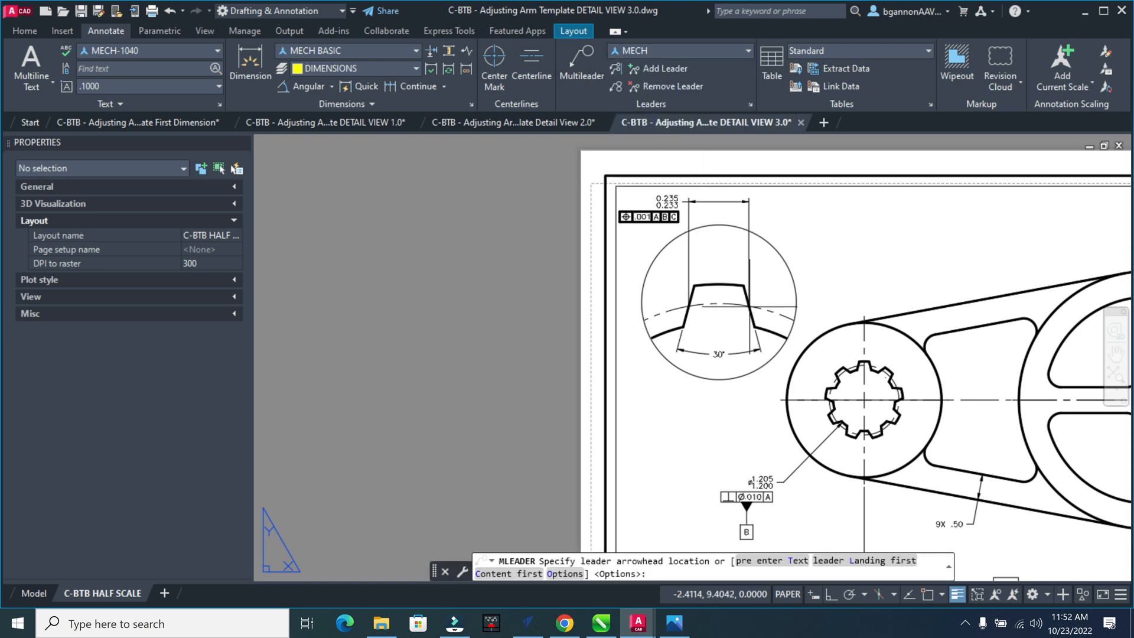
right_click(751, 313, "shift")
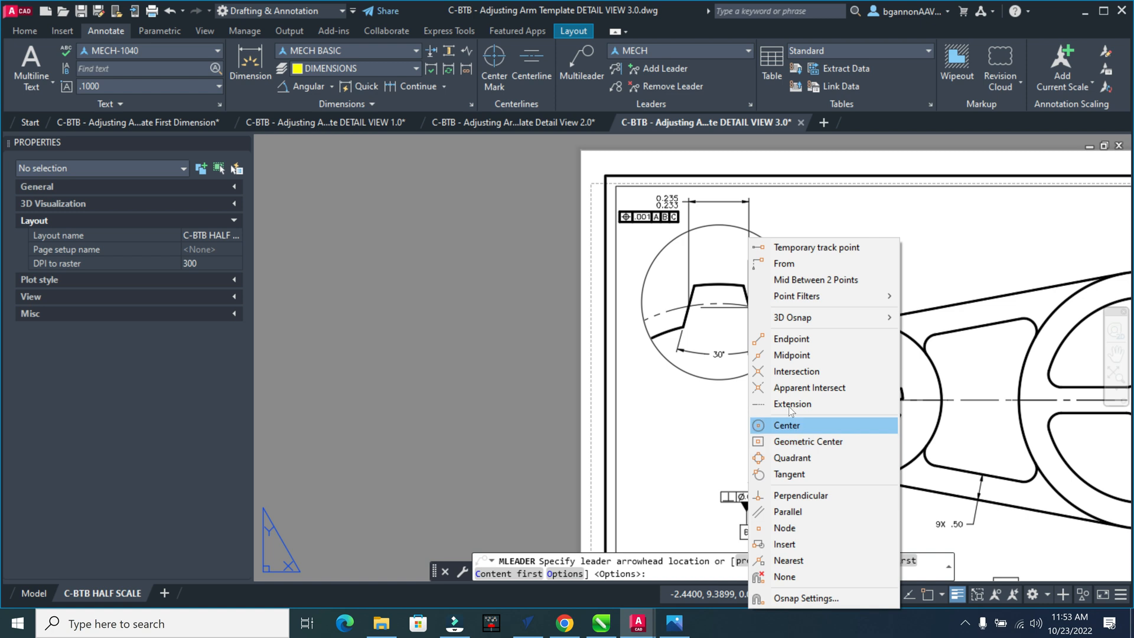
left_click(795, 561)
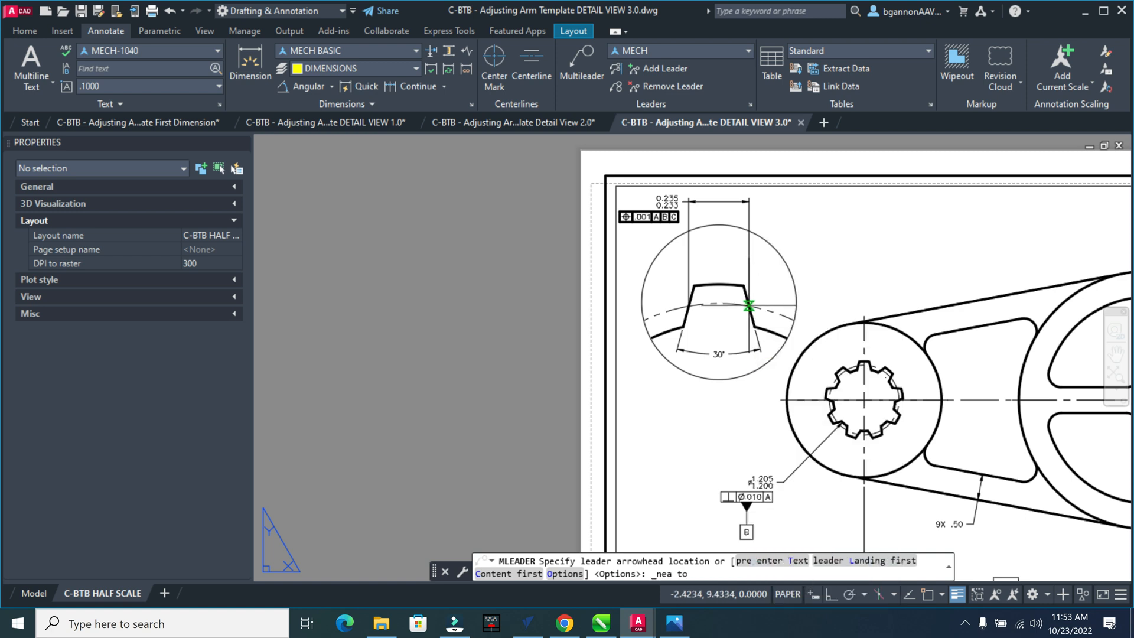
left_click(751, 303)
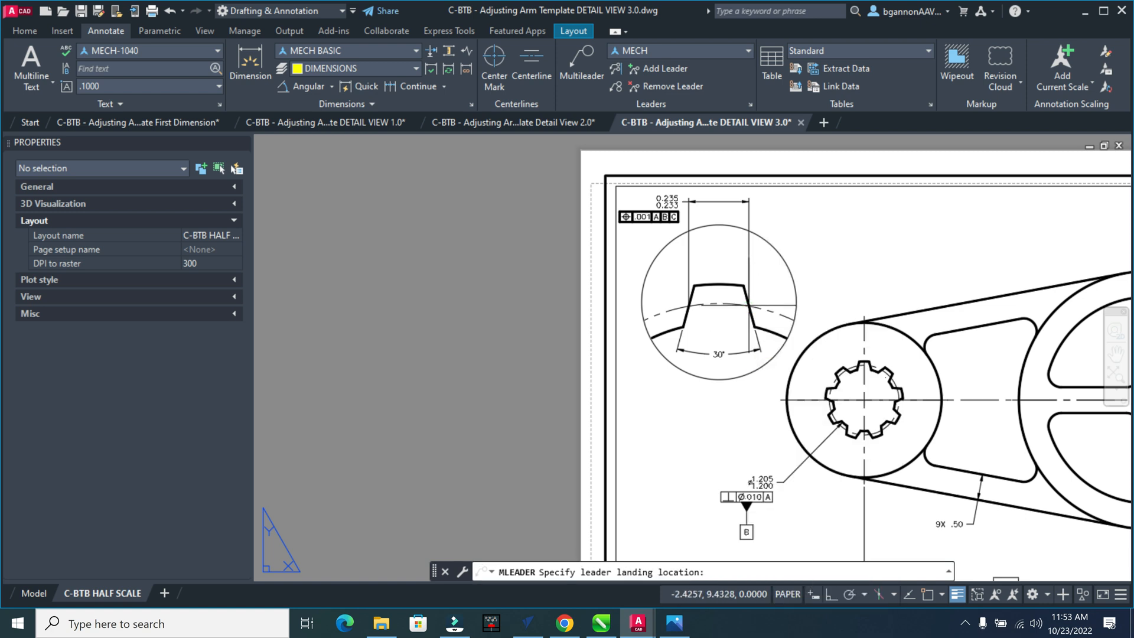
left_click(822, 211)
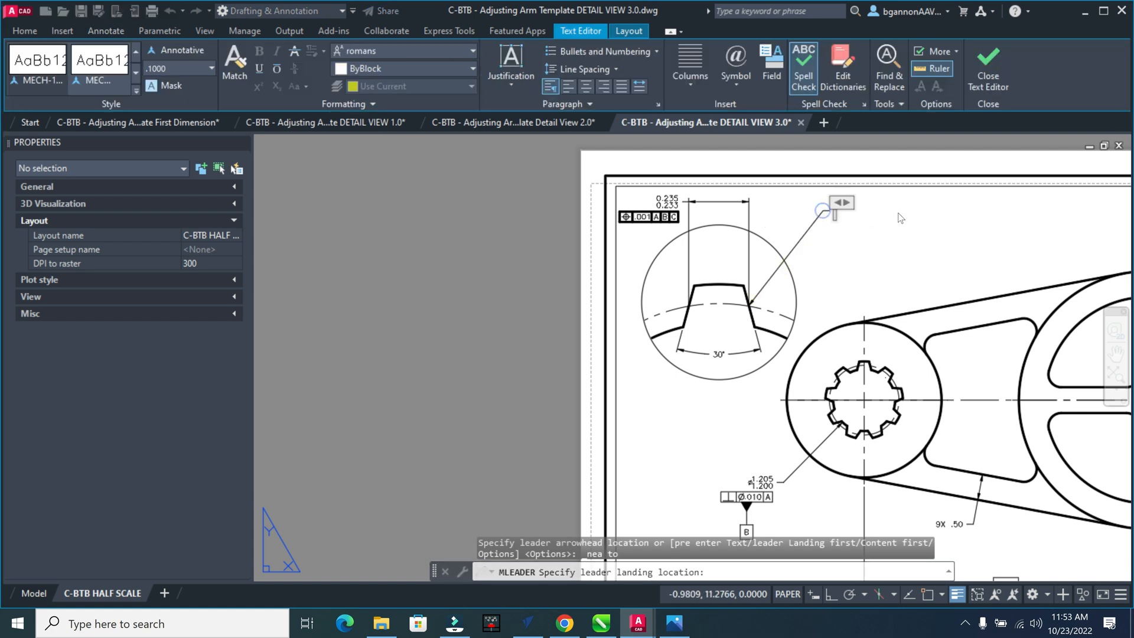
type("ALL")
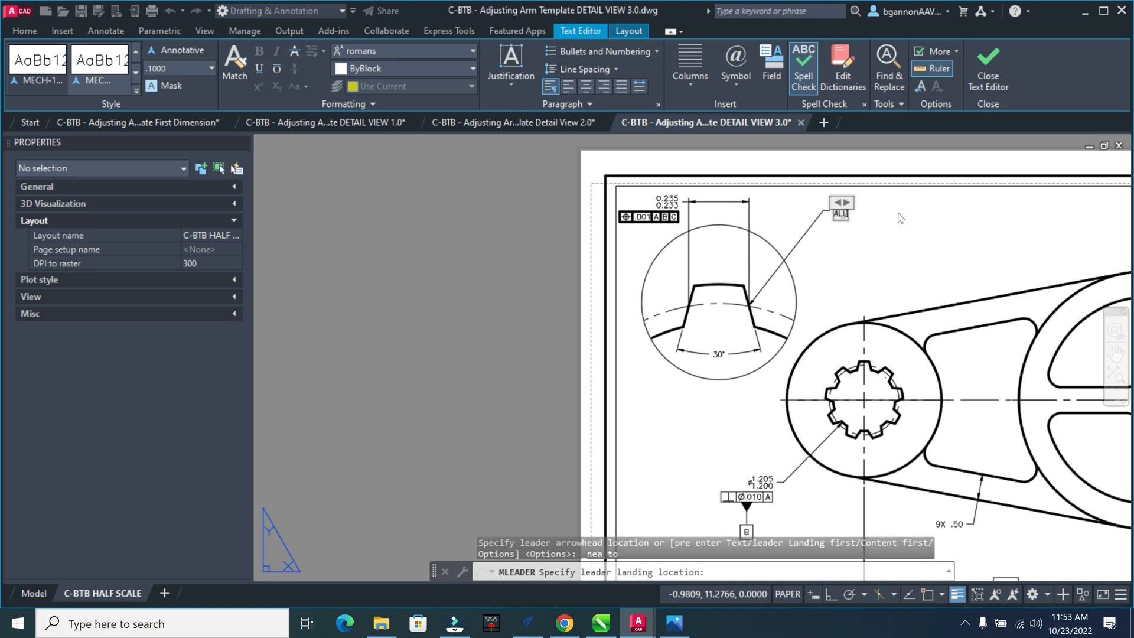
type(" SURFACES")
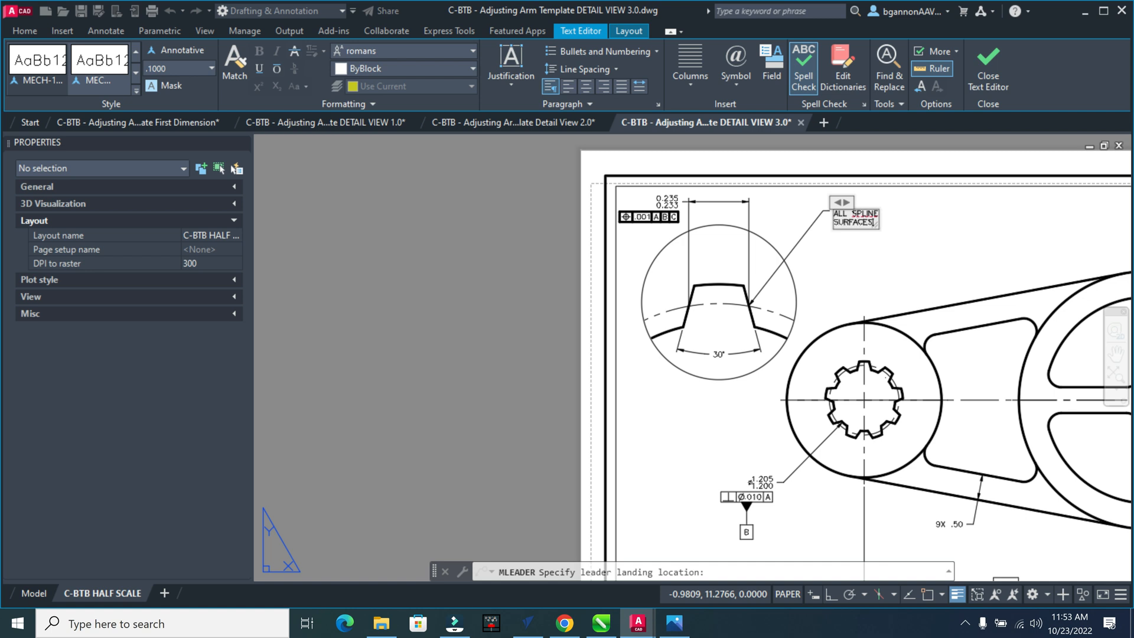
left_click(898, 207)
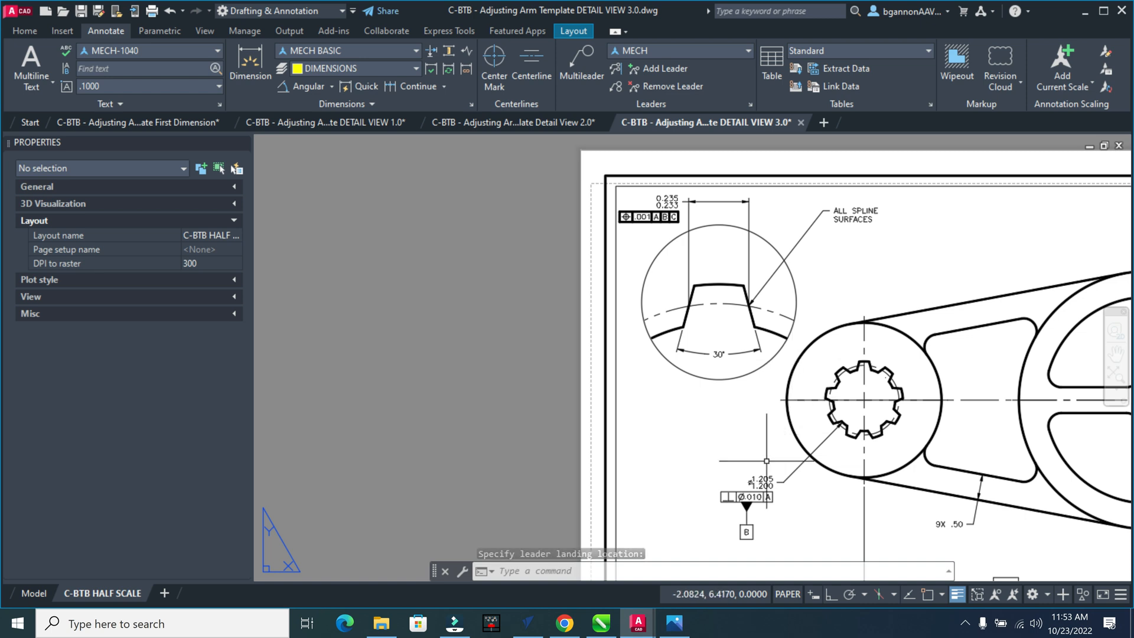
Review the arm and section views in DETAIL VIEW 3.0 and compare them with the section view's annotations in Detail View 2.0.
scroll(753, 489, "down", 2)
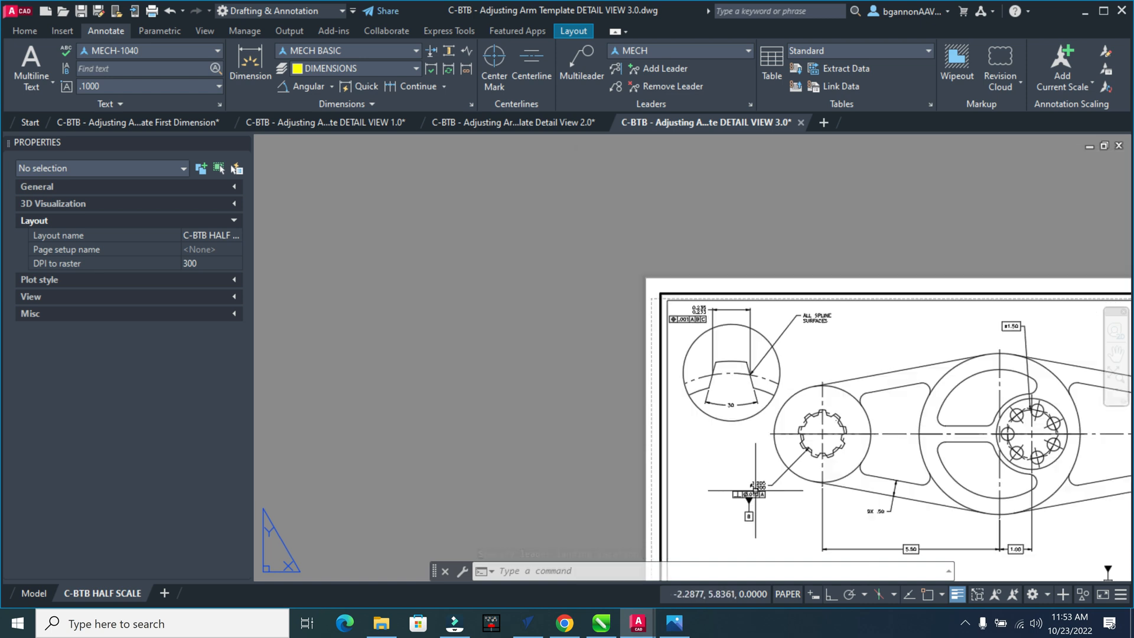
scroll(784, 504, "up", 2)
middle_click_drag(785, 504, 614, 427)
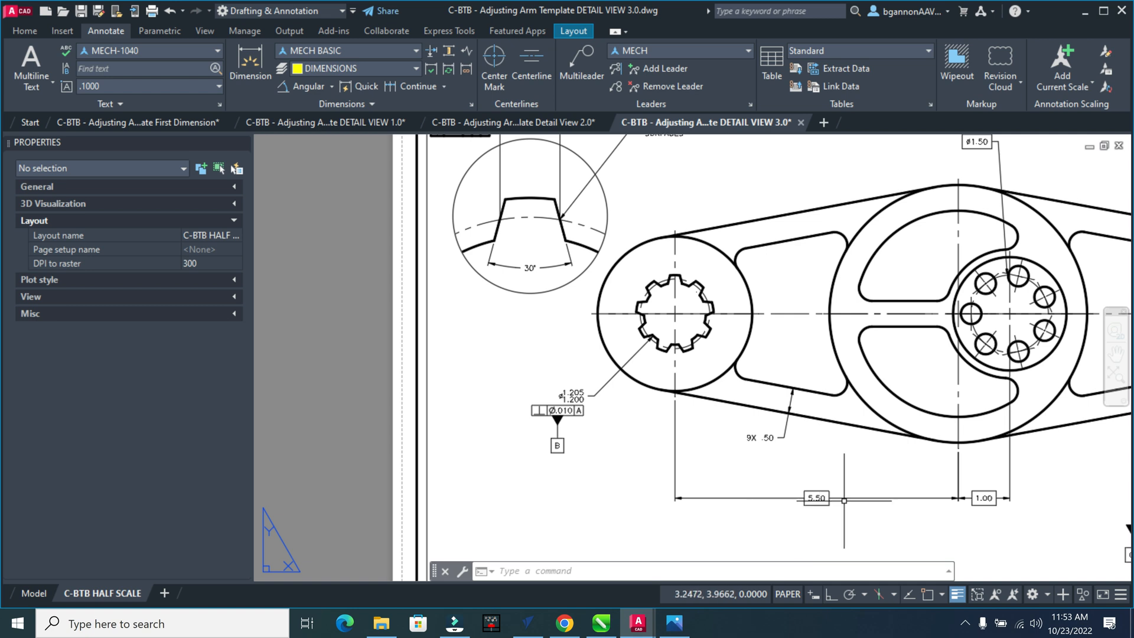
scroll(912, 498, "down", 1)
mouse_move(1009, 490)
middle_mouse_down()
mouse_move(802, 419)
mouse_move(816, 443)
middle_mouse_up()
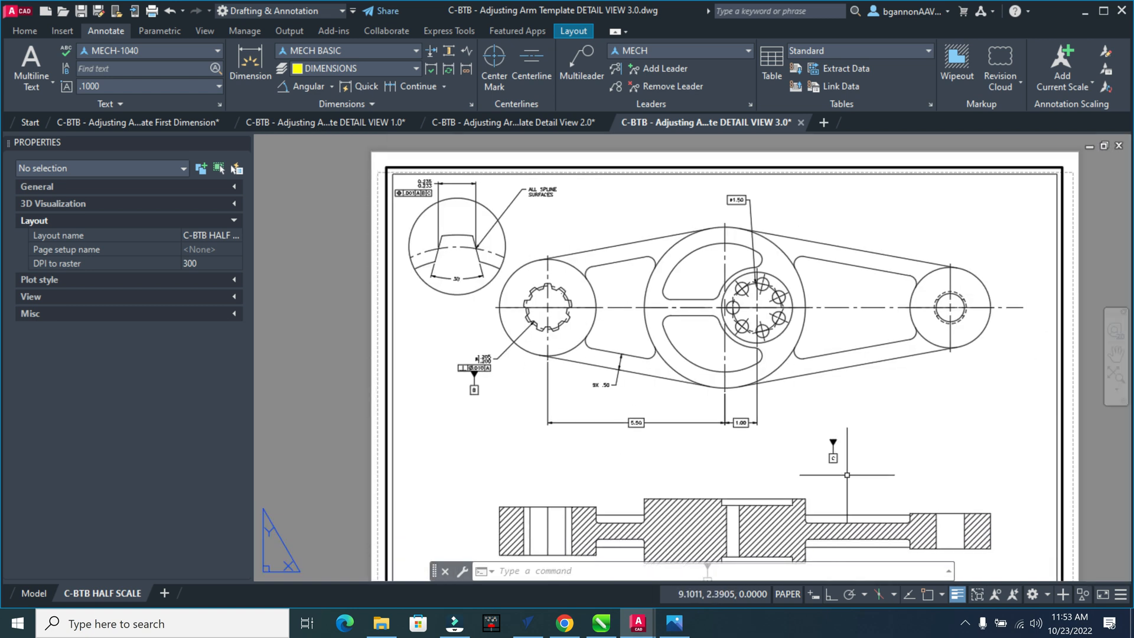
middle_click_drag(847, 493, 865, 464)
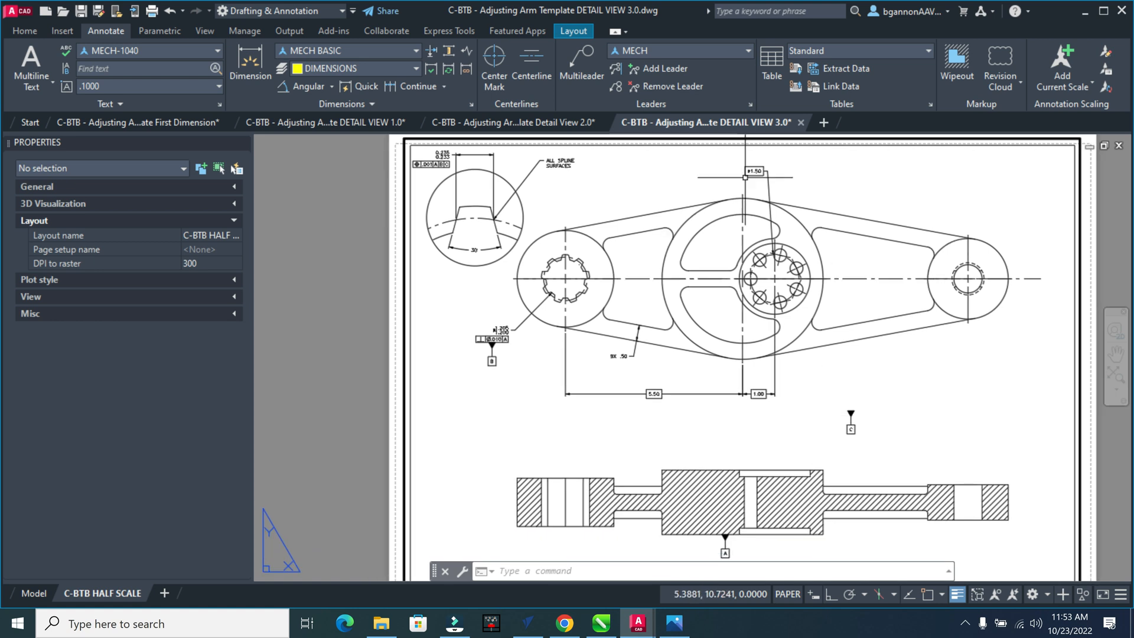
middle_click_drag(658, 415, 719, 318)
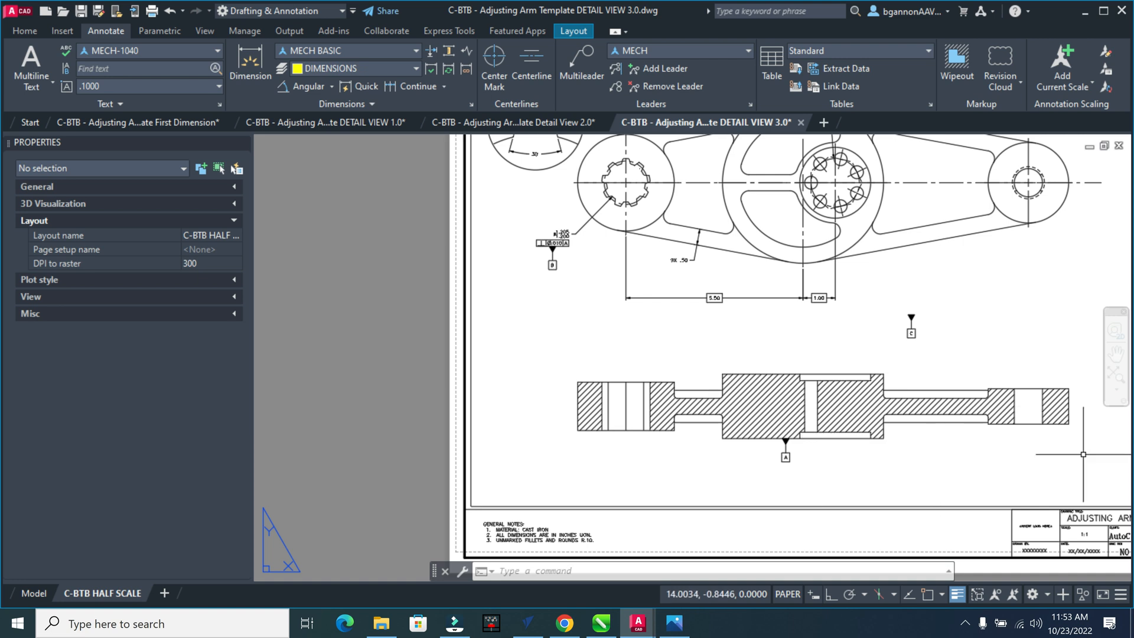
left_click(515, 124)
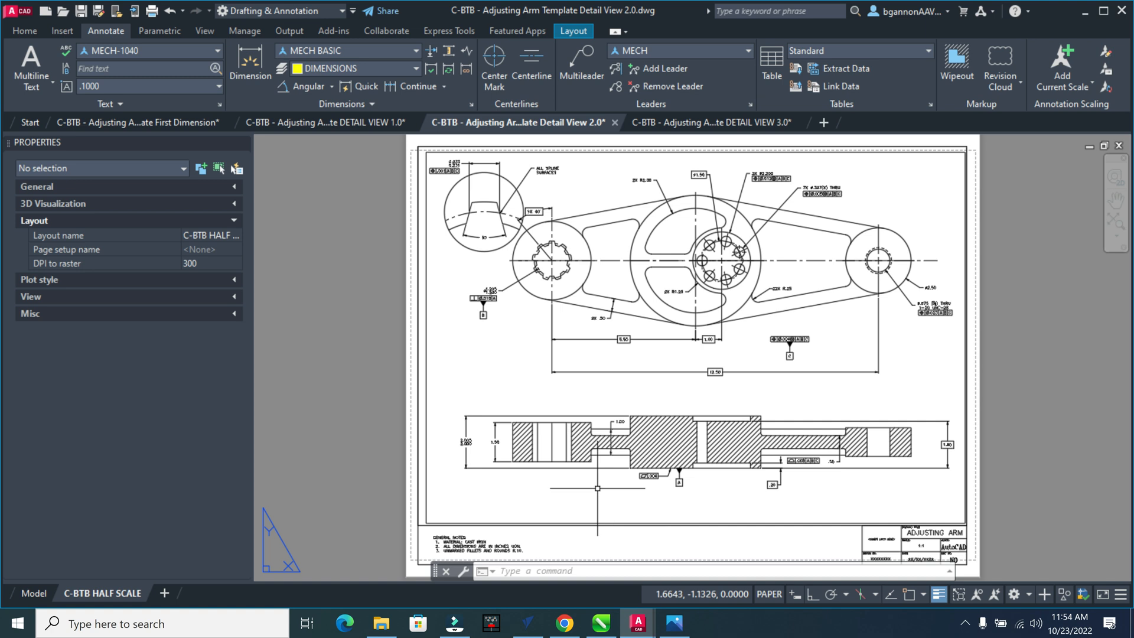
scroll(584, 490, "up", 2)
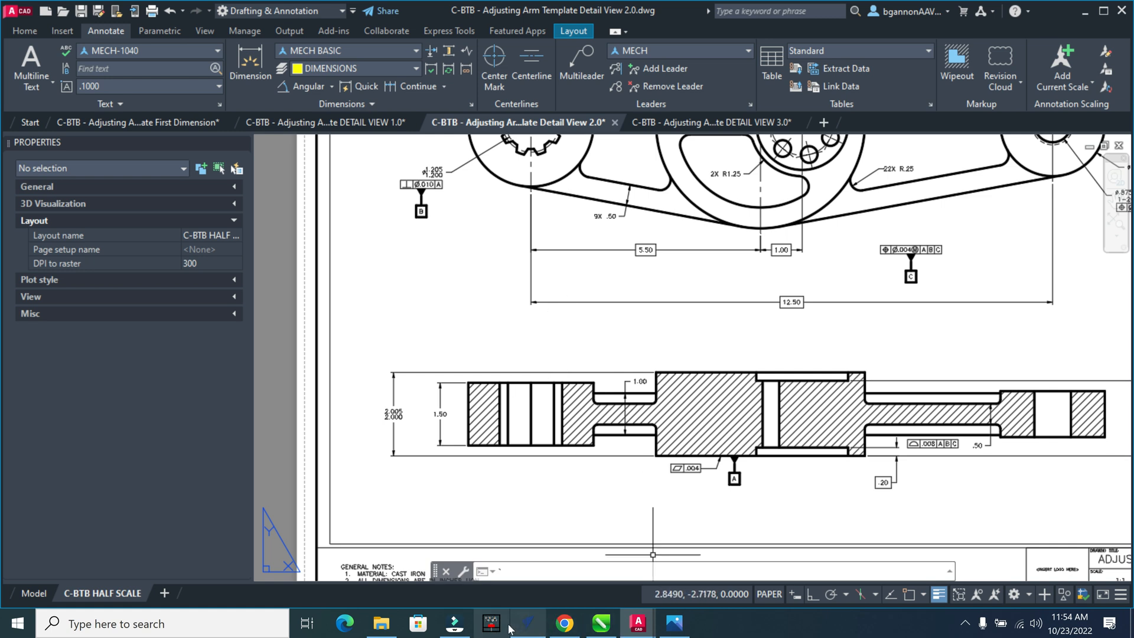
left_click(460, 625)
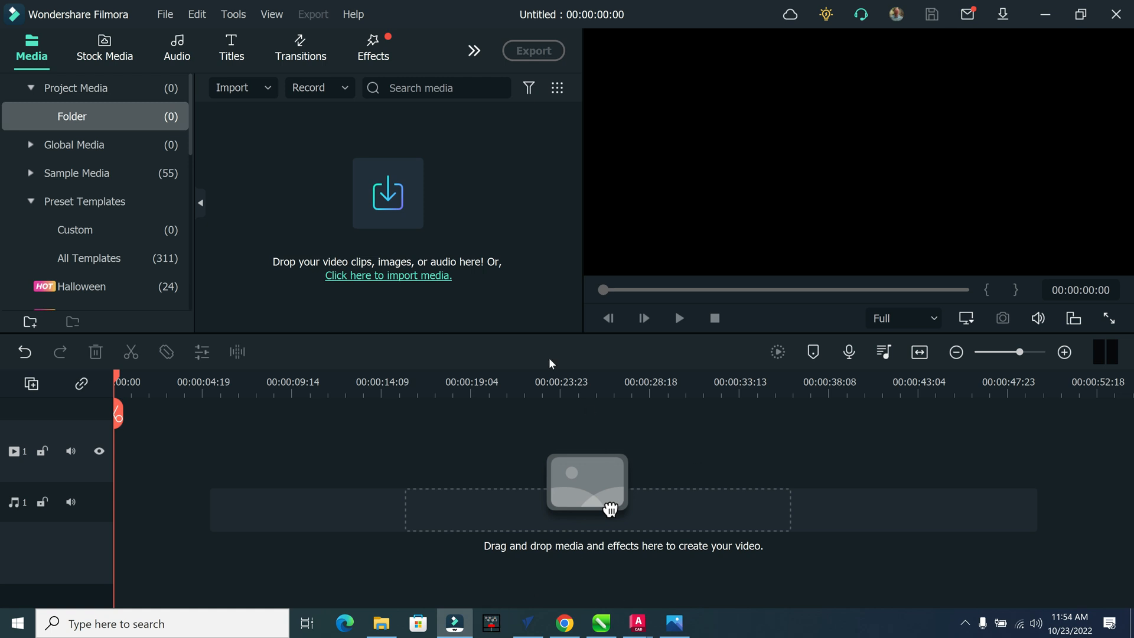
left_click(166, 15)
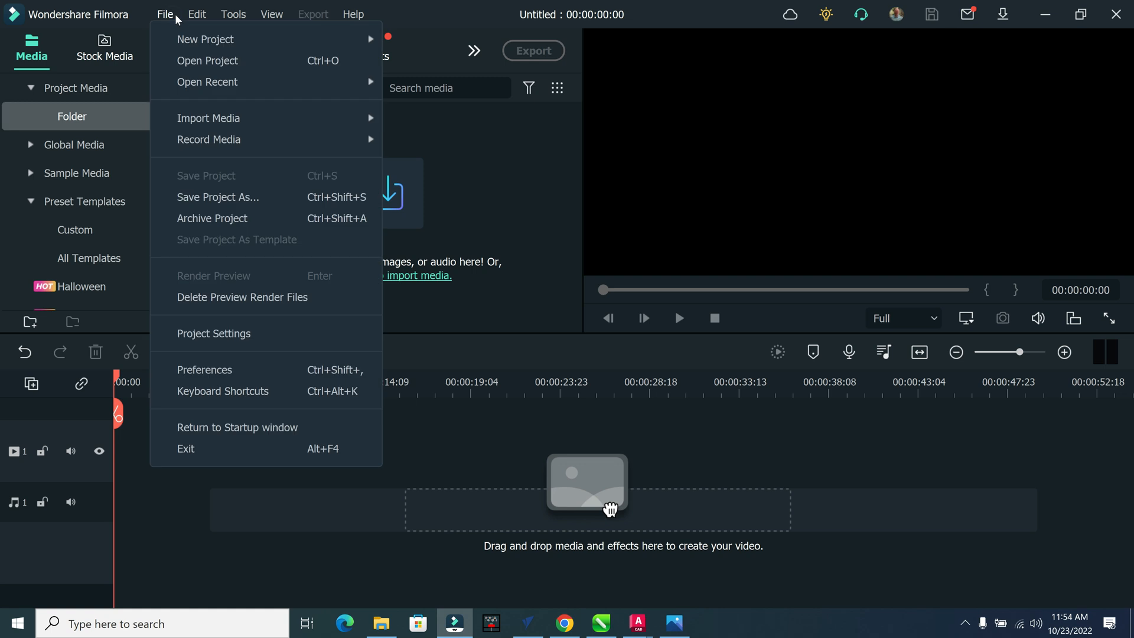
mouse_move(201, 141)
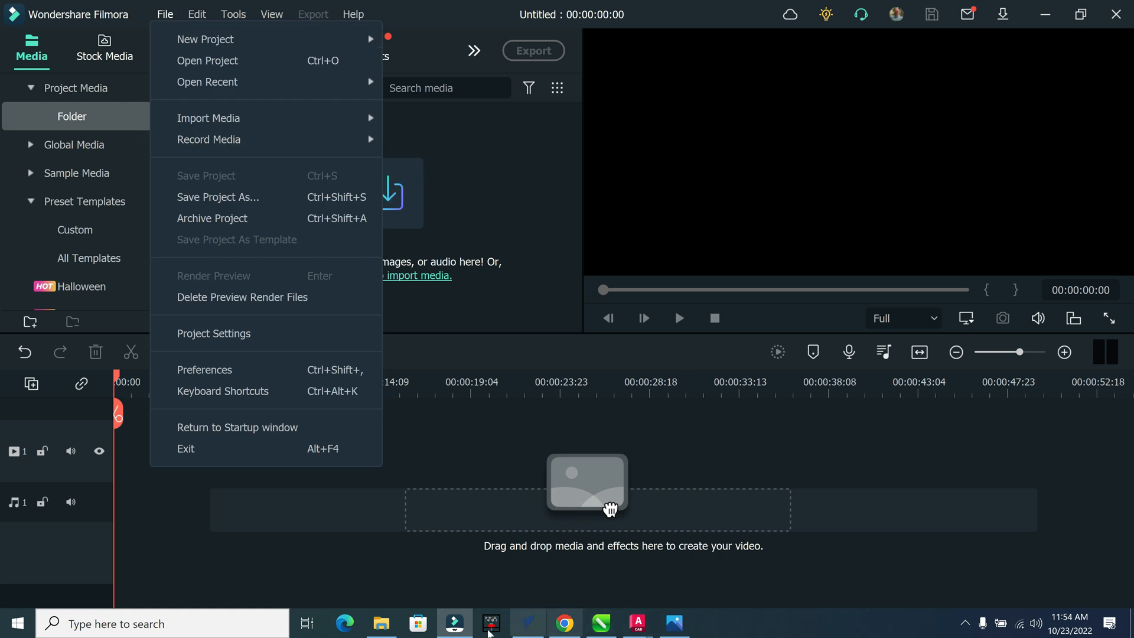
left_click(638, 620)
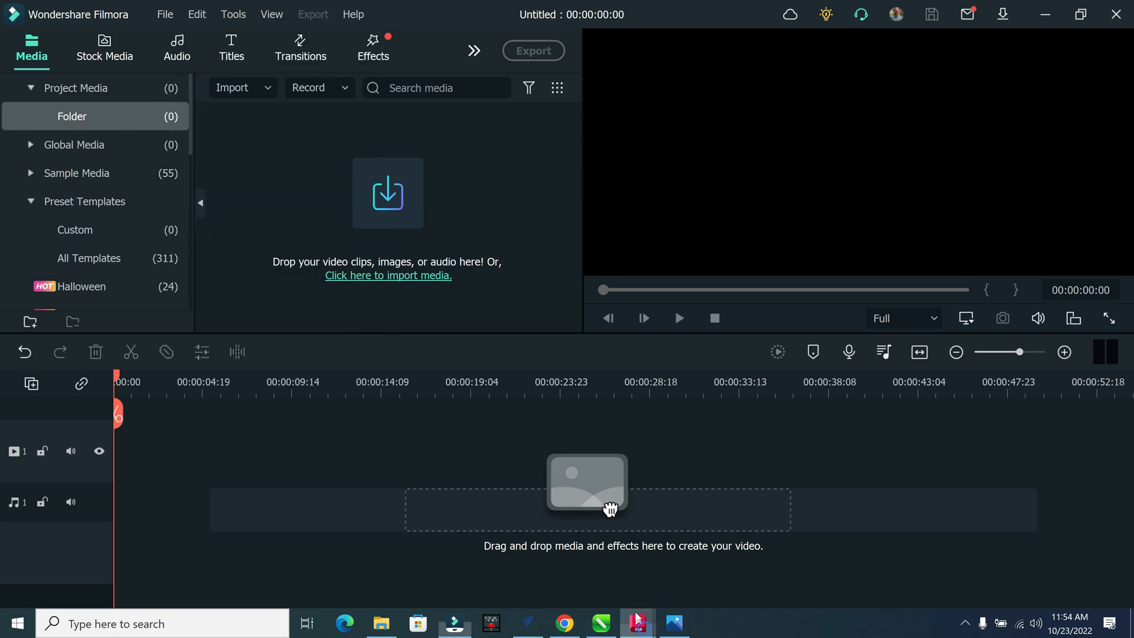
left_click(849, 561)
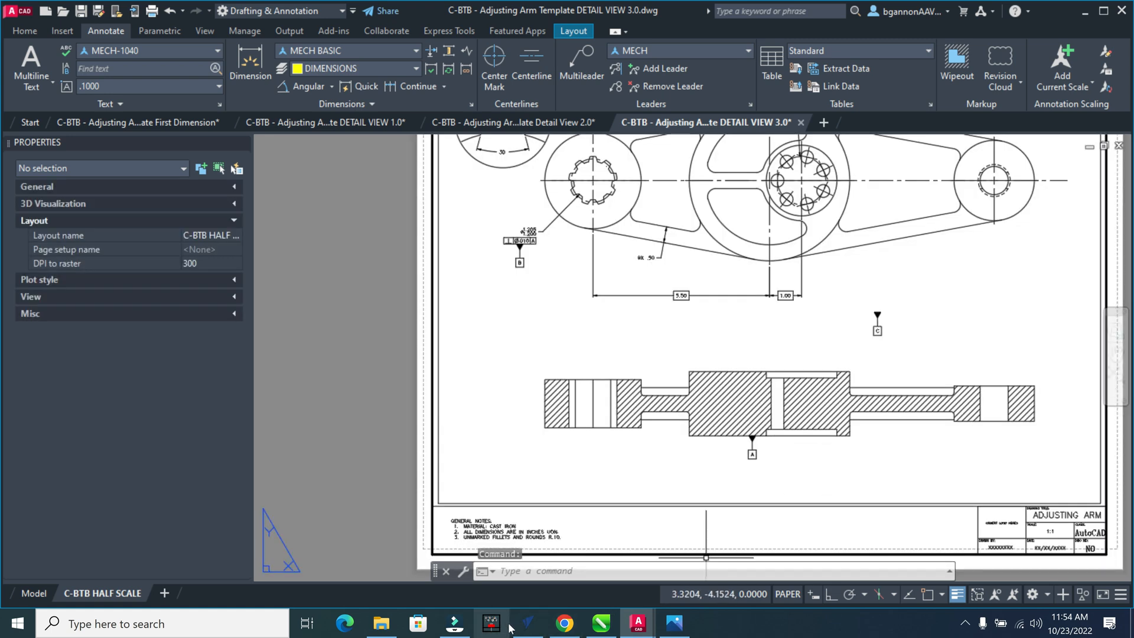
type("=")
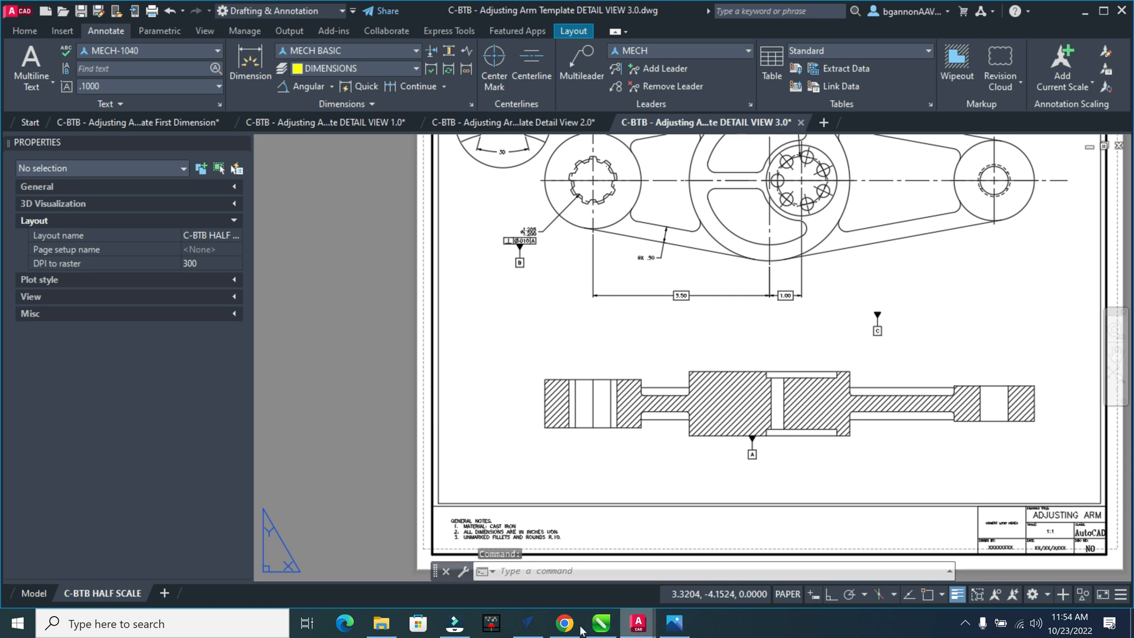
left_click(456, 624)
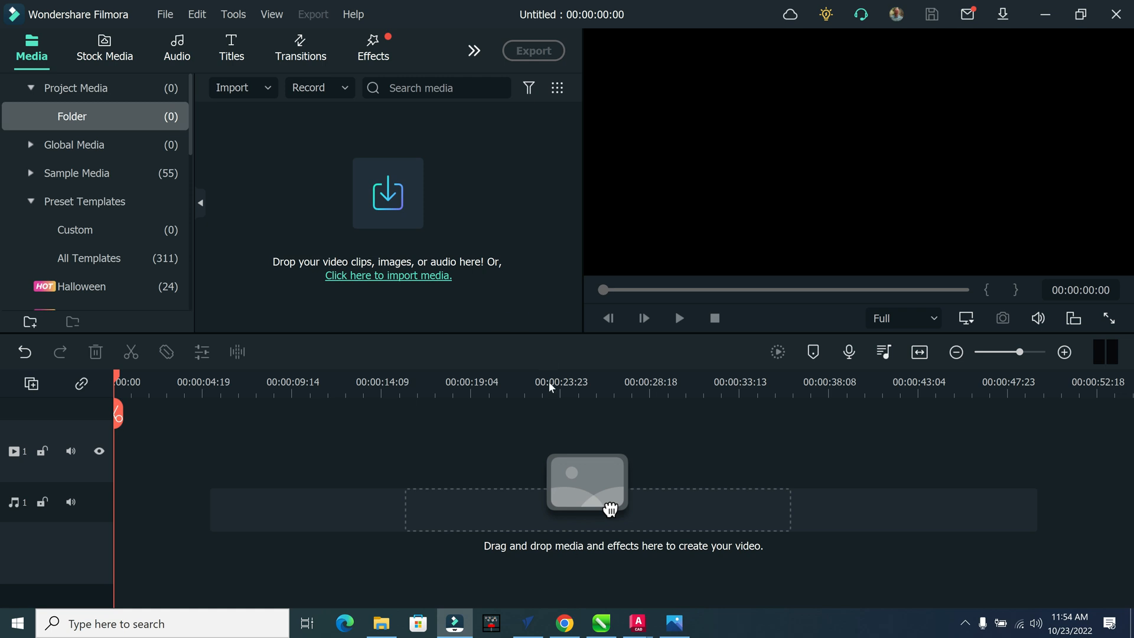
left_click(446, 275)
left_click(394, 247)
left_click(161, 14)
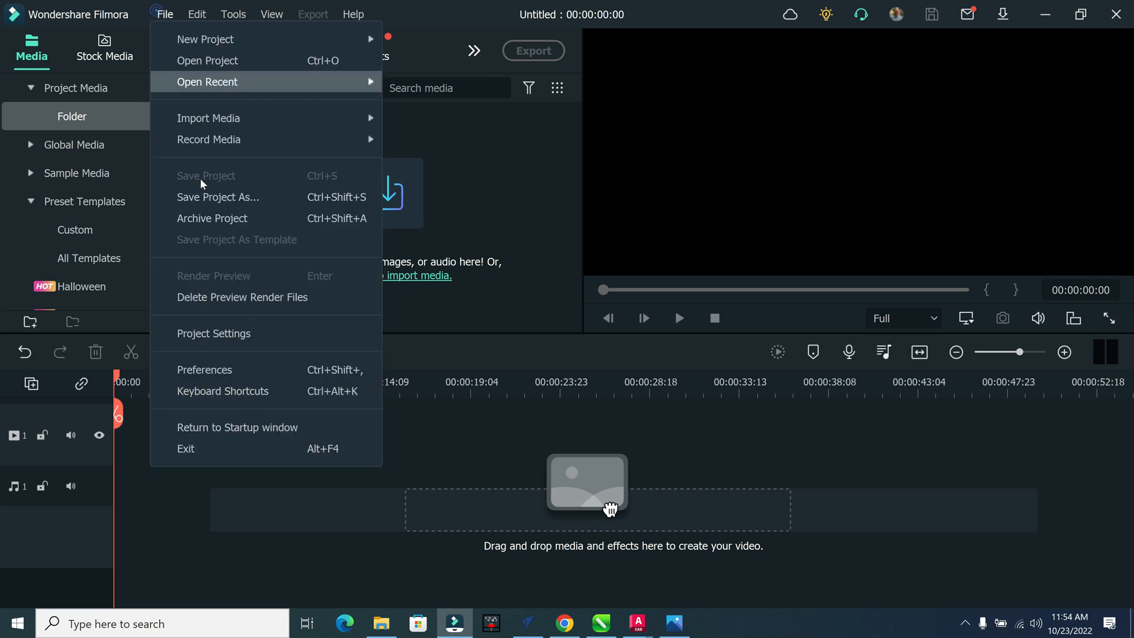